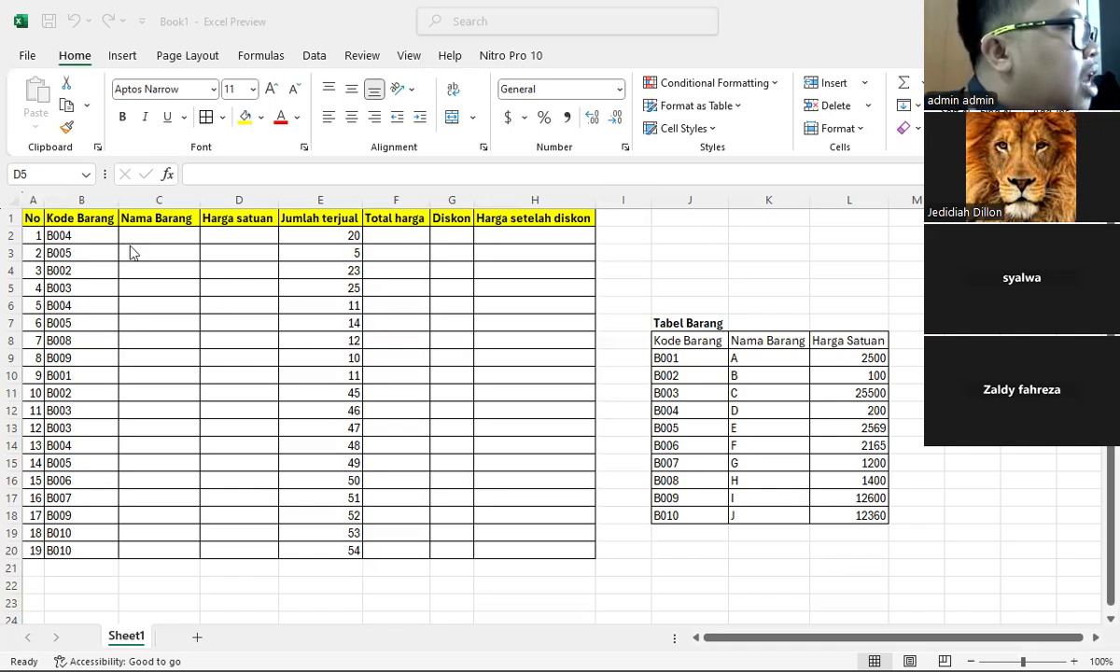
pyautogui.click(90, 221)
pyautogui.click(89, 248)
pyautogui.moveTo(85, 233); pyautogui.dragTo(85, 529)
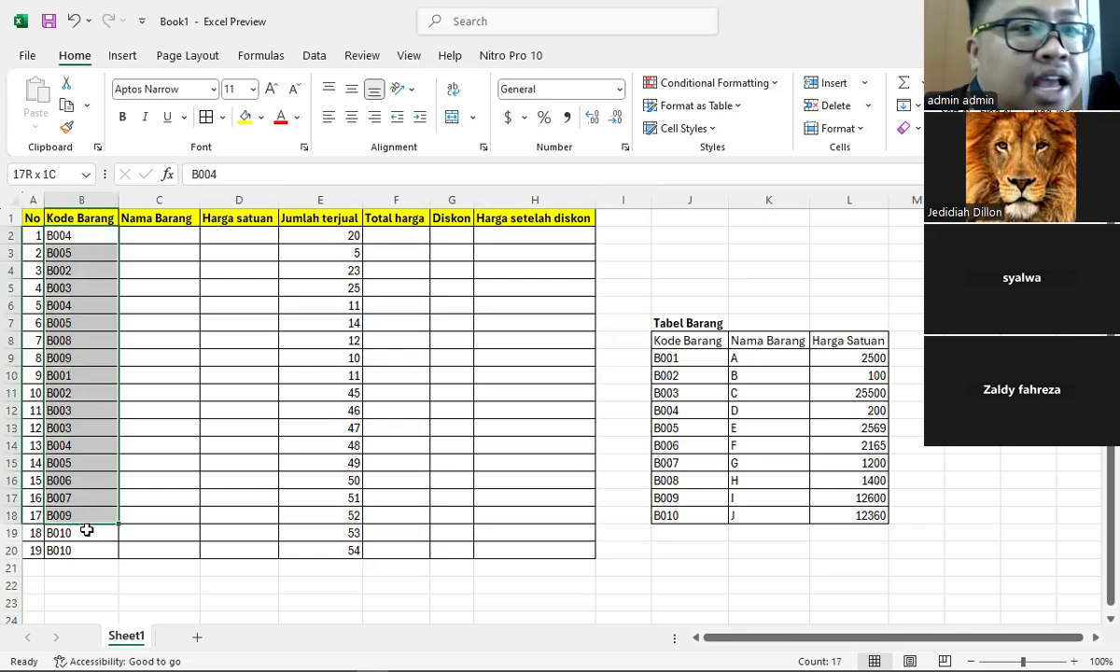
pyautogui.click(108, 303)
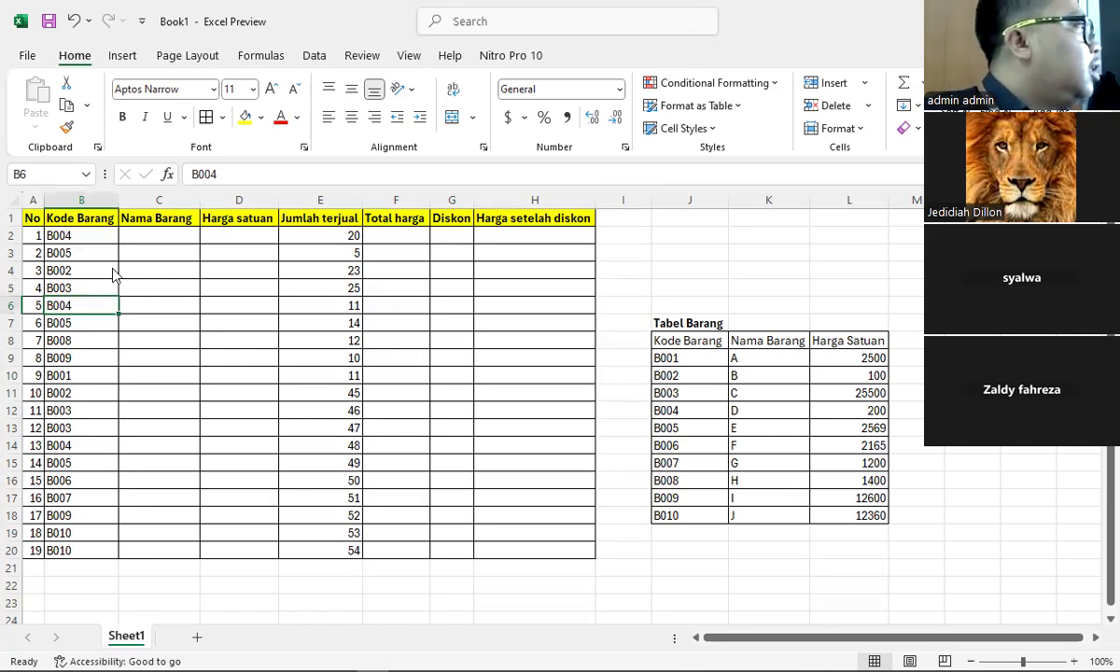
pyautogui.click(69, 126)
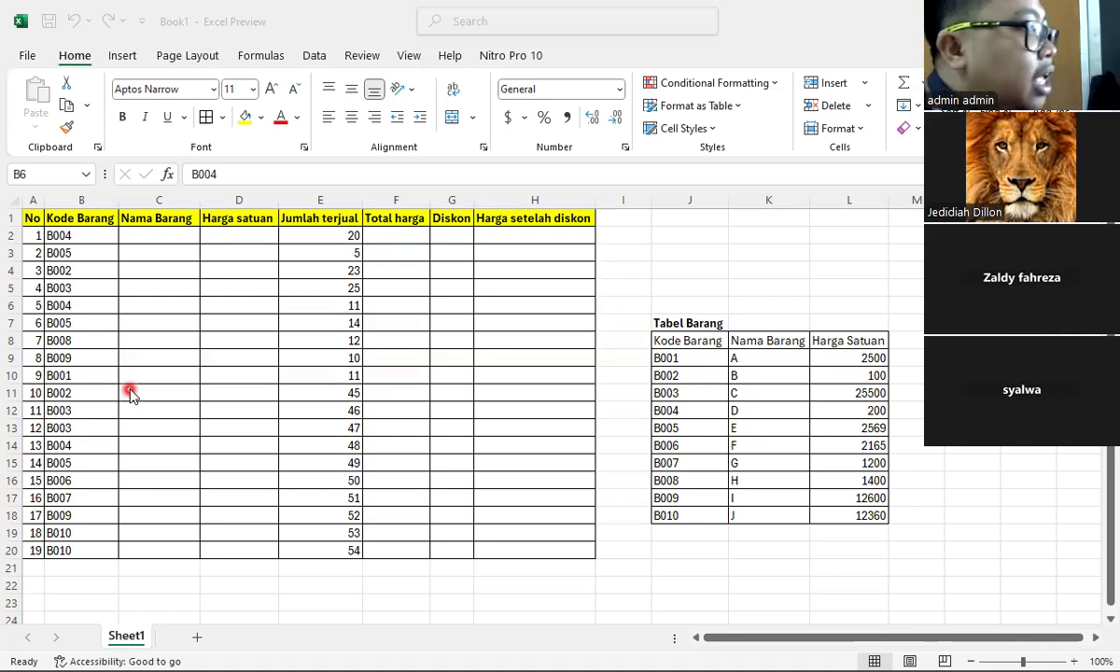
pyautogui.click(164, 236)
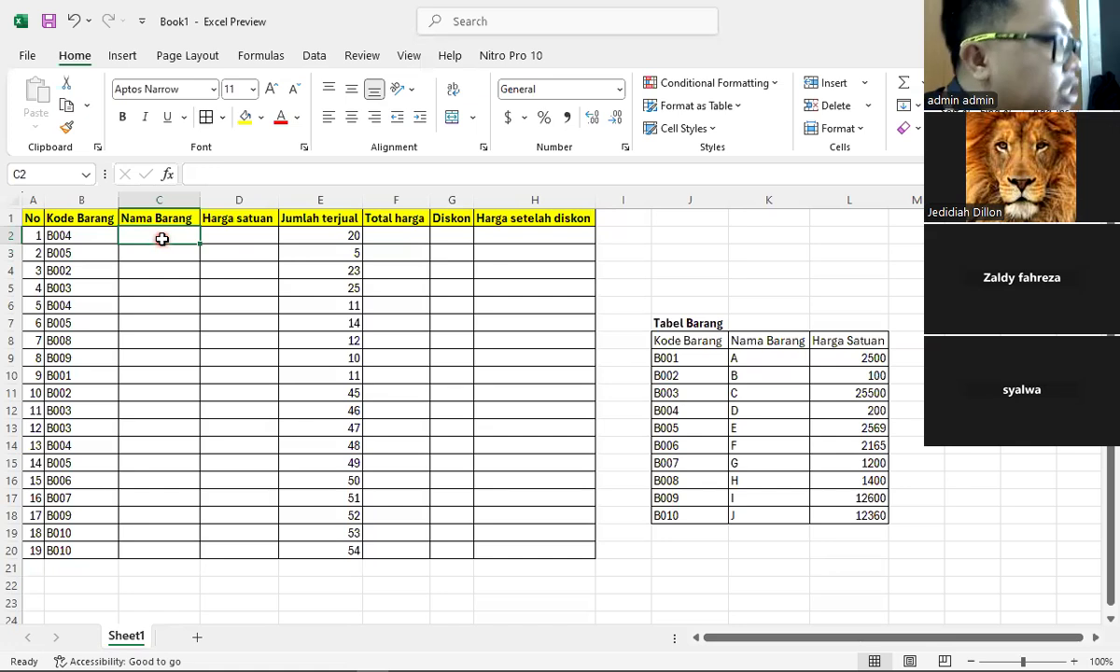
pyautogui.write('D')
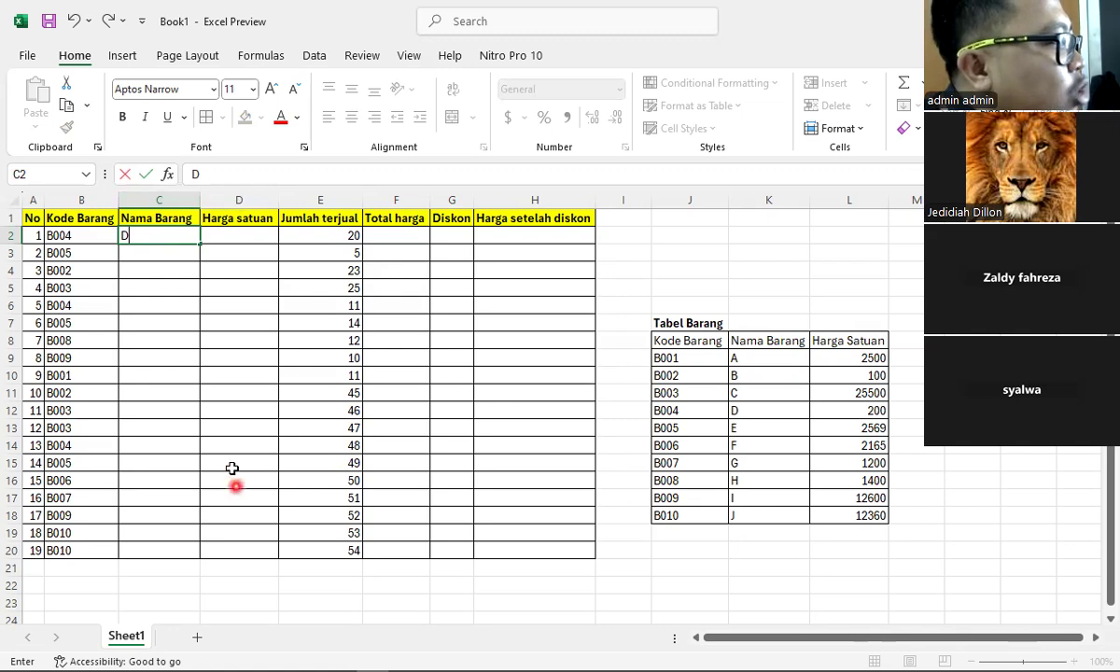
pyautogui.press('BackSpace')
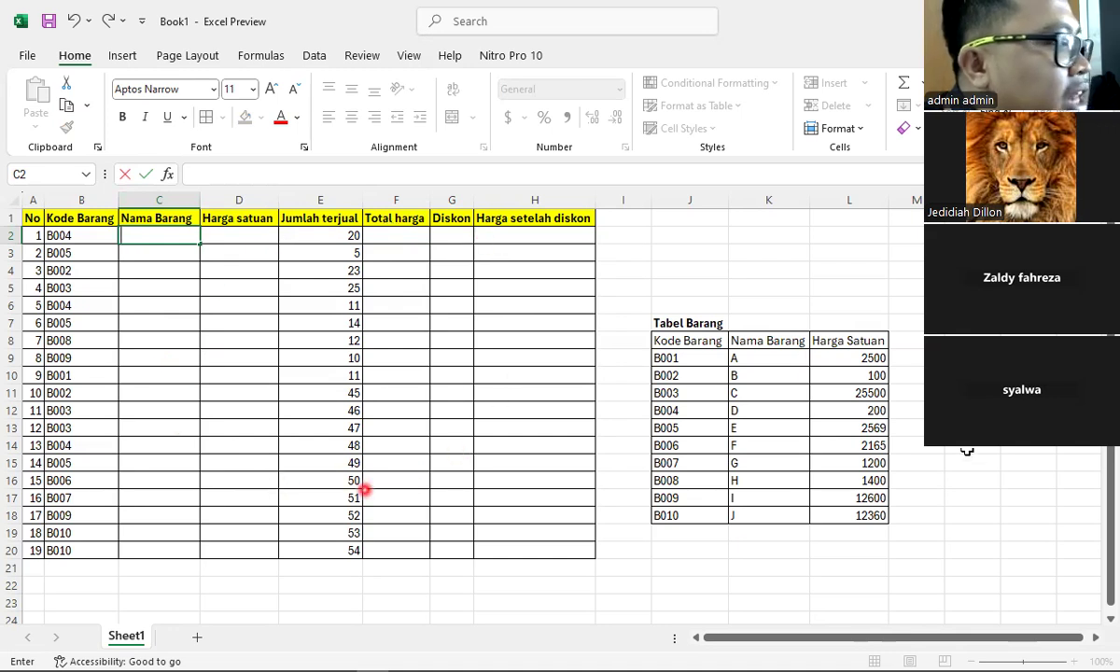
# Change the heading above the item lookup table in J7 to "Tabel Barang Referensi".
pyautogui.click(713, 319)
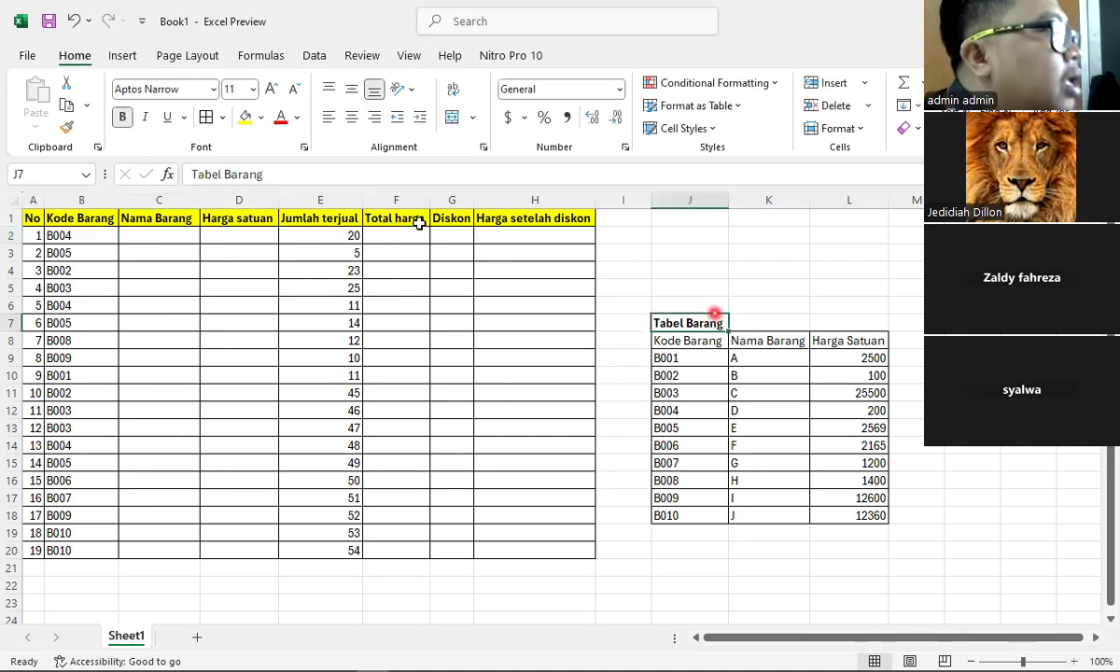
pyautogui.click(278, 173)
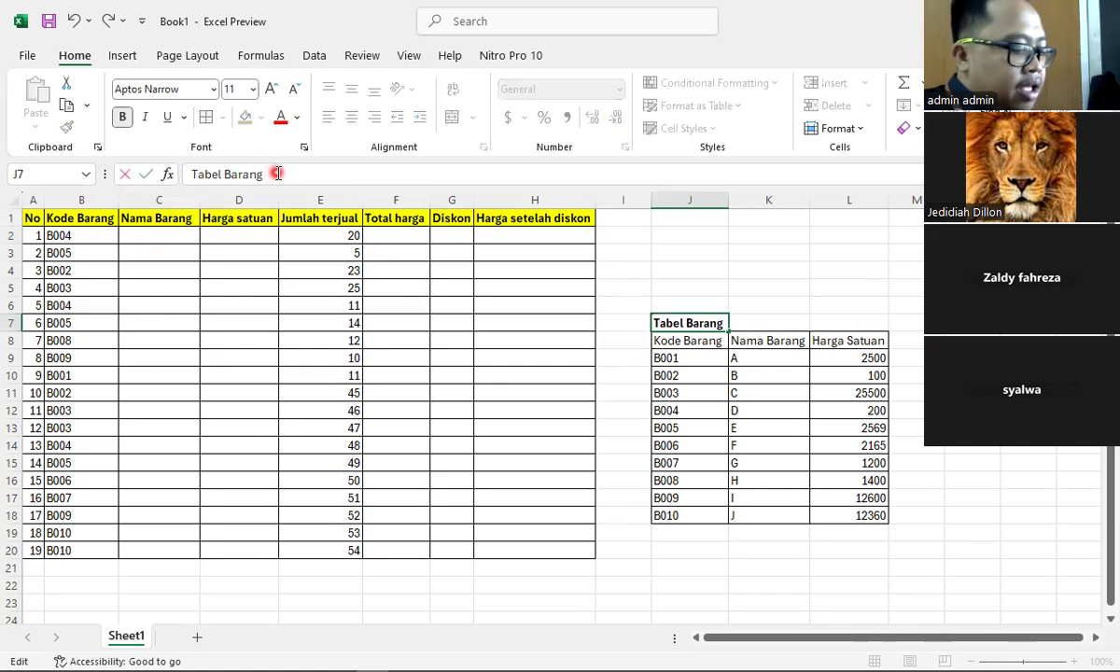
pyautogui.write('Rfe')
pyautogui.press('BackSpace')
pyautogui.press('BackSpace')
pyautogui.write('ere')
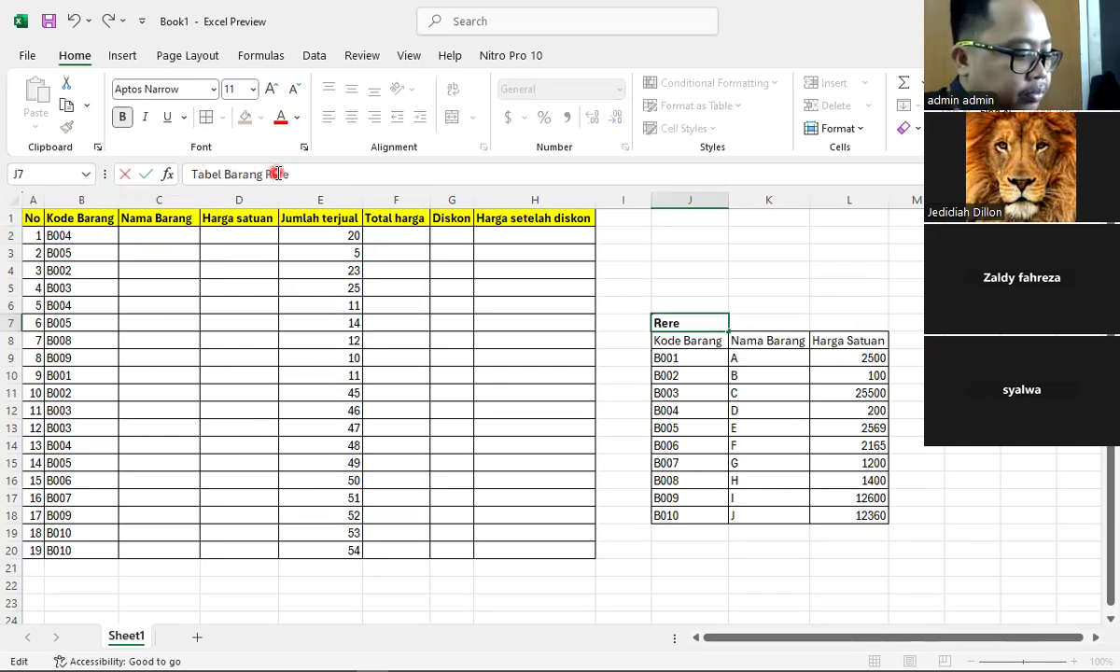
pyautogui.press('BackSpace')
pyautogui.press('BackSpace')
pyautogui.press('BackSpace')
pyautogui.press('BackSpace')
pyautogui.write('Referensi')
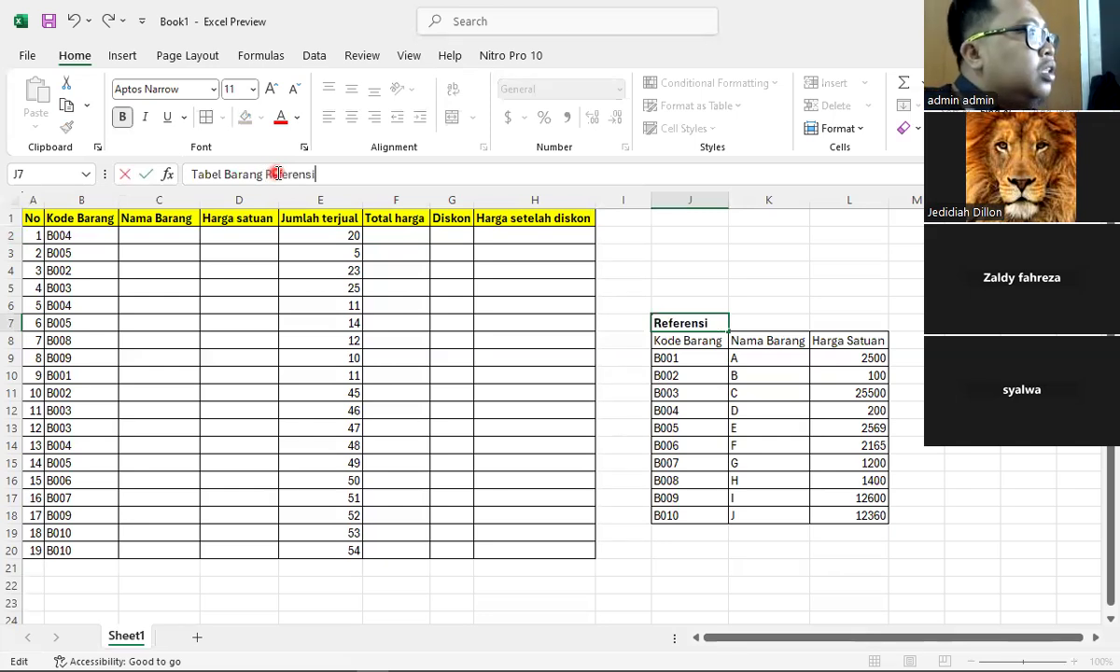
pyautogui.click(285, 270)
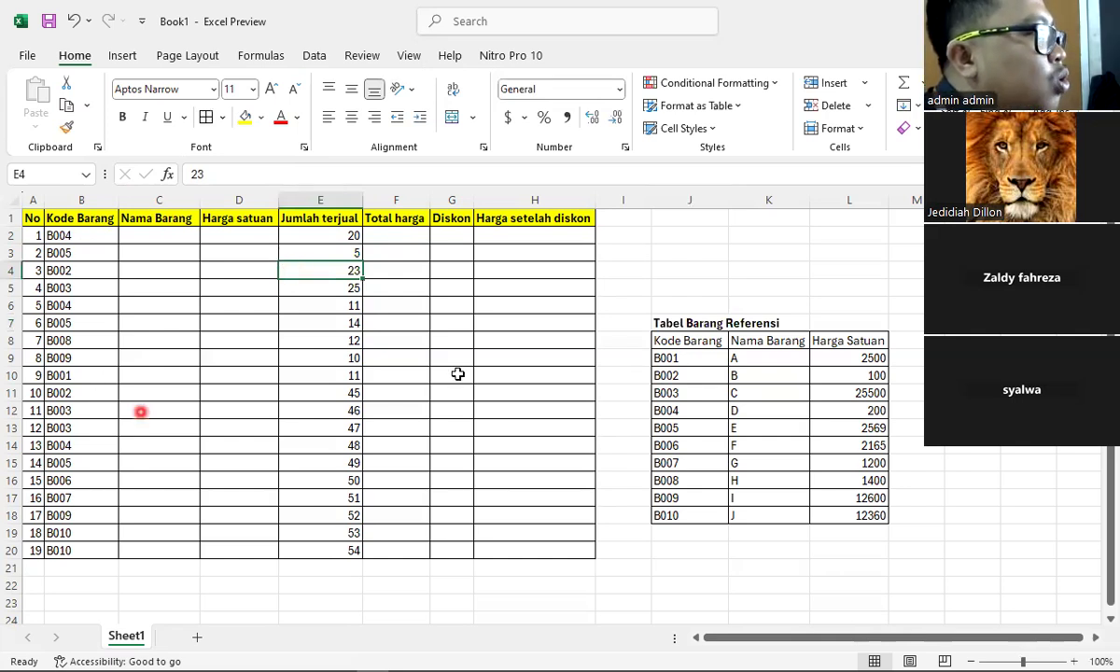
# Replace the item names for codes B001 to B003 in the reference table with PULPEN, BUKU and PENSIL.
pyautogui.click(771, 364)
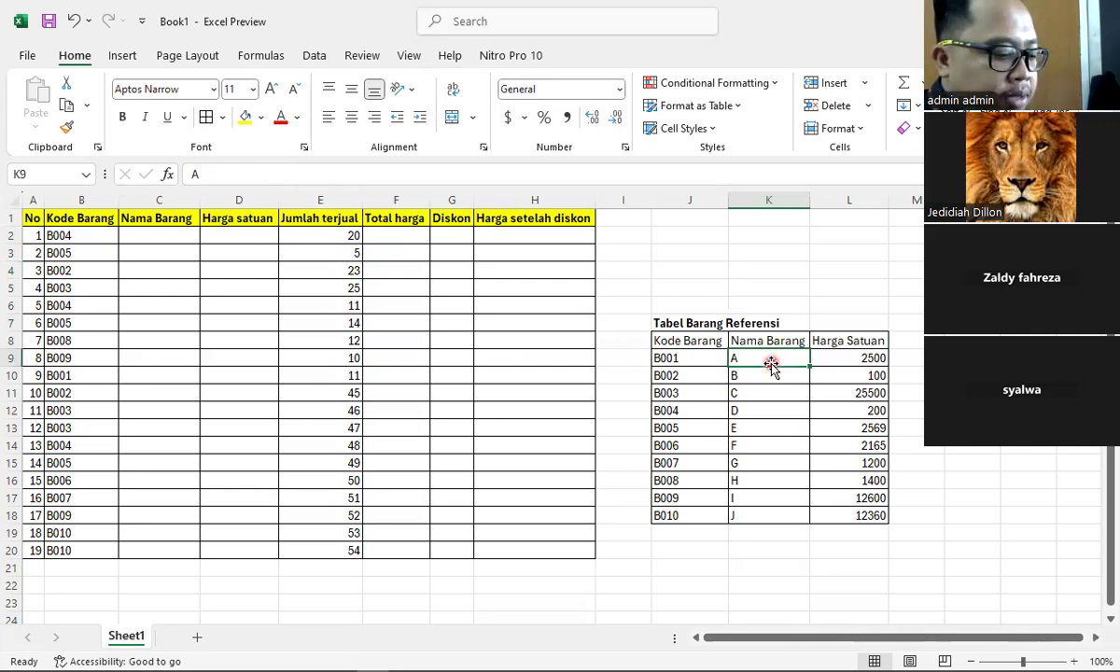
pyautogui.write('PULPEN')
pyautogui.press('Return')
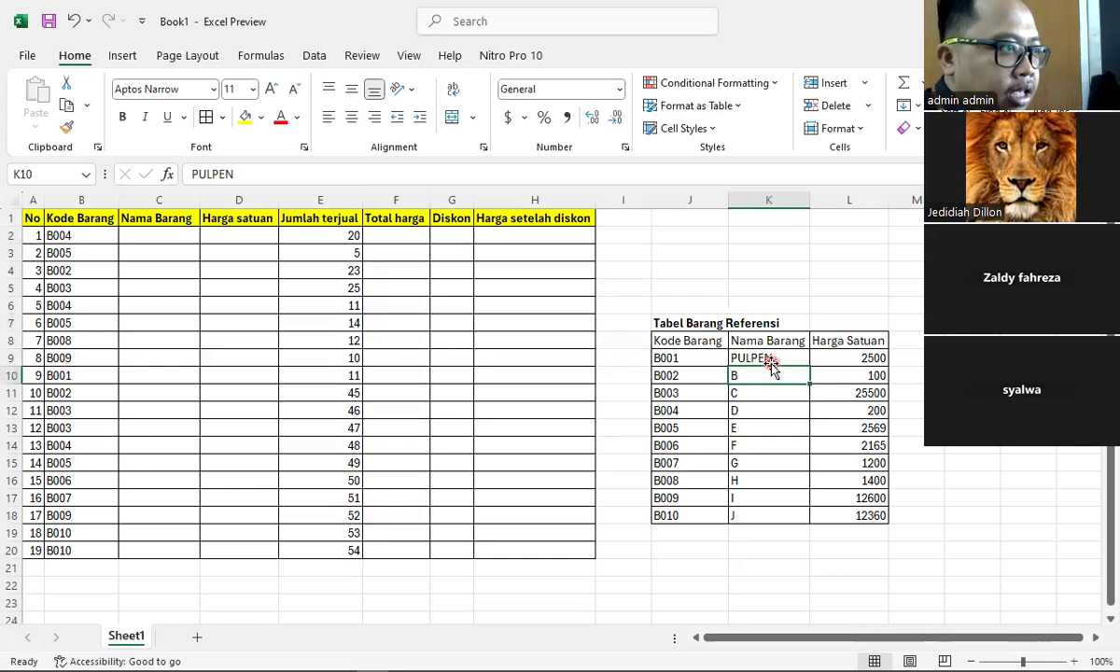
pyautogui.write('BUKU')
pyautogui.press('Return')
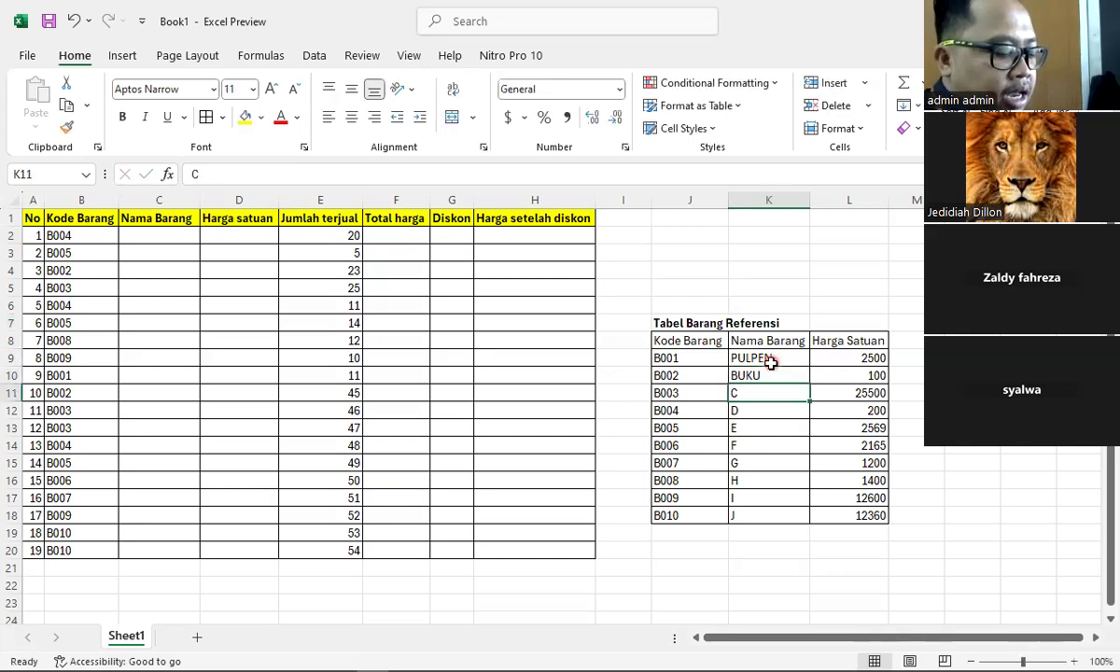
pyautogui.write('PENSIL')
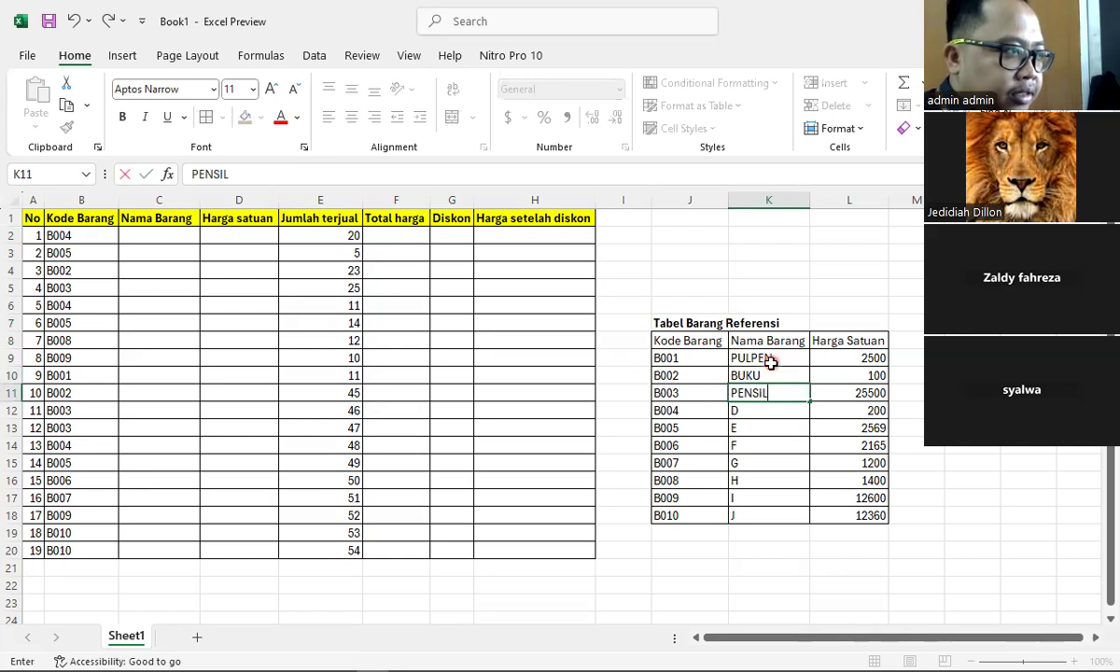
pyautogui.press('Return')
# Replace the item names for B004 and B005 in the reference table with PENGHAPUS and PENGGARIS.
pyautogui.write('PENH')
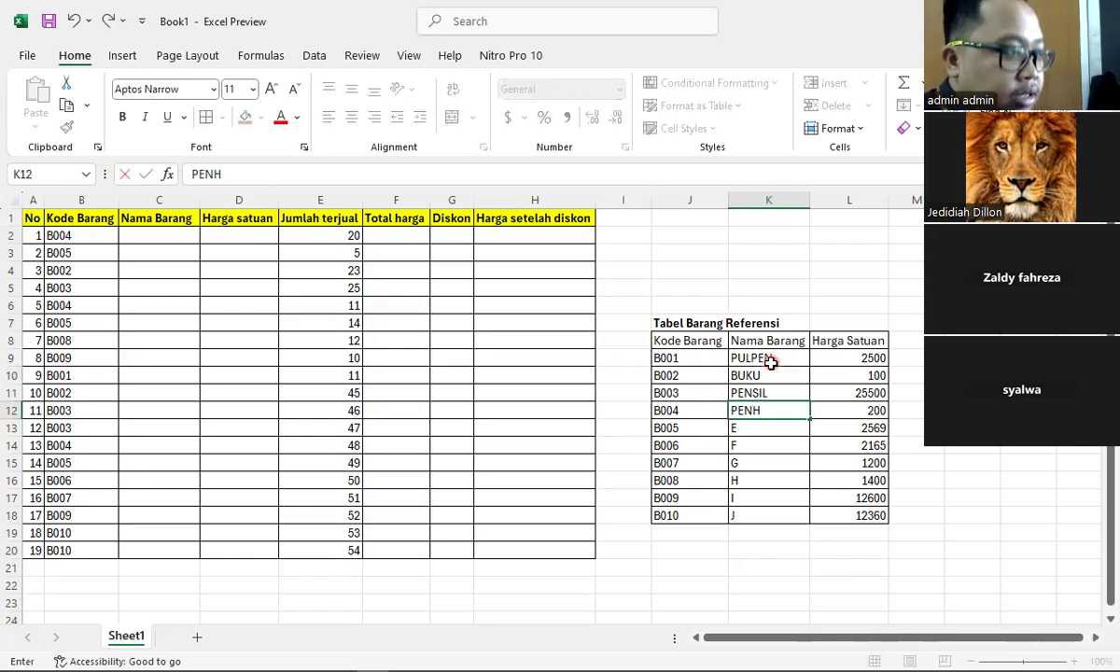
pyautogui.press('BackSpace')
pyautogui.write('GHAPUS')
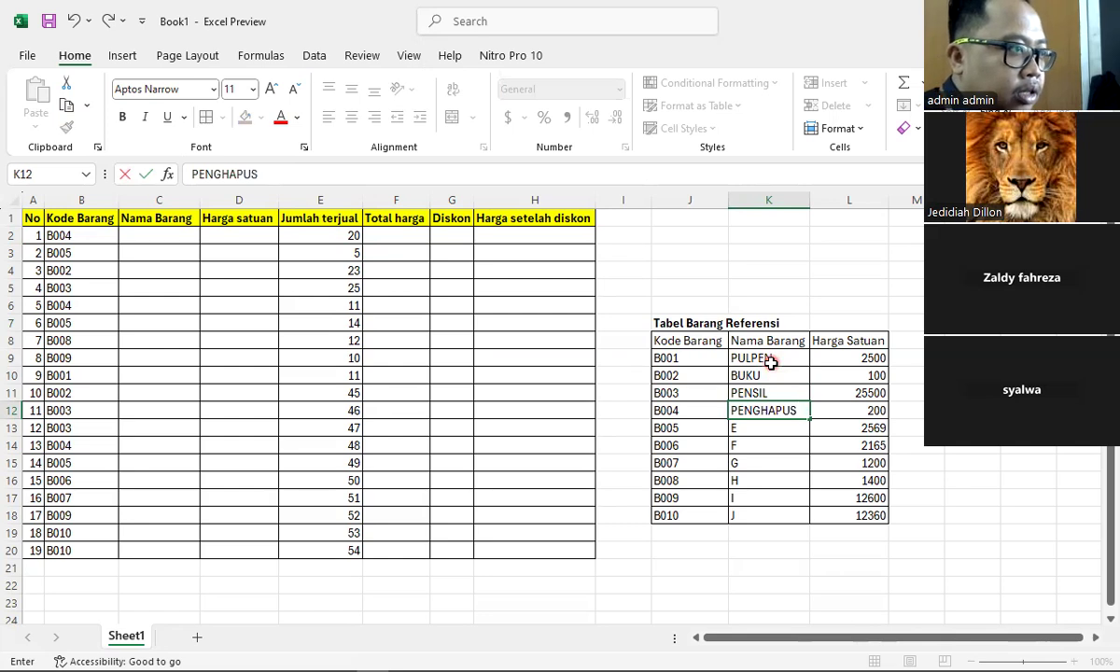
pyautogui.press('Return')
pyautogui.write('PENGGARIS')
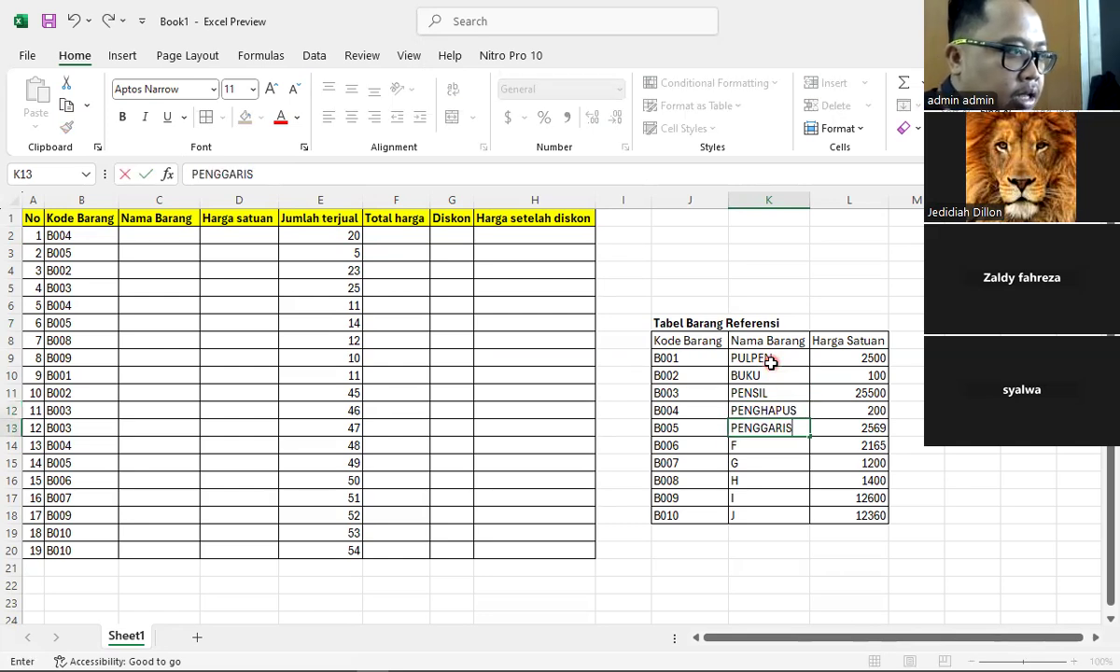
pyautogui.press('Return')
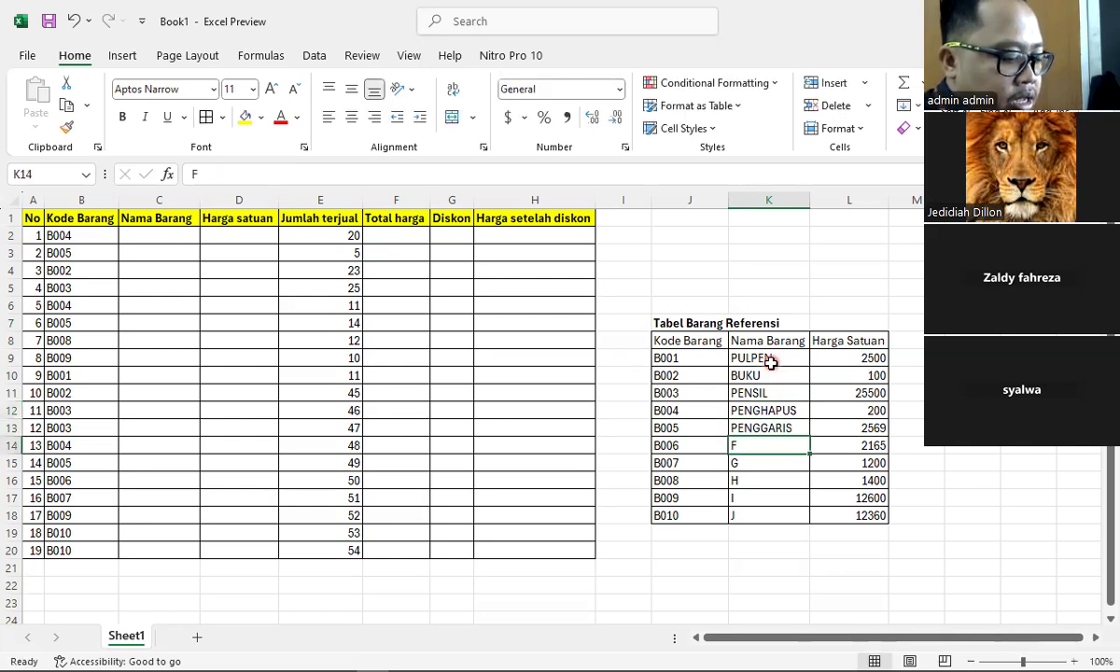
# Replace the item names for B006 and B007 in the reference table with LAKBAN and BUKU GAMBAR.
pyautogui.write('LAKBAN')
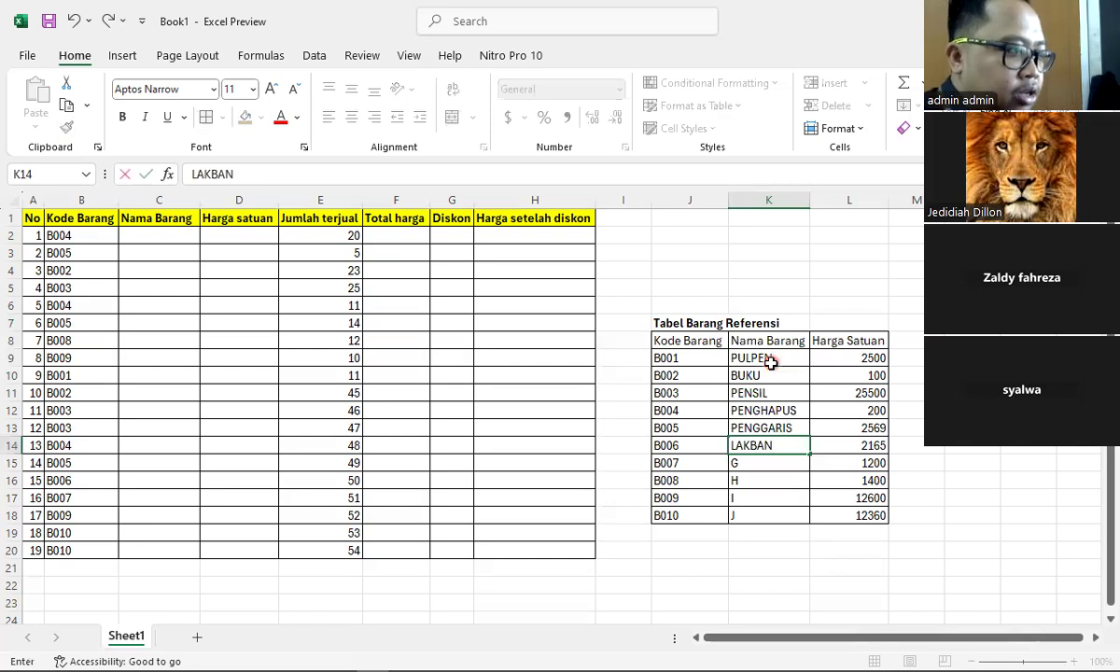
pyautogui.press('Return')
pyautogui.write('BUKU')
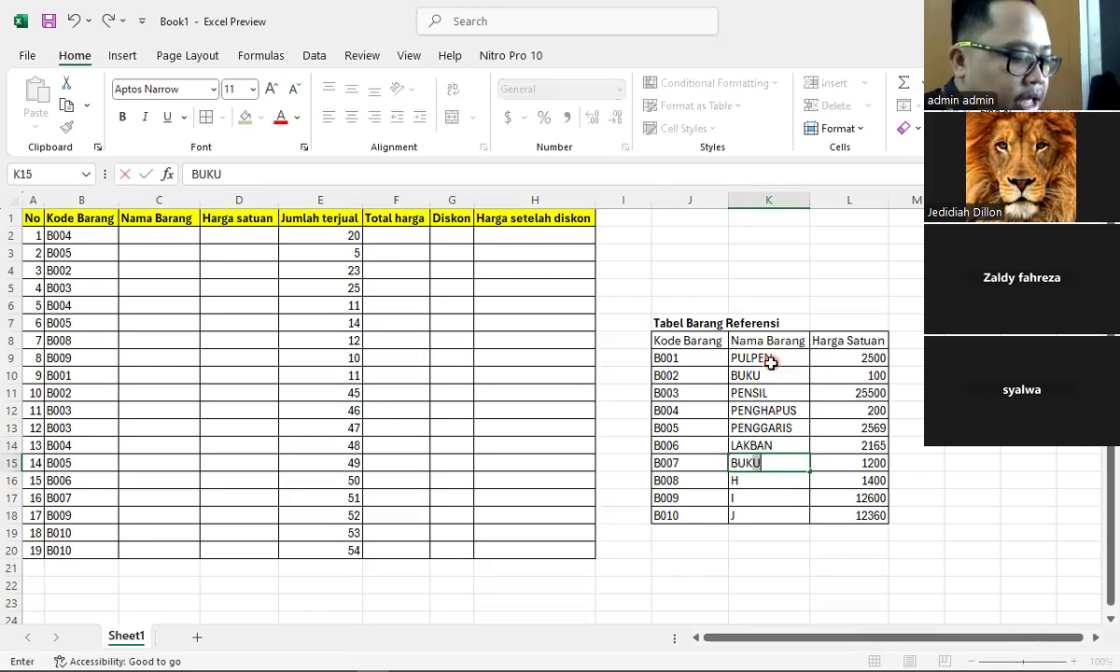
pyautogui.write(' GAMBAR')
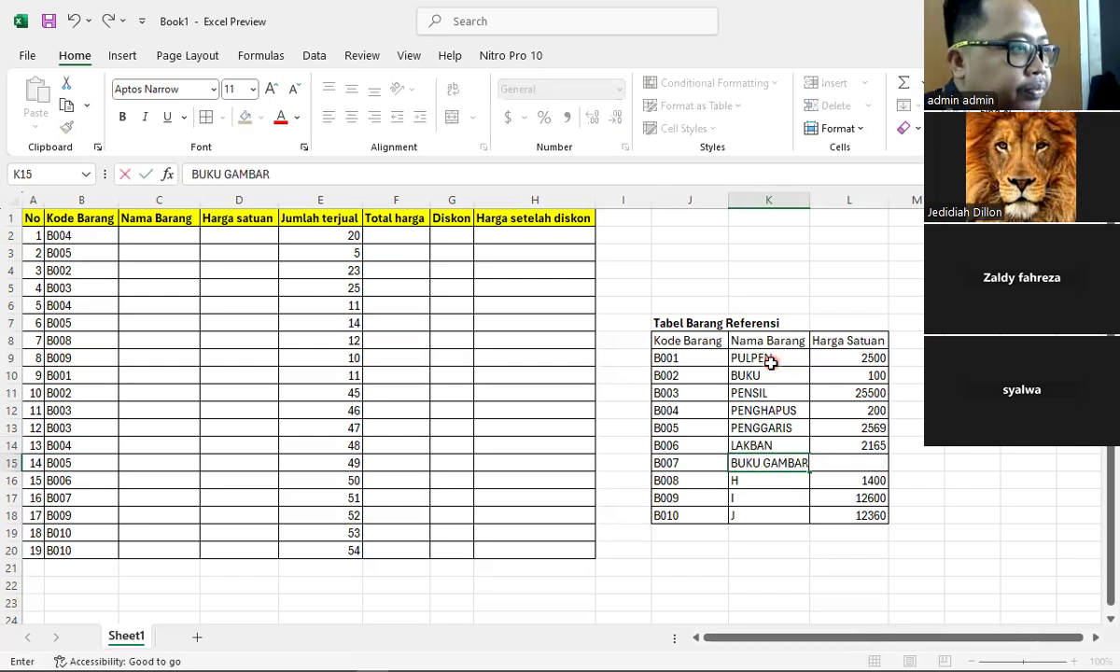
pyautogui.press('Return')
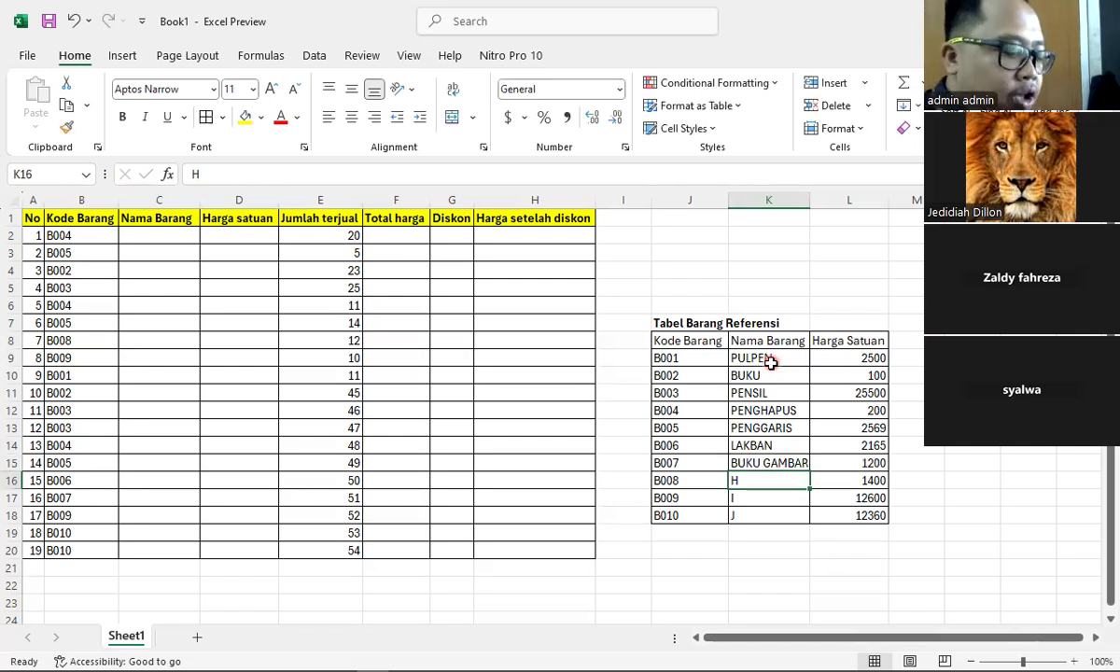
# Replace the item names for B008 and B009 in the reference table with PITA and TIPE X.
pyautogui.write('KUR')
pyautogui.press('BackSpace')
pyautogui.press('BackSpace')
pyautogui.press('BackSpace')
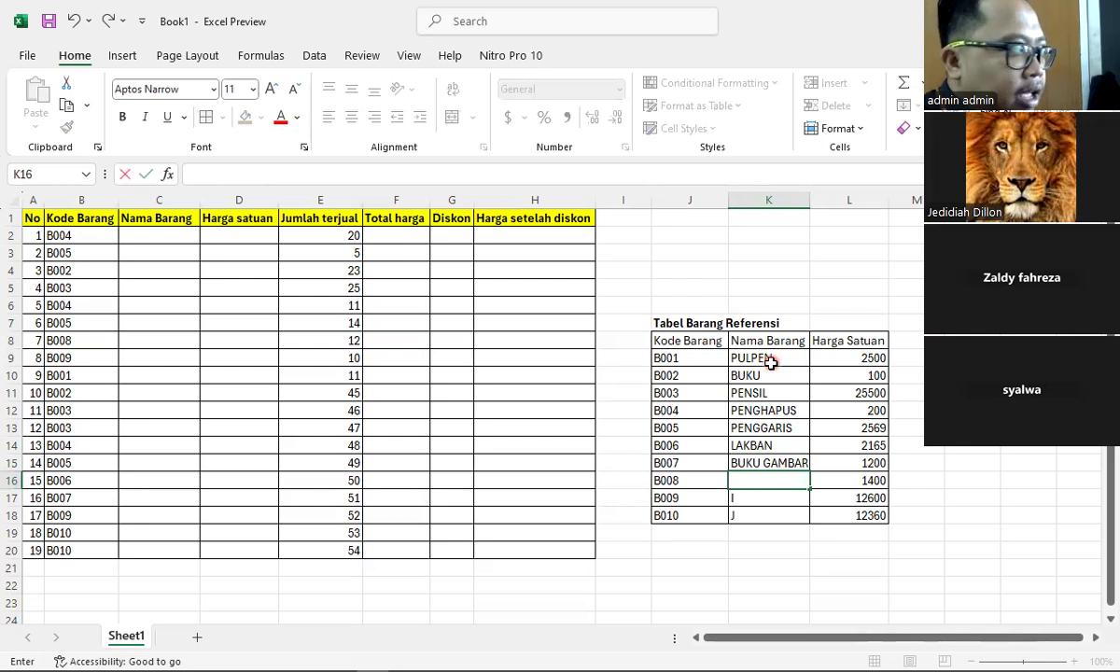
pyautogui.write('PITA')
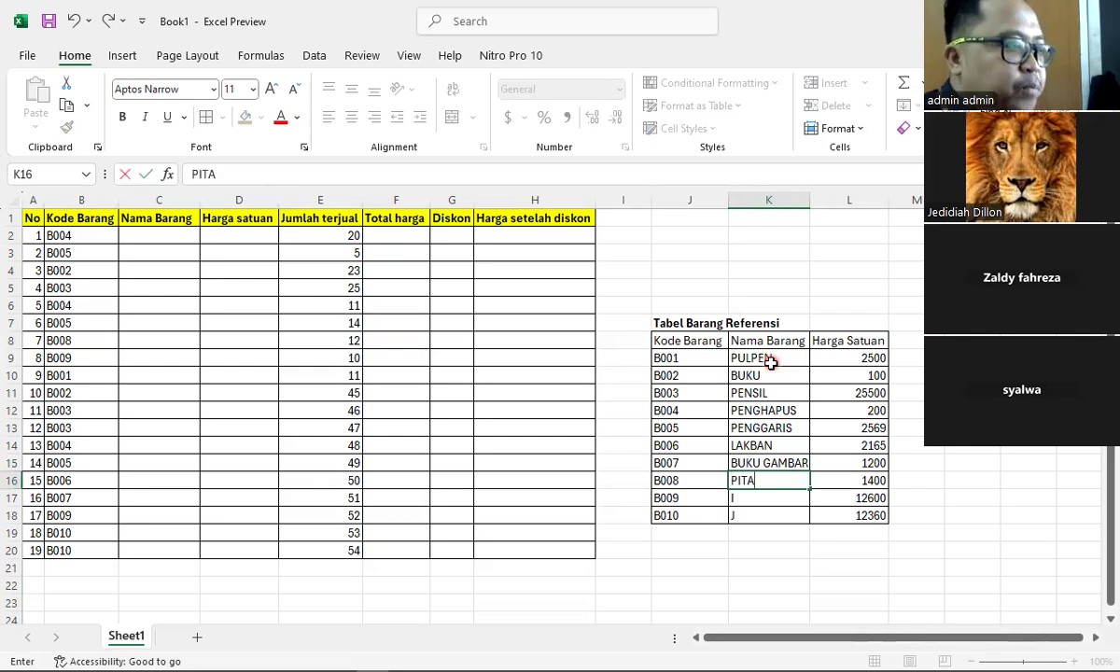
pyautogui.press('Return')
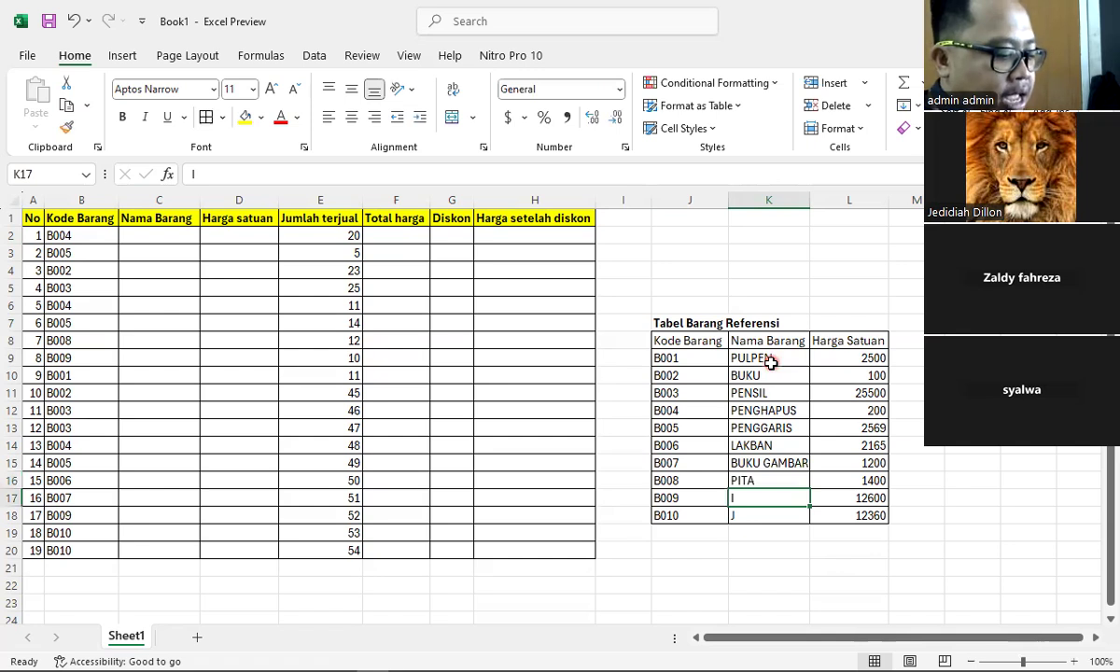
pyautogui.write('TIPE X')
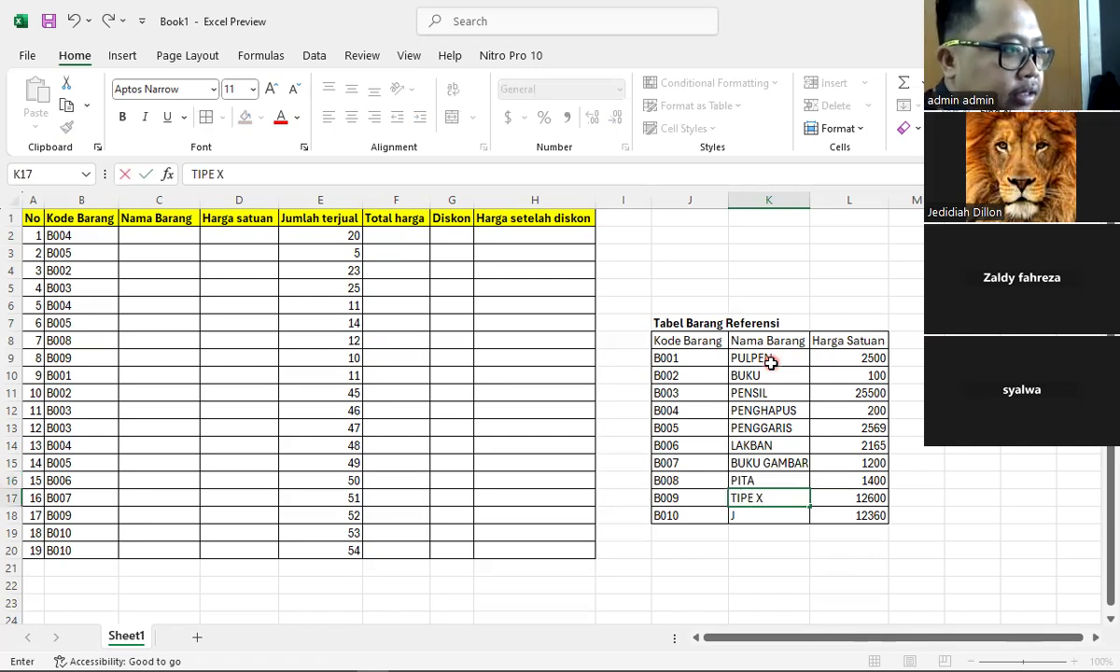
pyautogui.press('Return')
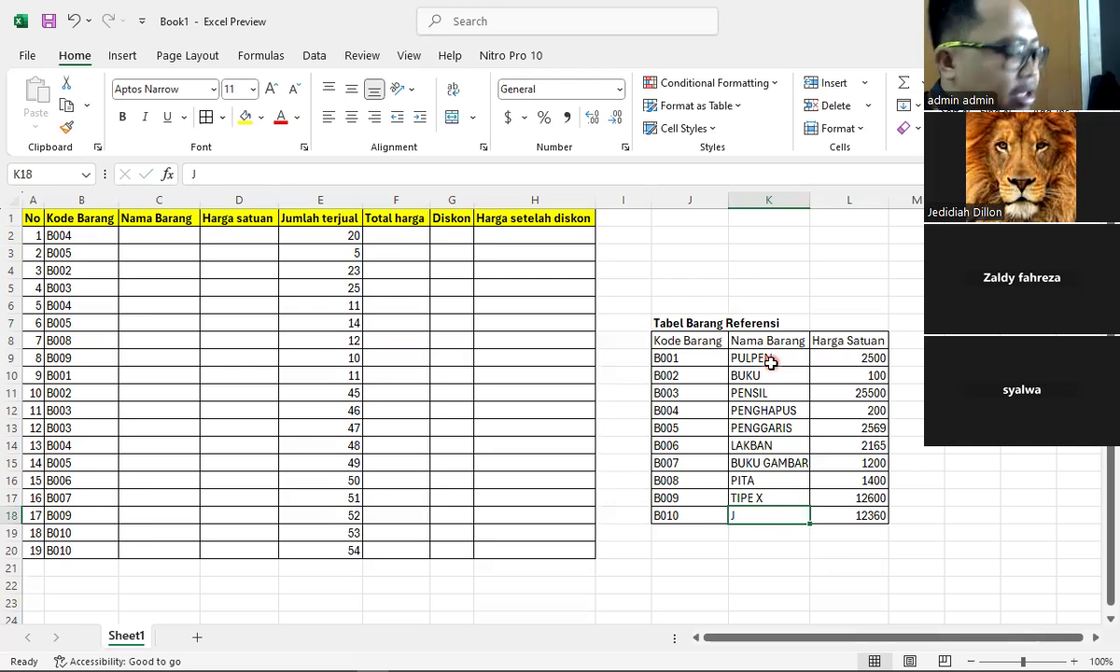
# Set the B010 item name to TEMPAT PENSIL and widen column K to fit the longer names.
pyautogui.write('TEMPAT')
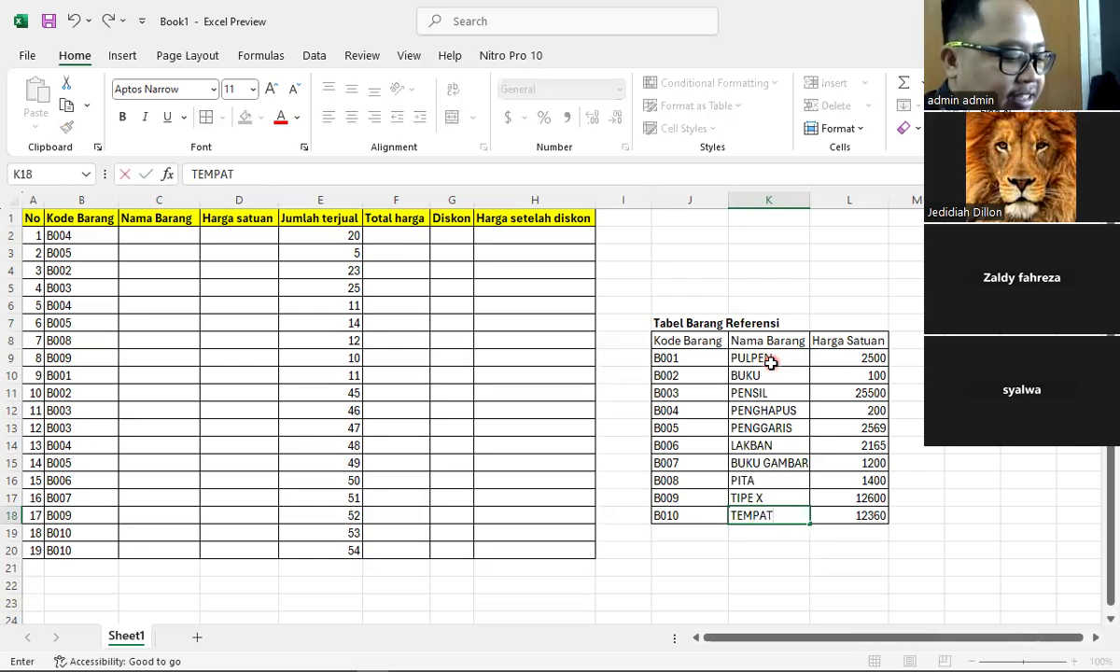
pyautogui.write(' PENSIL')
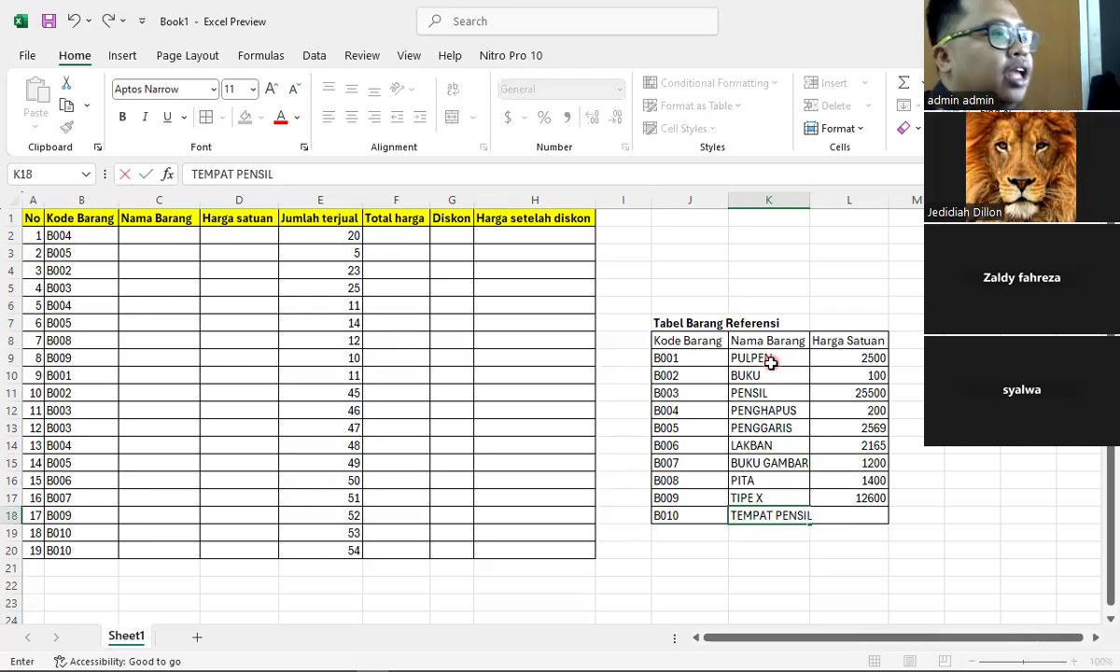
pyautogui.press('Return')
pyautogui.moveTo(810, 200); pyautogui.dragTo(836, 199)
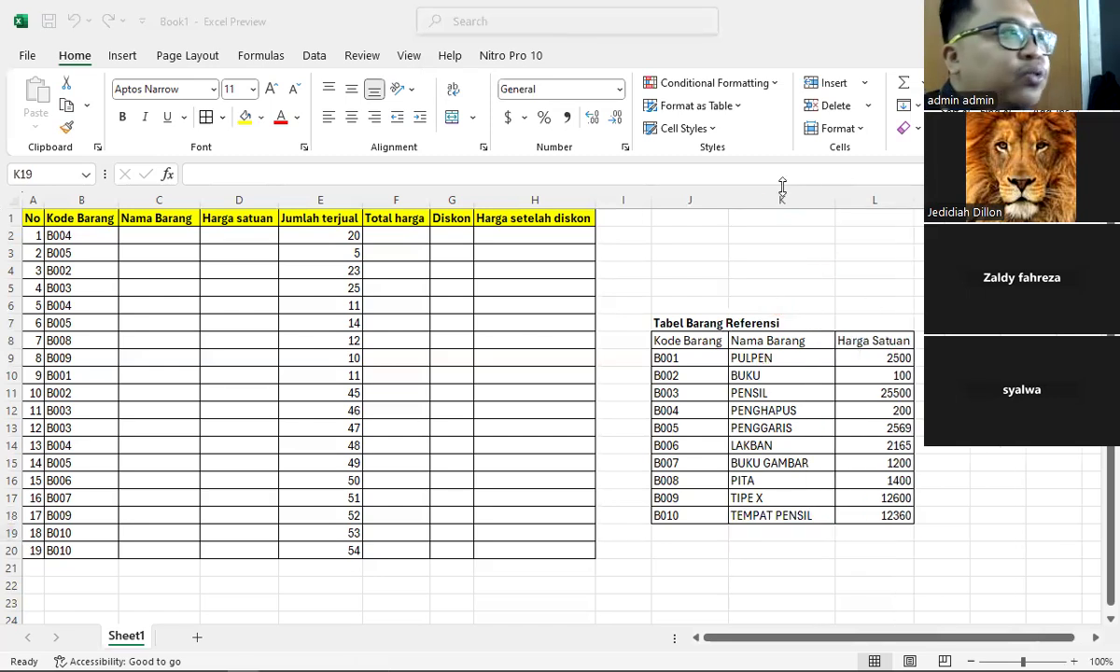
# Enter the label VLOOKUP in cell J2, above the reference table.
pyautogui.click(686, 233)
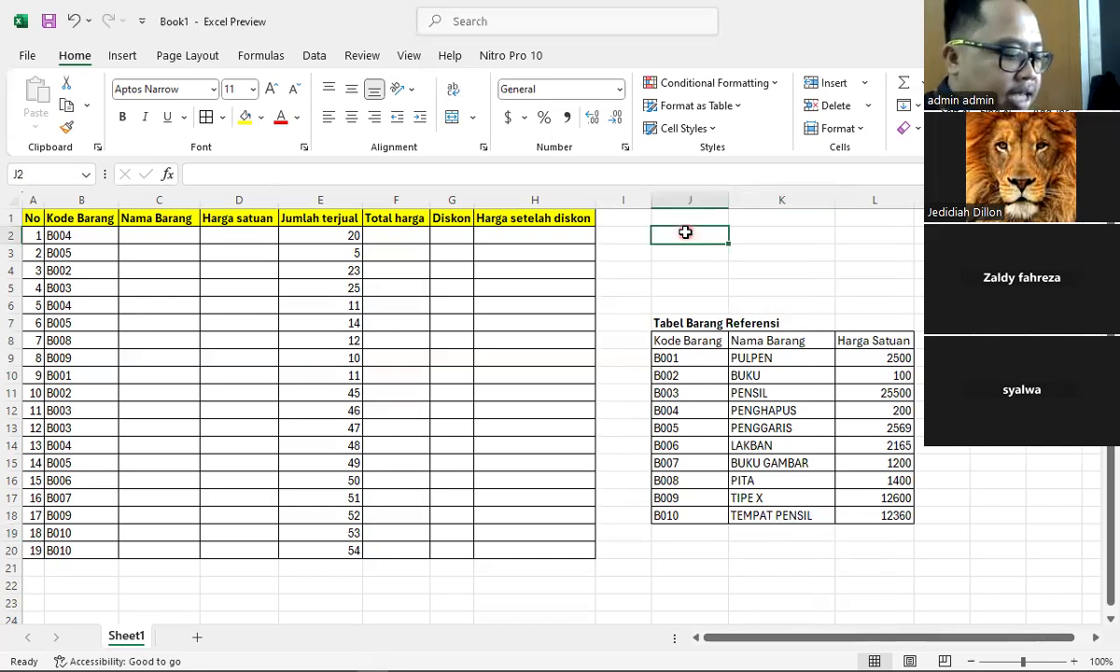
pyautogui.click(686, 233)
pyautogui.write('VLOOKUP')
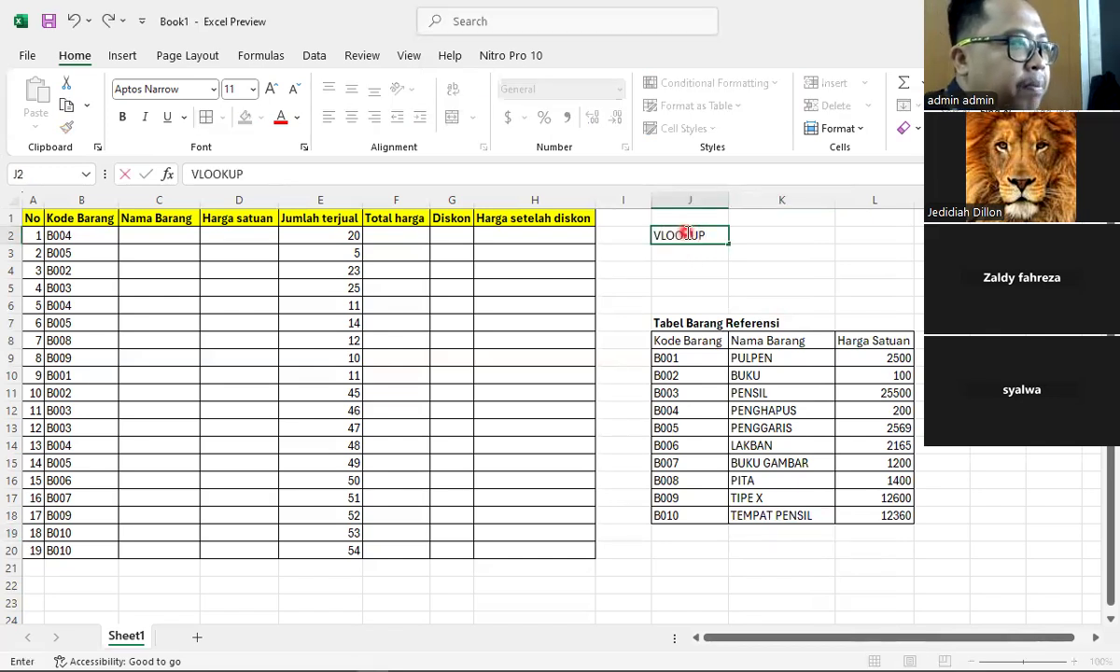
pyautogui.press('Return')
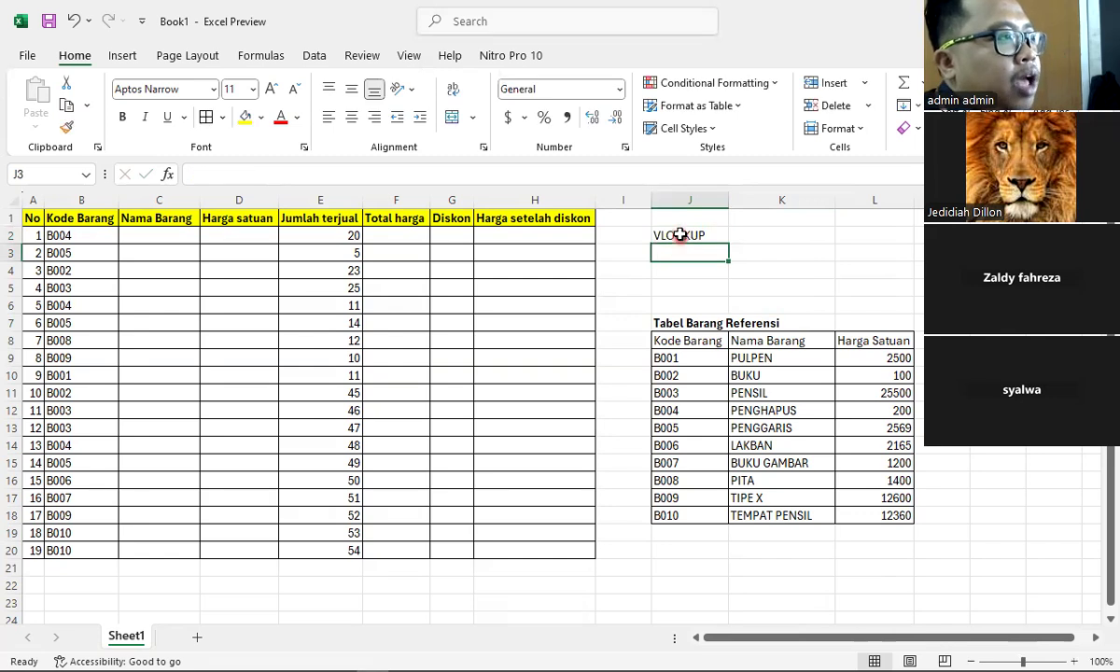
pyautogui.click(681, 235)
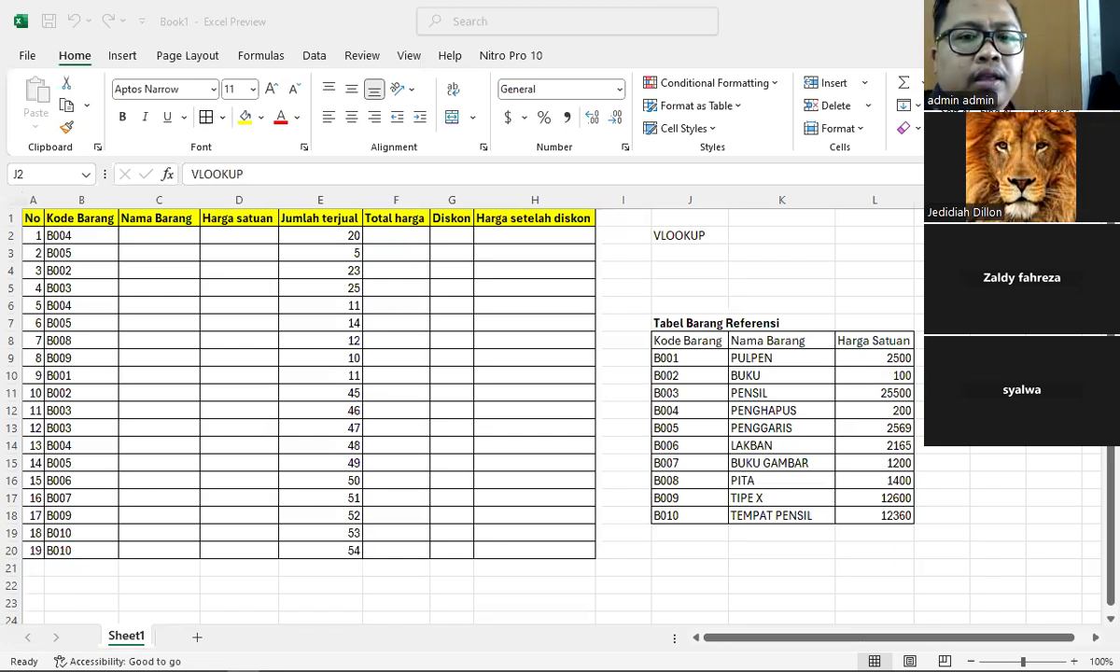
# Enter the description Vertical Lookup in cell J3, below the VLOOKUP label, and correct its spelling.
pyautogui.click(712, 264)
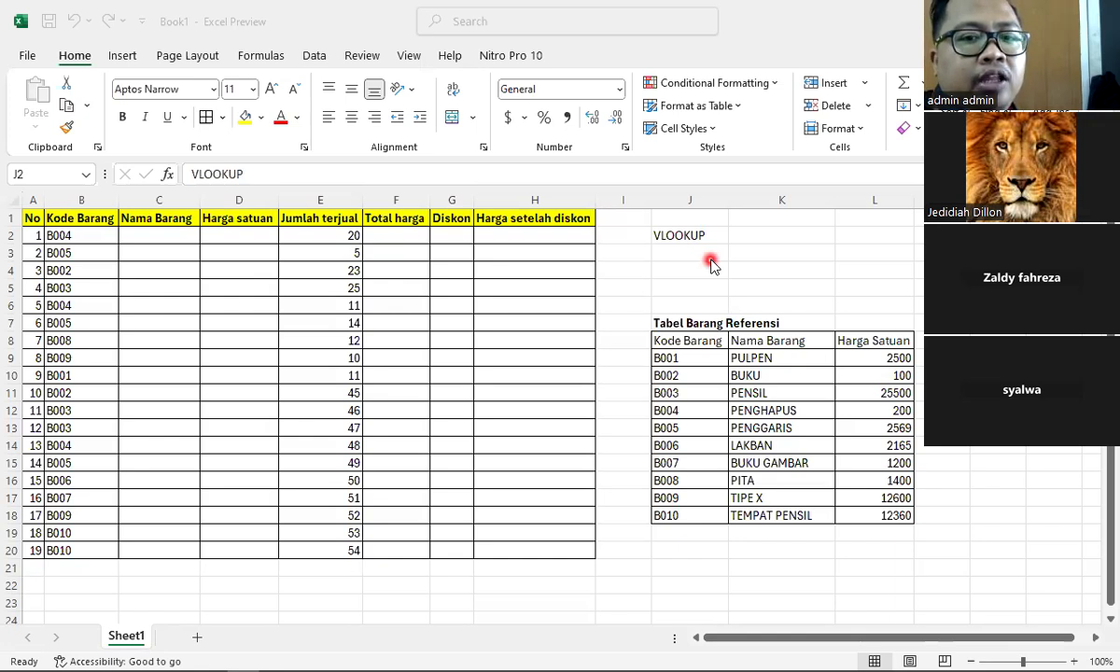
pyautogui.press('Escape')
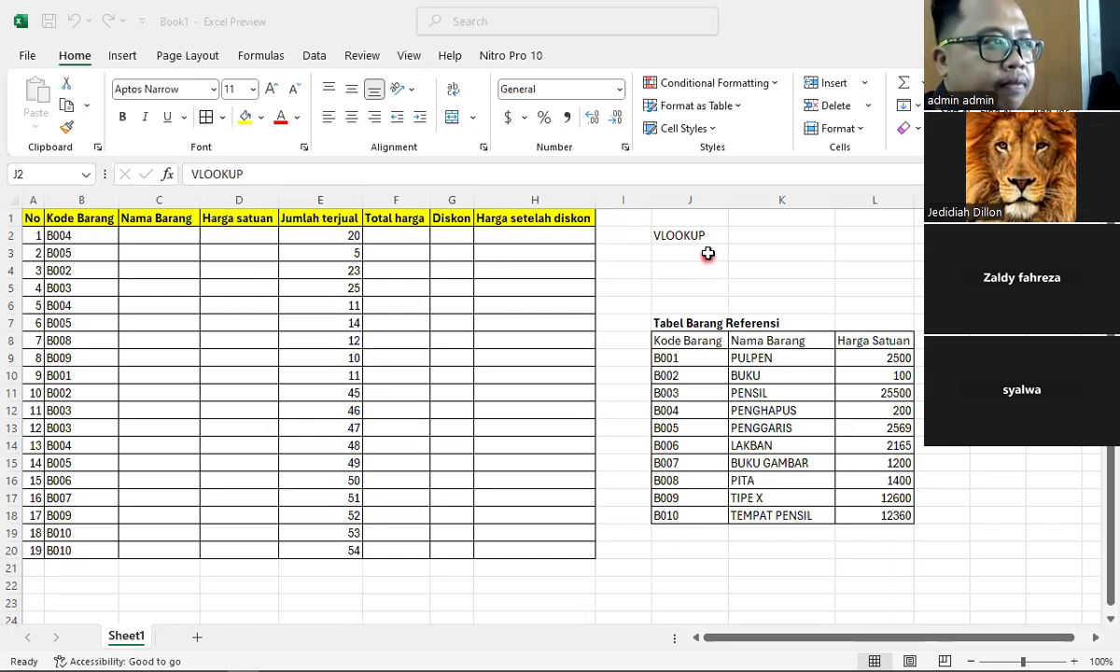
pyautogui.click(709, 253)
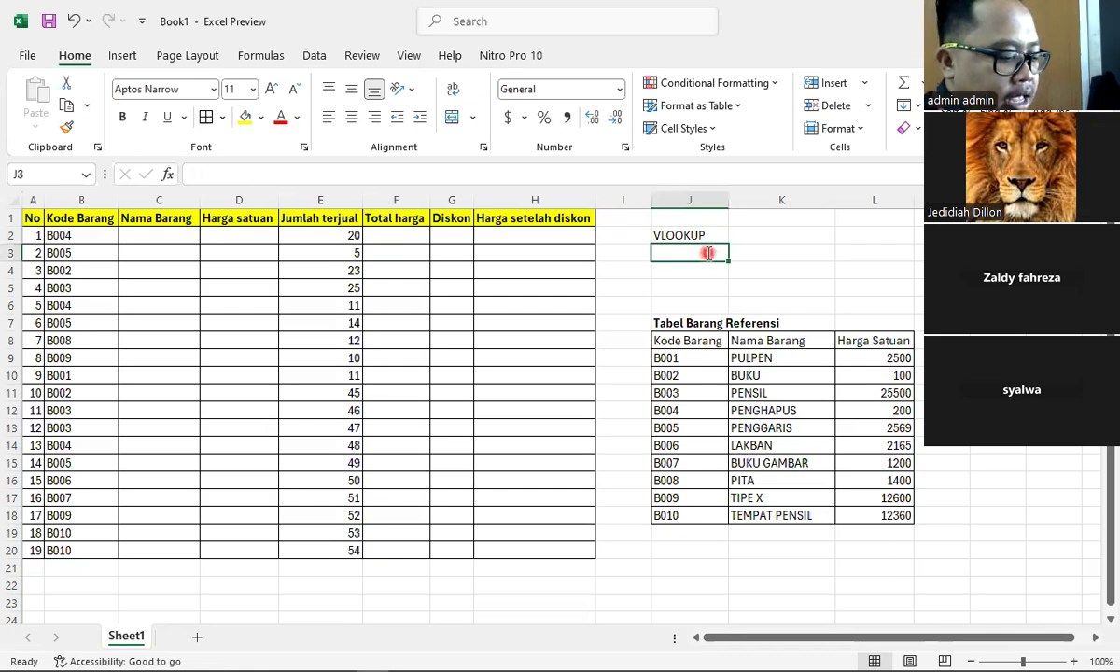
pyautogui.write('Vertical')
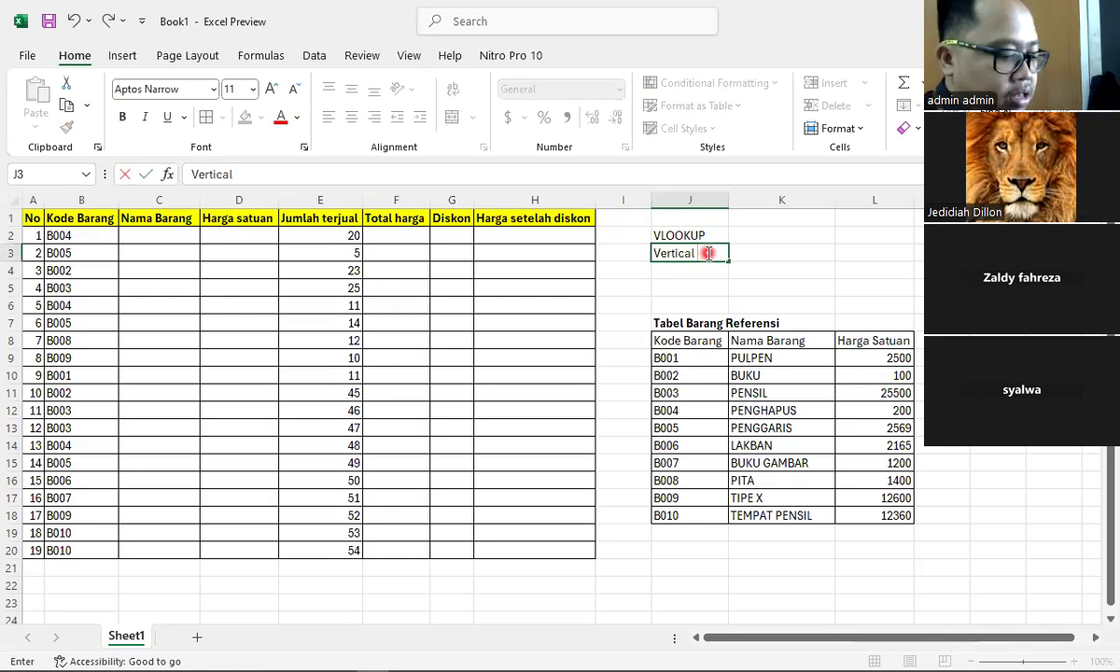
pyautogui.write(' Loockup')
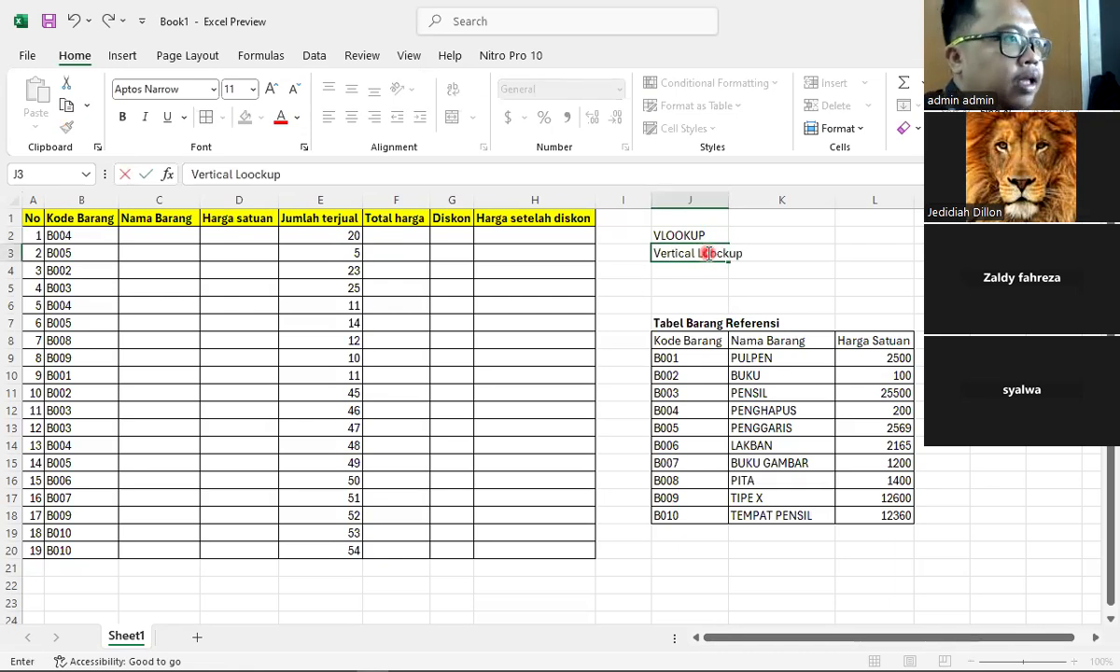
pyautogui.click(711, 272)
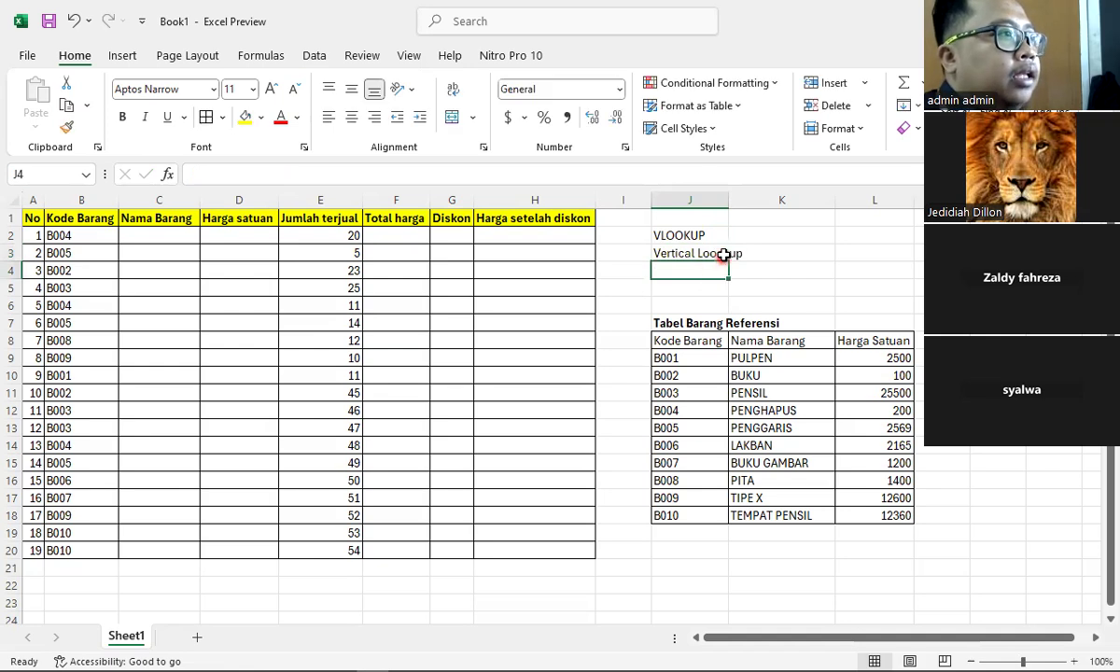
pyautogui.click(691, 252)
pyautogui.click(259, 174)
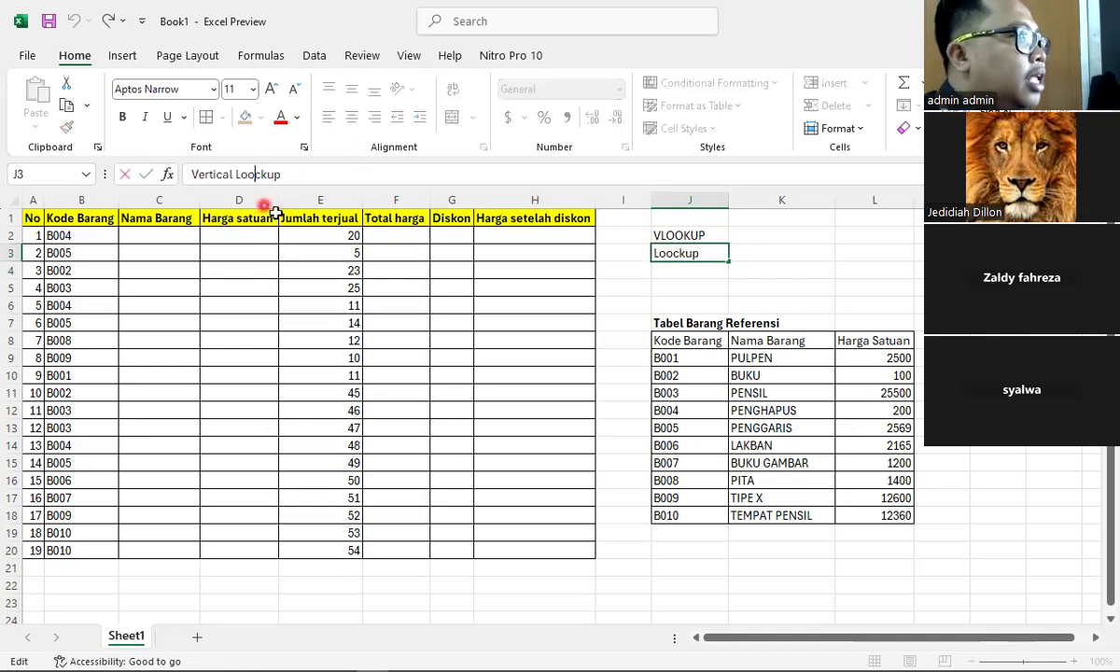
pyautogui.press('BackSpace')
pyautogui.click(758, 308)
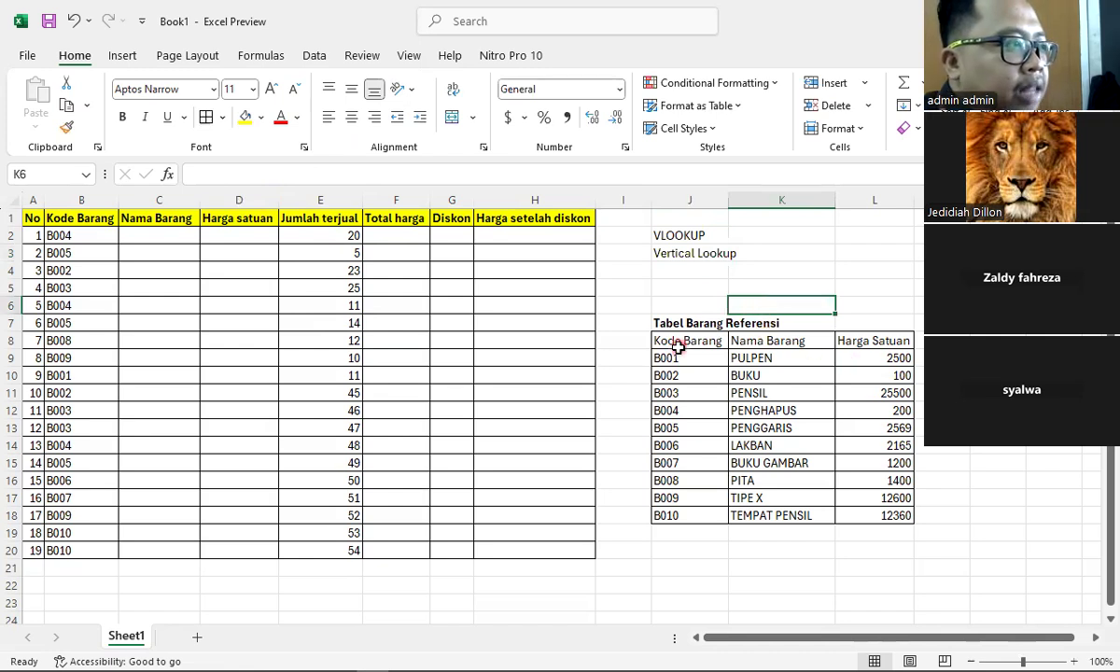
pyautogui.moveTo(680, 343); pyautogui.dragTo(674, 513)
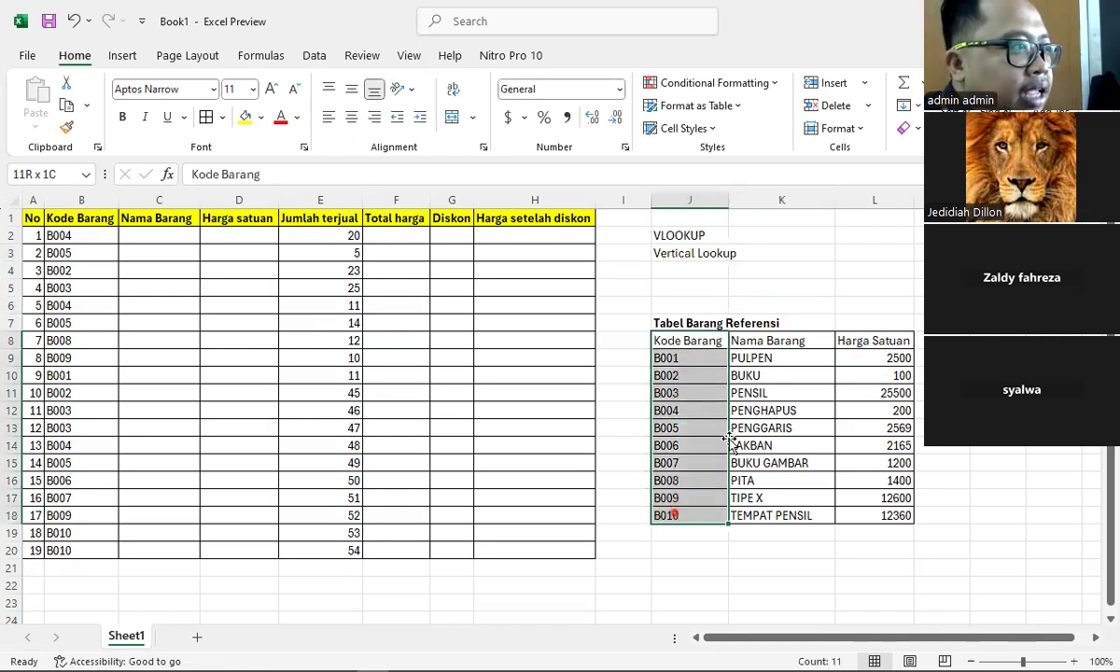
pyautogui.moveTo(718, 339); pyautogui.dragTo(767, 515)
pyautogui.moveTo(892, 338); pyautogui.dragTo(895, 513)
pyautogui.click(702, 341)
pyautogui.moveTo(697, 451); pyautogui.dragTo(702, 513)
# Enter the label HLOOKUP in cell K2, beside the VLOOKUP label.
pyautogui.click(747, 233)
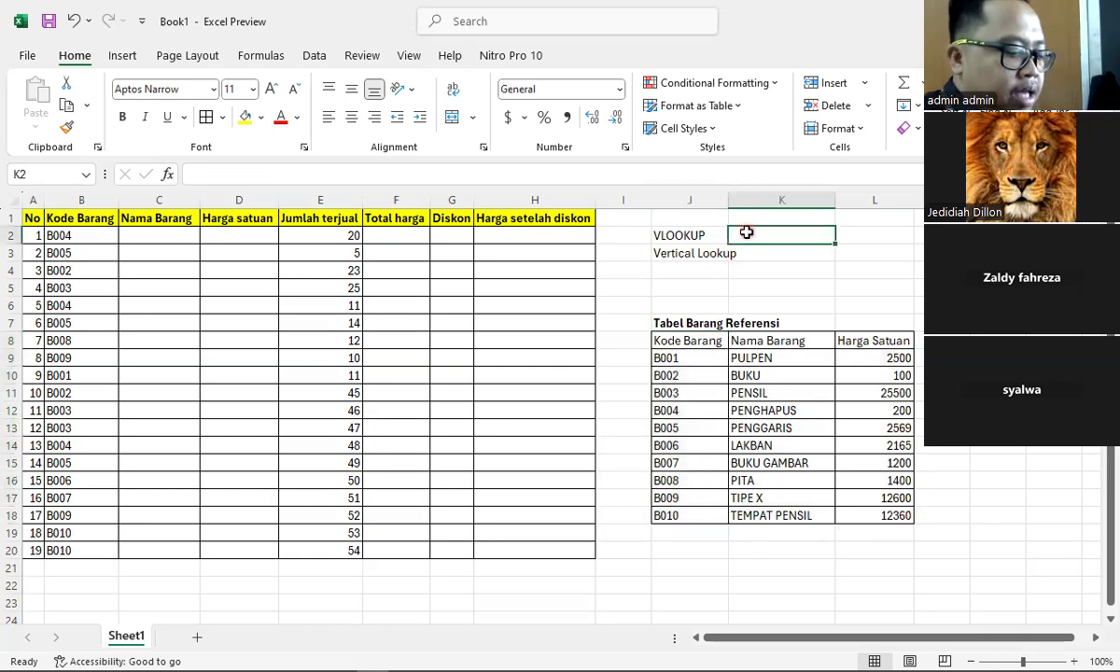
pyautogui.write('HLOOKUP')
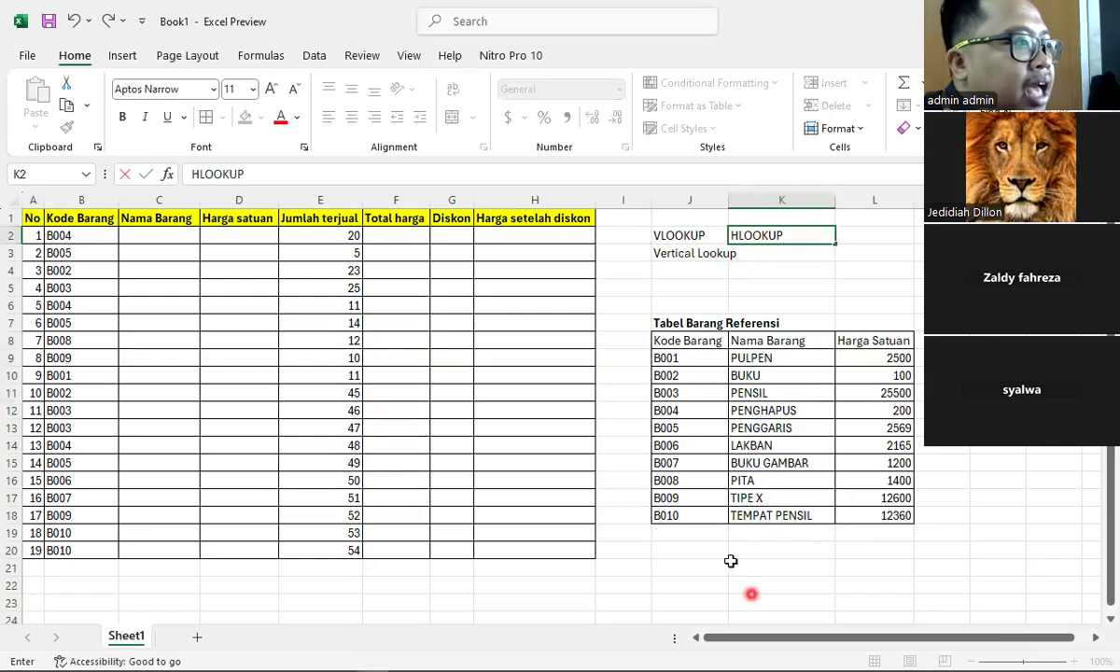
# Enter the row labels Kode Barang, Nama Barang and Harga in J20:J22, below the reference table.
pyautogui.click(702, 551)
pyautogui.scroll(-1, 707, 545)
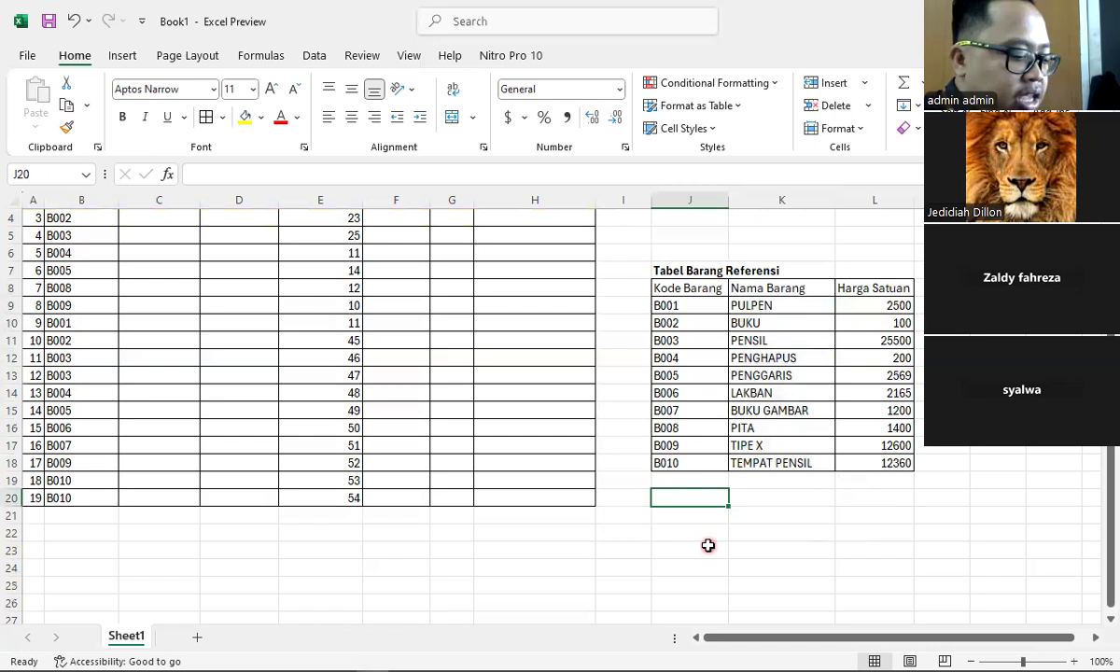
pyautogui.write('Kode')
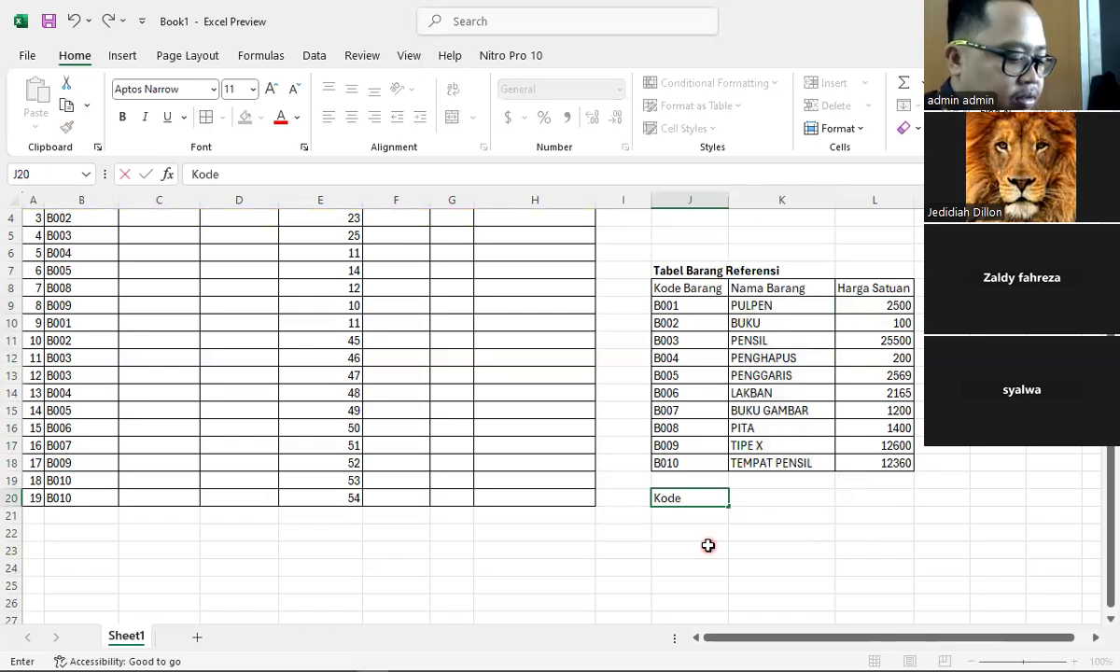
pyautogui.write(' Barang')
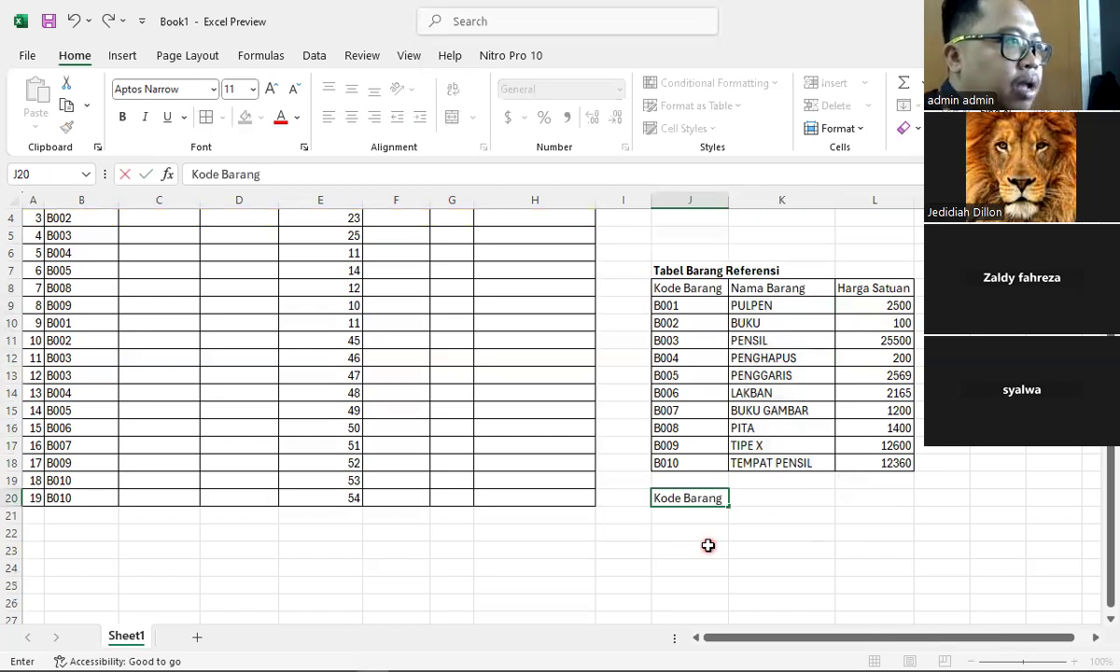
pyautogui.press('Return')
pyautogui.write('Namab')
pyautogui.press('BackSpace')
pyautogui.write('Barang')
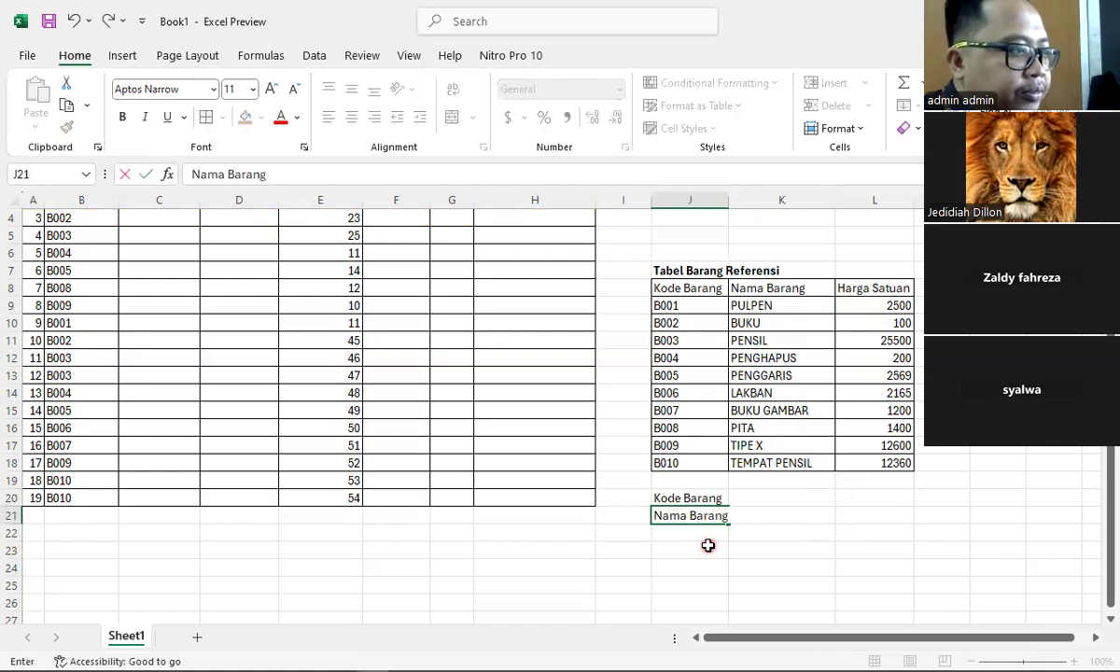
pyautogui.press('Return')
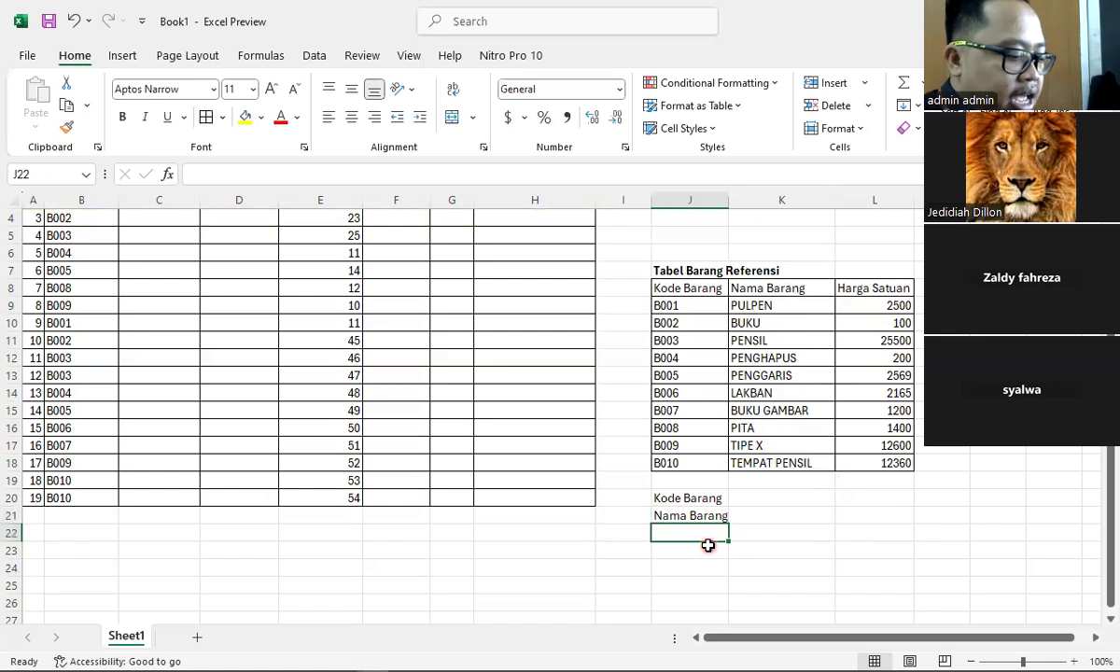
pyautogui.write('Harga')
pyautogui.press('Tab')
# Enter the item codes B001 and B002 in K20 and L20, in the Kode Barang row.
pyautogui.press('Up')
pyautogui.press('Up')
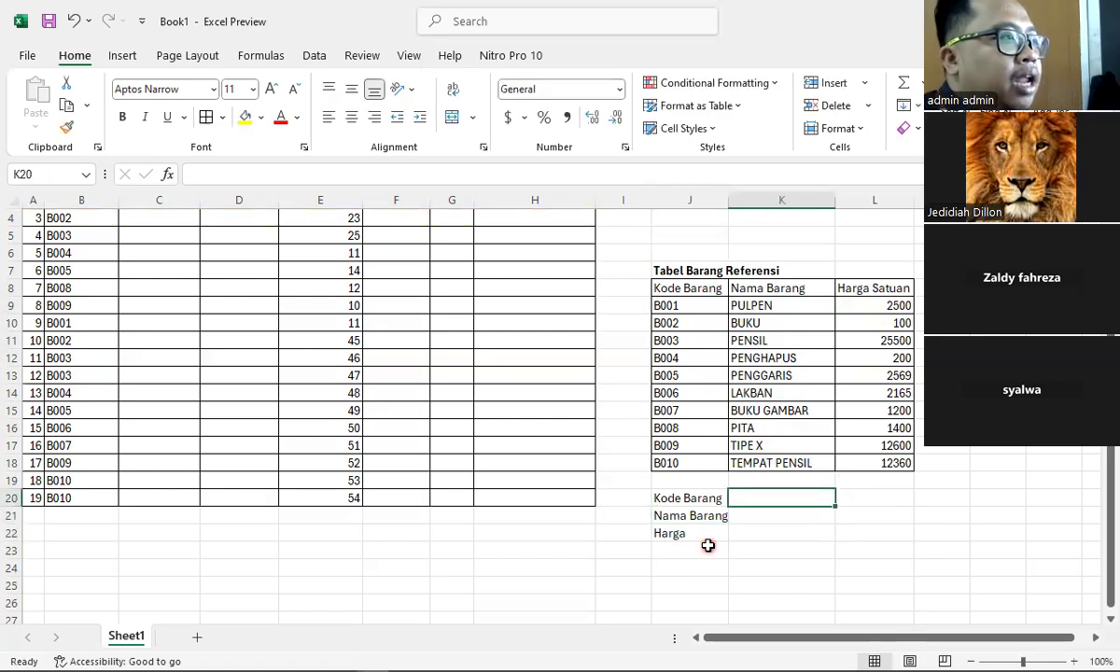
pyautogui.write('B')
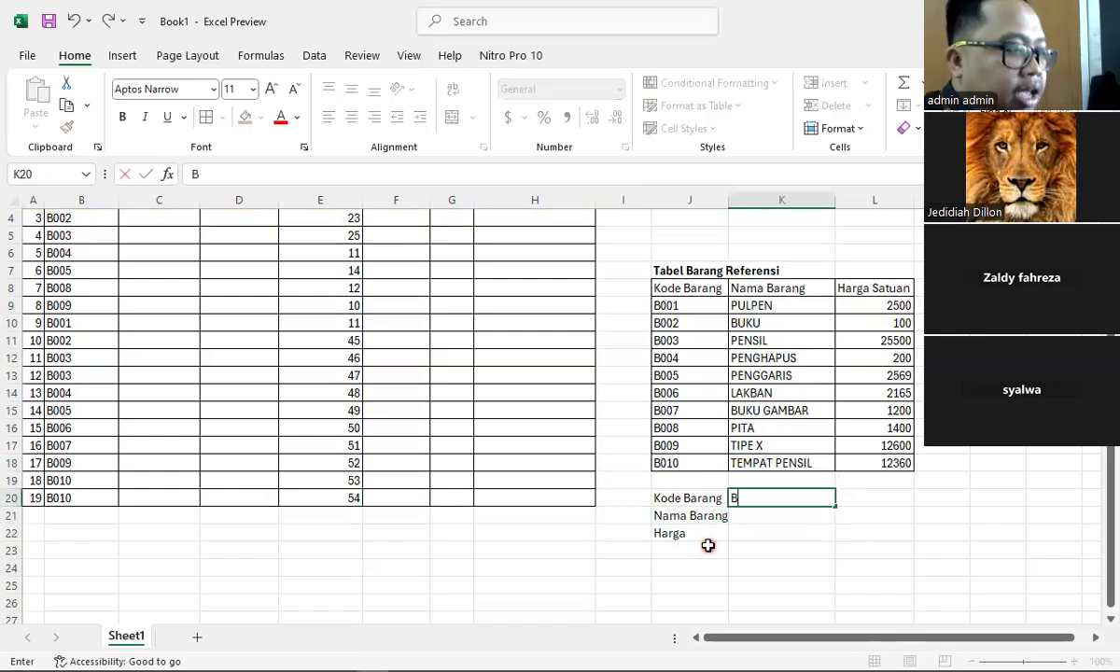
pyautogui.write('001')
pyautogui.press('Tab')
pyautogui.write('B002')
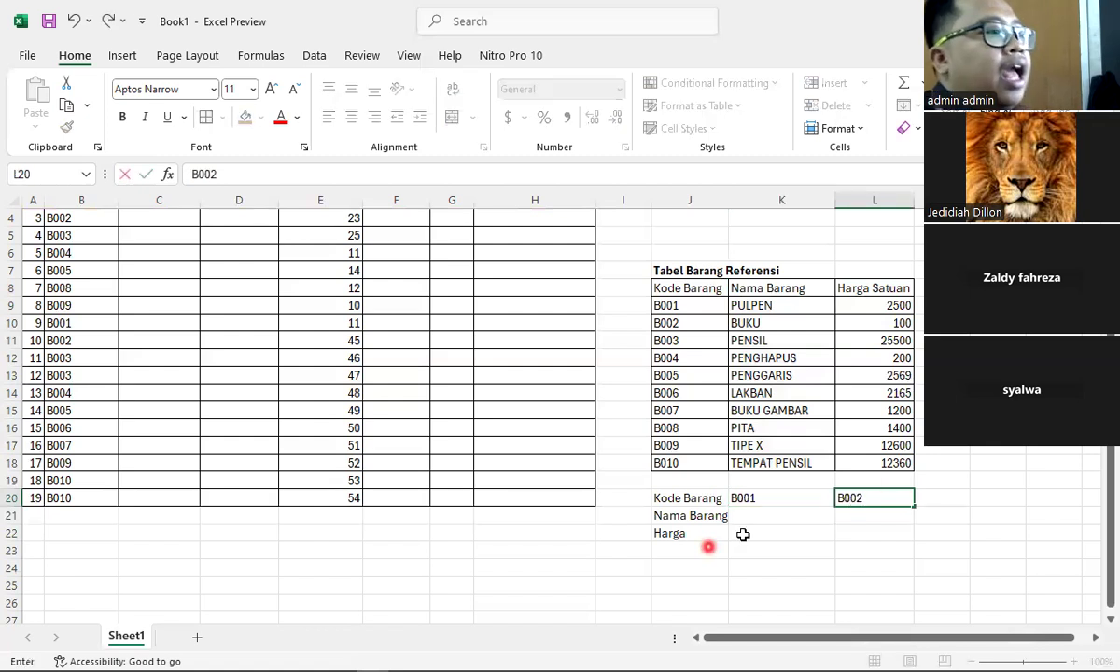
pyautogui.click(792, 498)
# Copy the item names PULPEN and BUKU from the reference table into K21 and L21, under their codes.
pyautogui.click(793, 517)
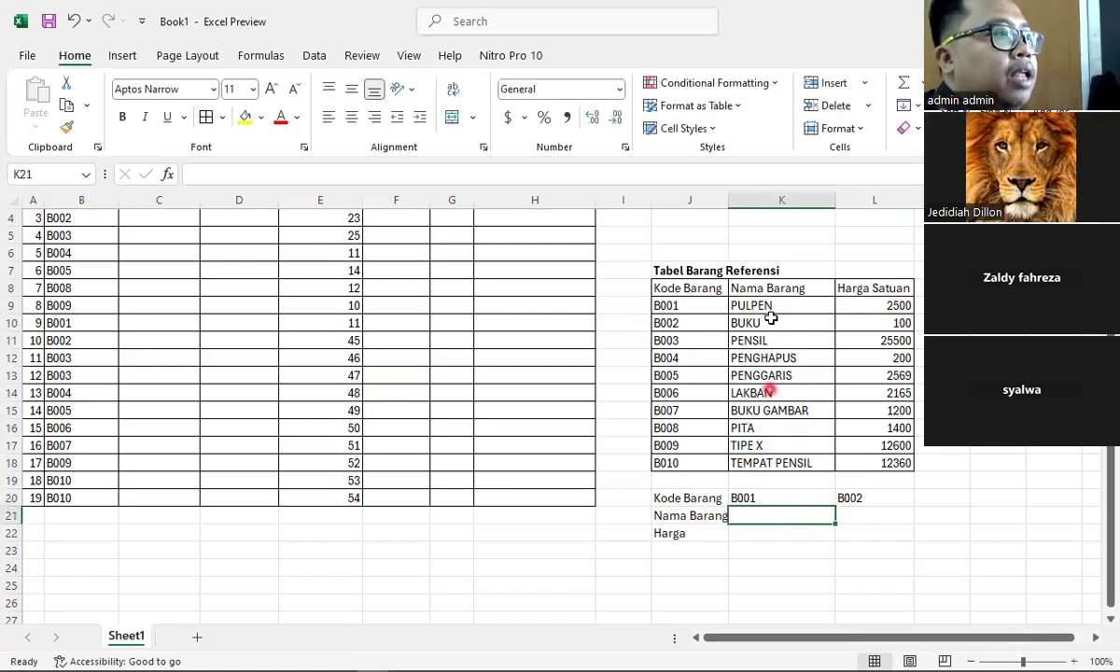
pyautogui.click(775, 308)
pyautogui.hotkey('ctrl', 'c')
pyautogui.click(772, 515)
pyautogui.hotkey('ctrl', 'v')
pyautogui.click(752, 322)
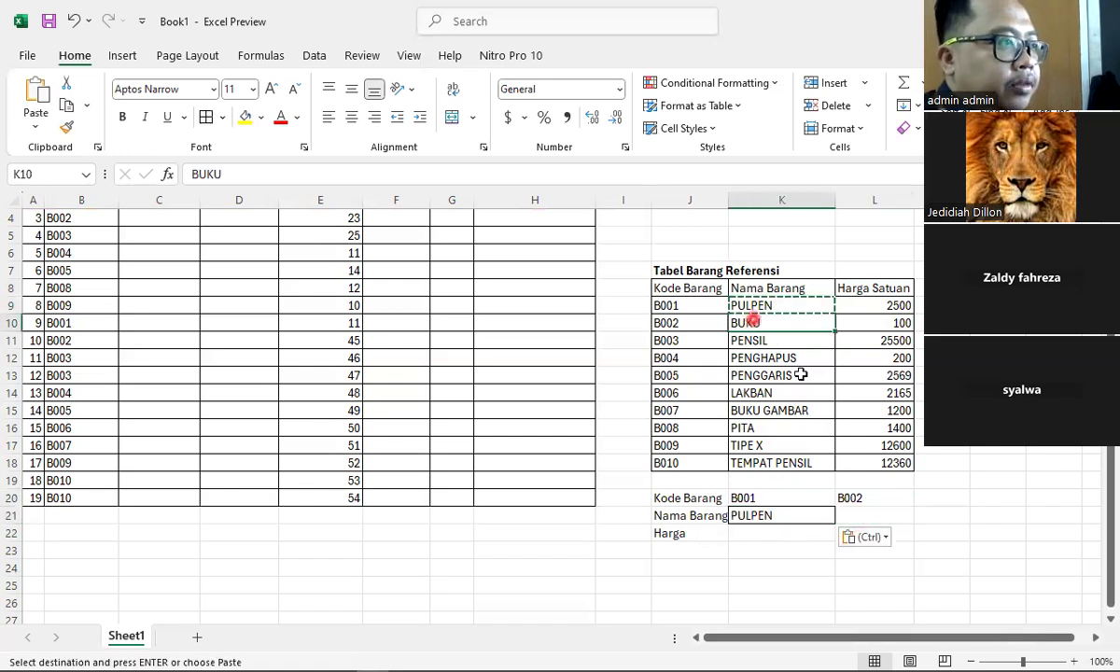
pyautogui.hotkey('ctrl', 'c')
pyautogui.click(891, 515)
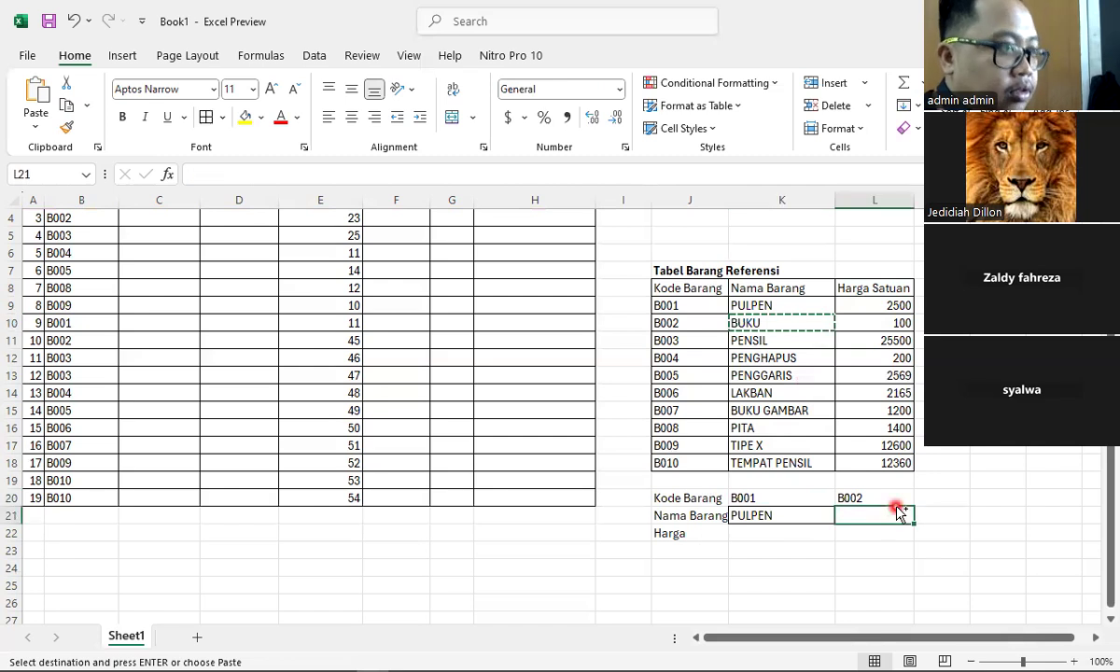
pyautogui.hotkey('ctrl', 'v')
# Copy the unit prices of B001 and B002 from the reference table into K22 and L22, in the Harga row.
pyautogui.click(895, 308)
pyautogui.hotkey('ctrl', 'c')
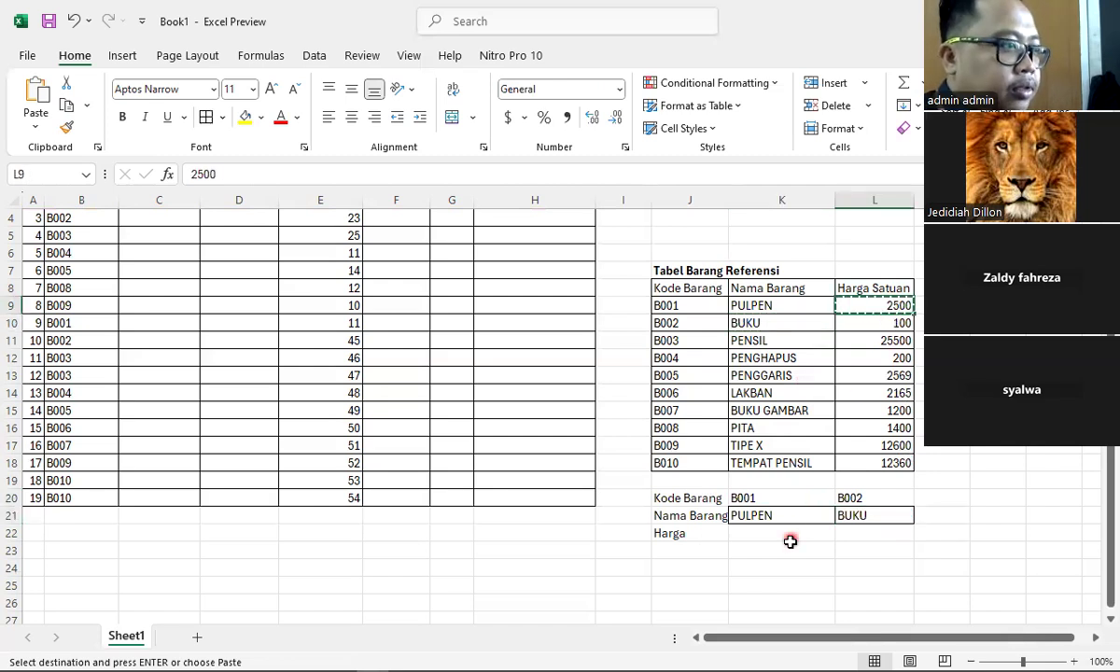
pyautogui.click(790, 534)
pyautogui.hotkey('ctrl', 'v')
pyautogui.click(891, 323)
pyautogui.hotkey('ctrl', 'c')
pyautogui.click(883, 532)
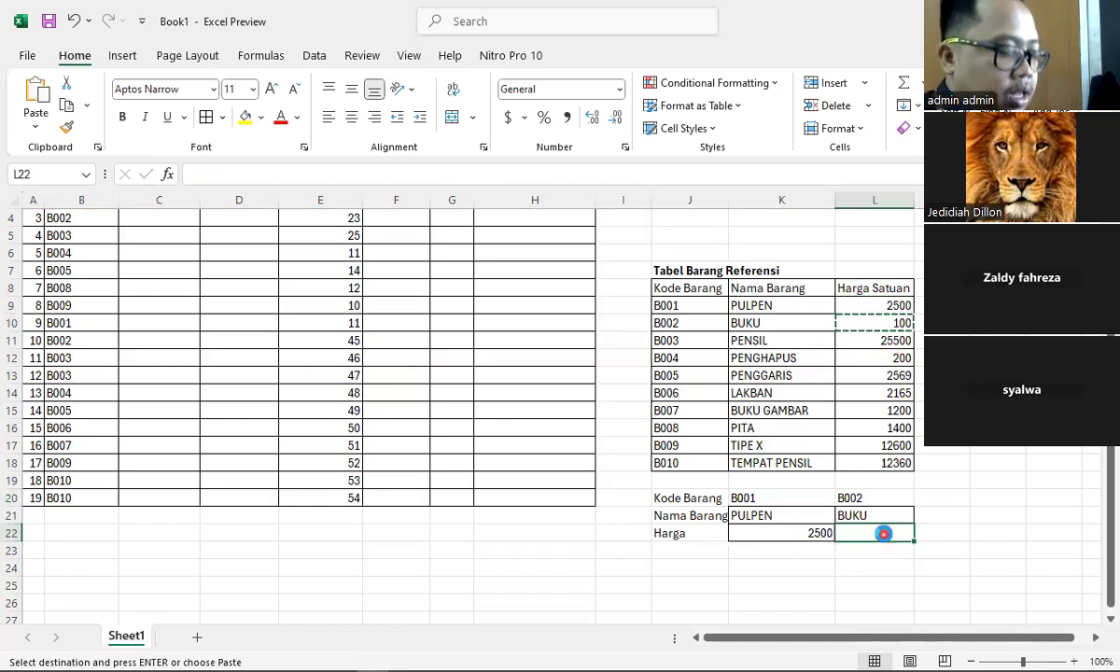
pyautogui.hotkey('ctrl', 'v')
pyautogui.click(830, 602)
# Fill the reference table's header row J8:L8 with a light green theme color.
pyautogui.moveTo(675, 287); pyautogui.dragTo(894, 292)
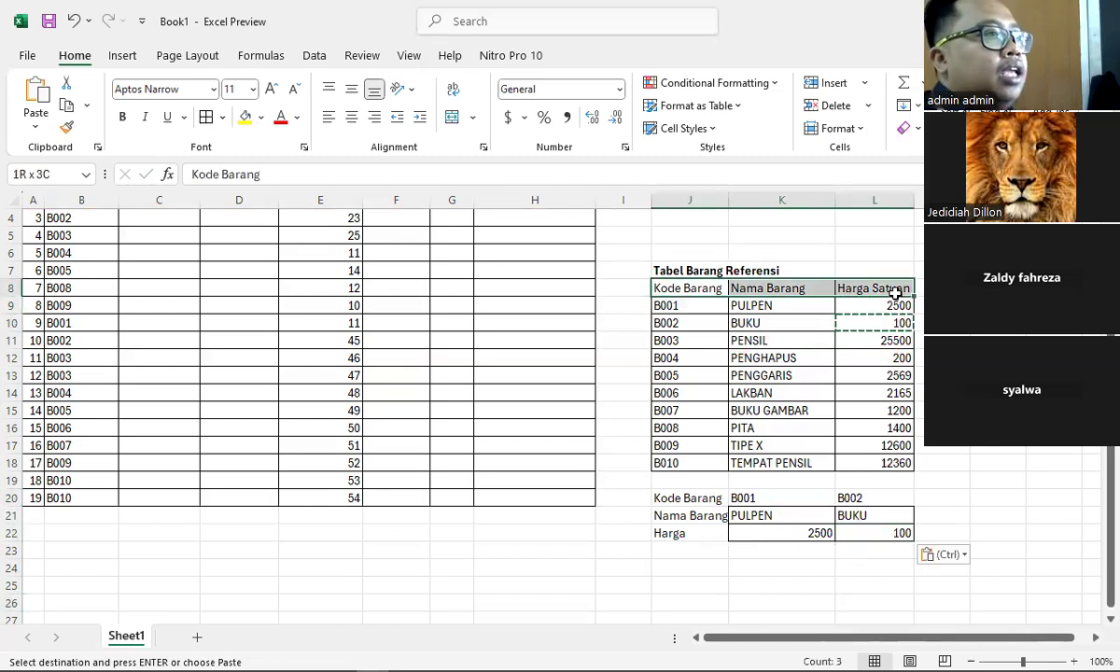
pyautogui.click(260, 117)
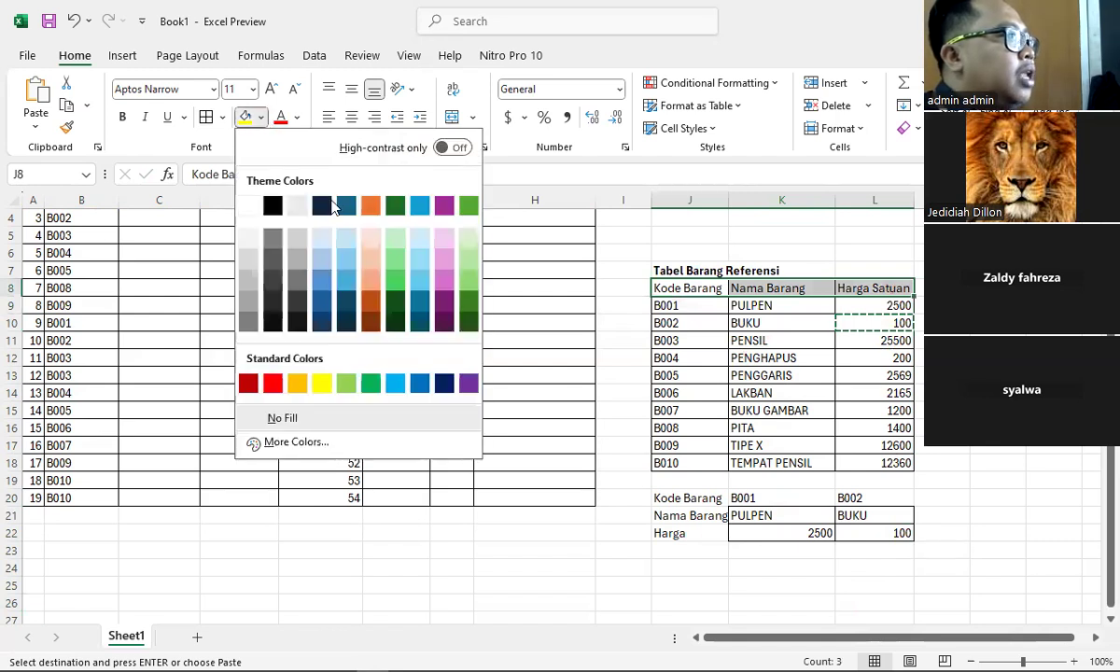
pyautogui.click(468, 278)
pyautogui.click(814, 339)
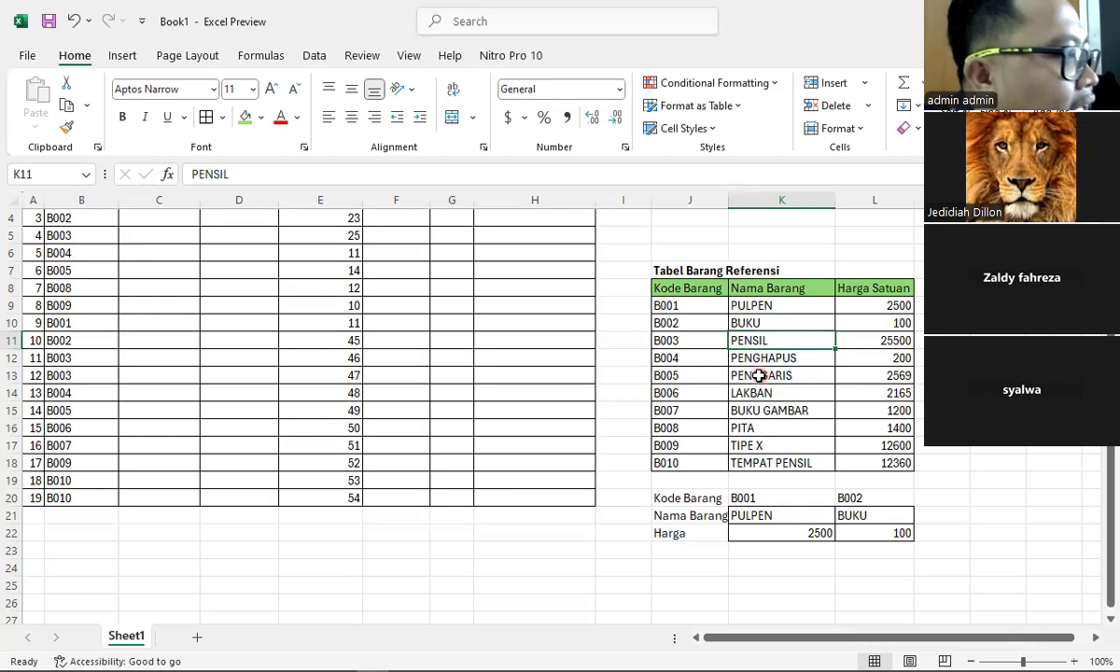
# Apply borders to all cells of the horizontal table J20:L22.
pyautogui.moveTo(697, 498); pyautogui.dragTo(863, 534)
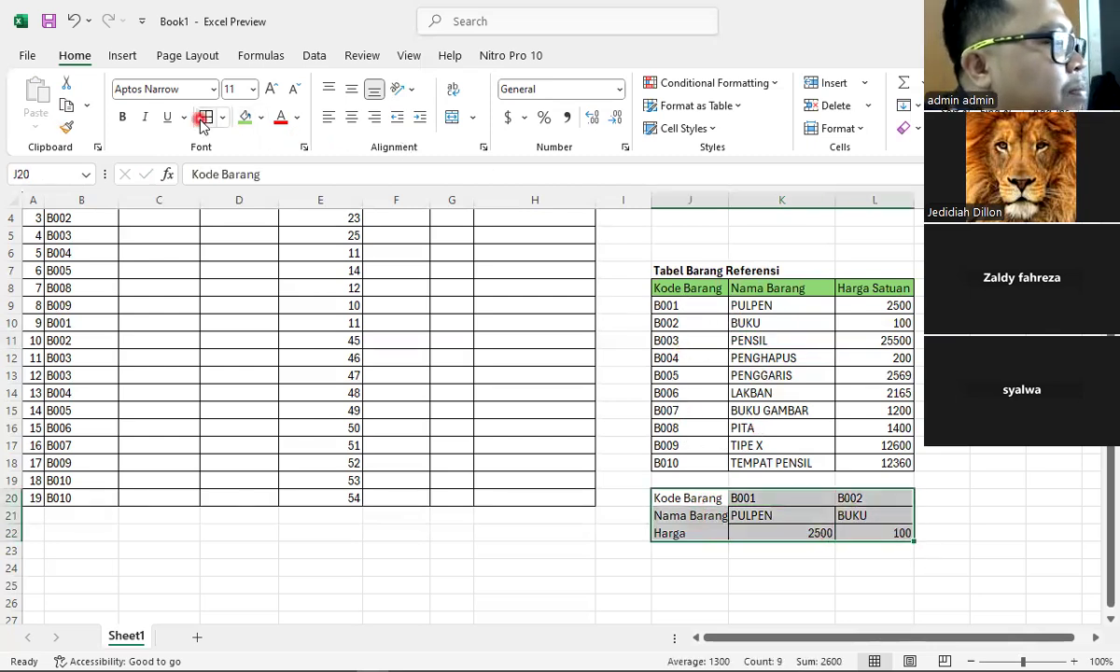
pyautogui.click(734, 497)
# Fill the horizontal table's row labels J20:J22 with yellow and widen column J to fit them.
pyautogui.moveTo(696, 497); pyautogui.dragTo(695, 529)
pyautogui.click(261, 118)
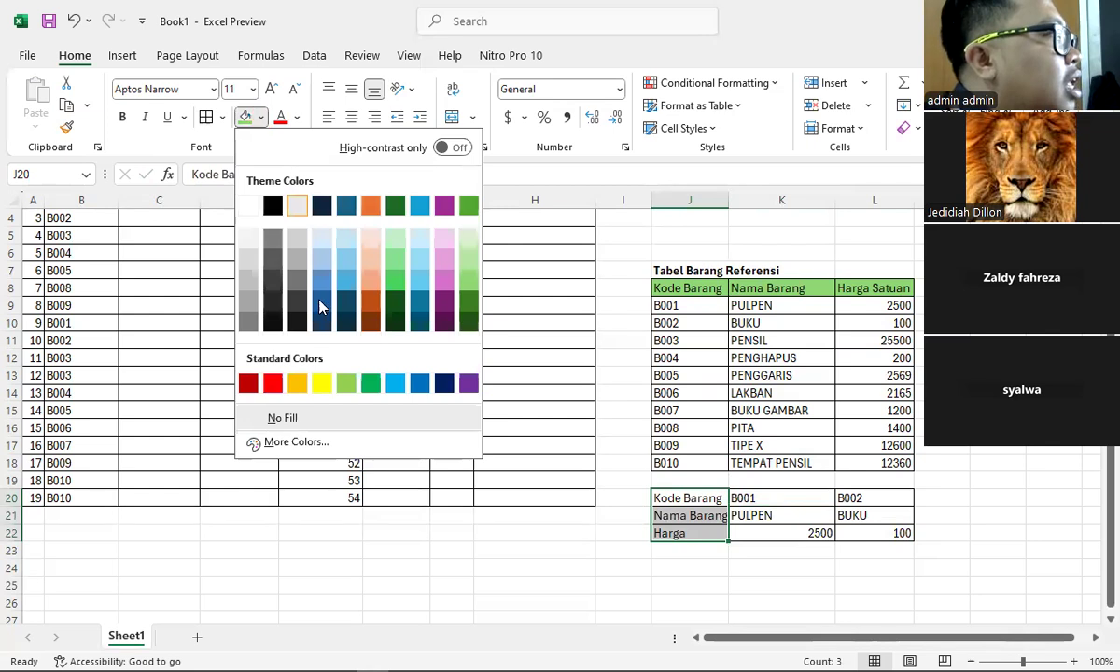
pyautogui.click(321, 382)
pyautogui.click(618, 533)
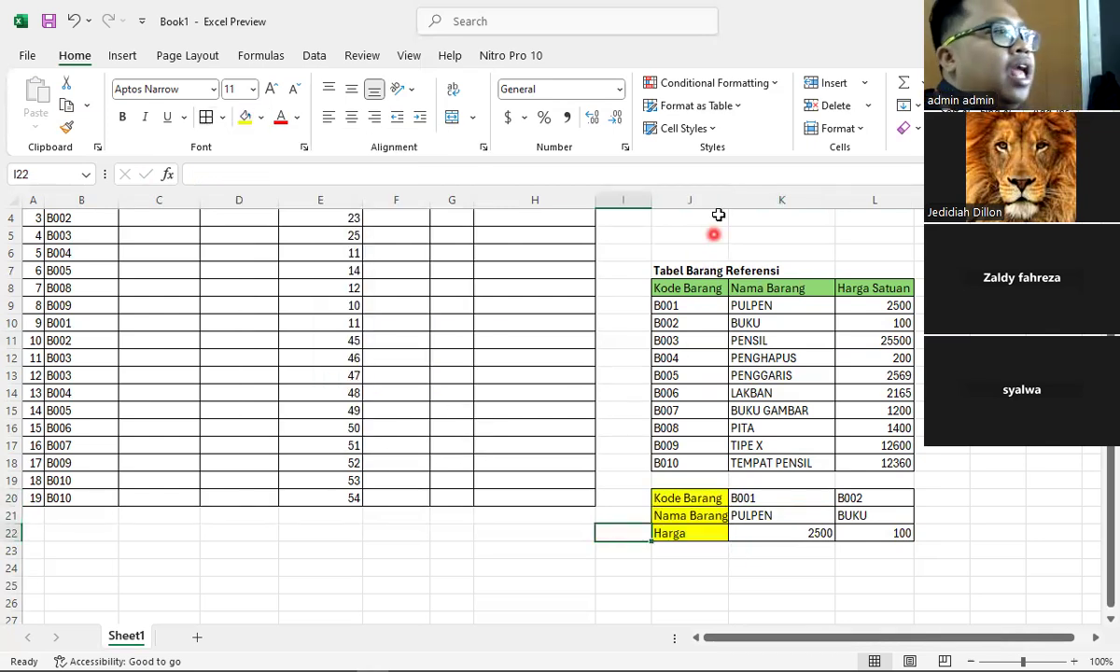
pyautogui.moveTo(728, 199); pyautogui.dragTo(748, 199)
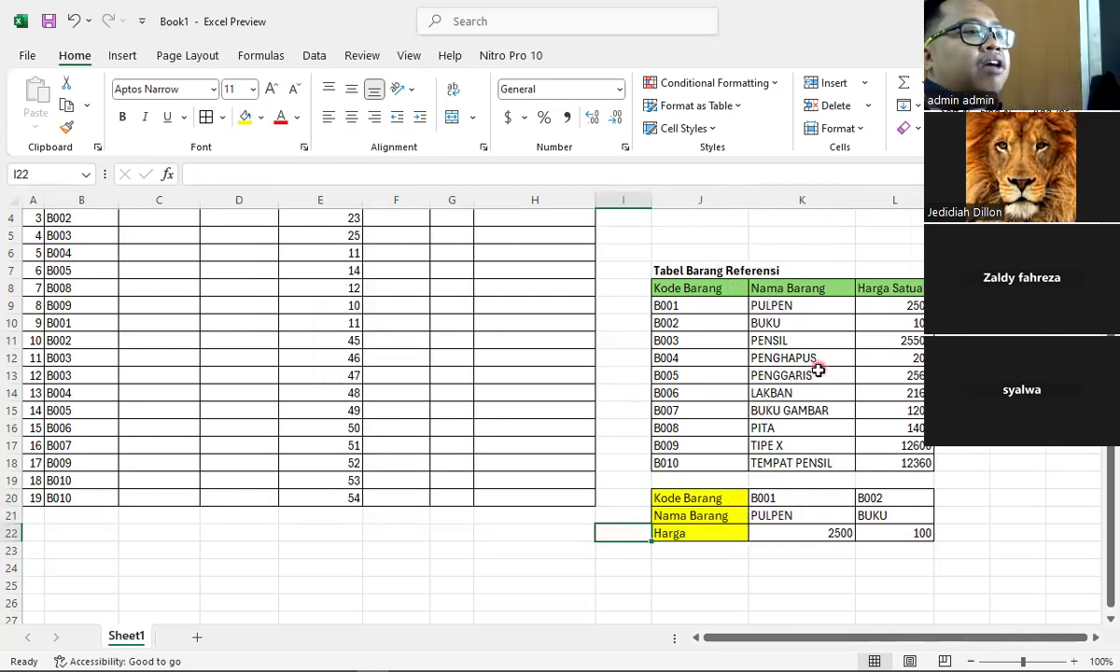
pyautogui.scroll(1, 818, 371)
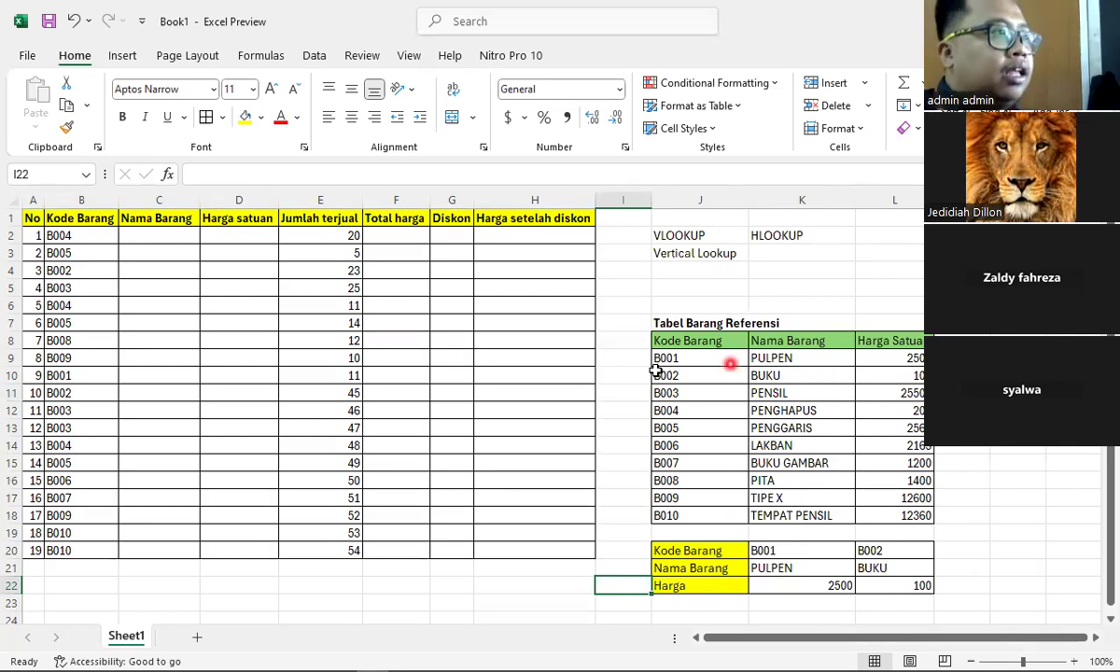
pyautogui.click(669, 235)
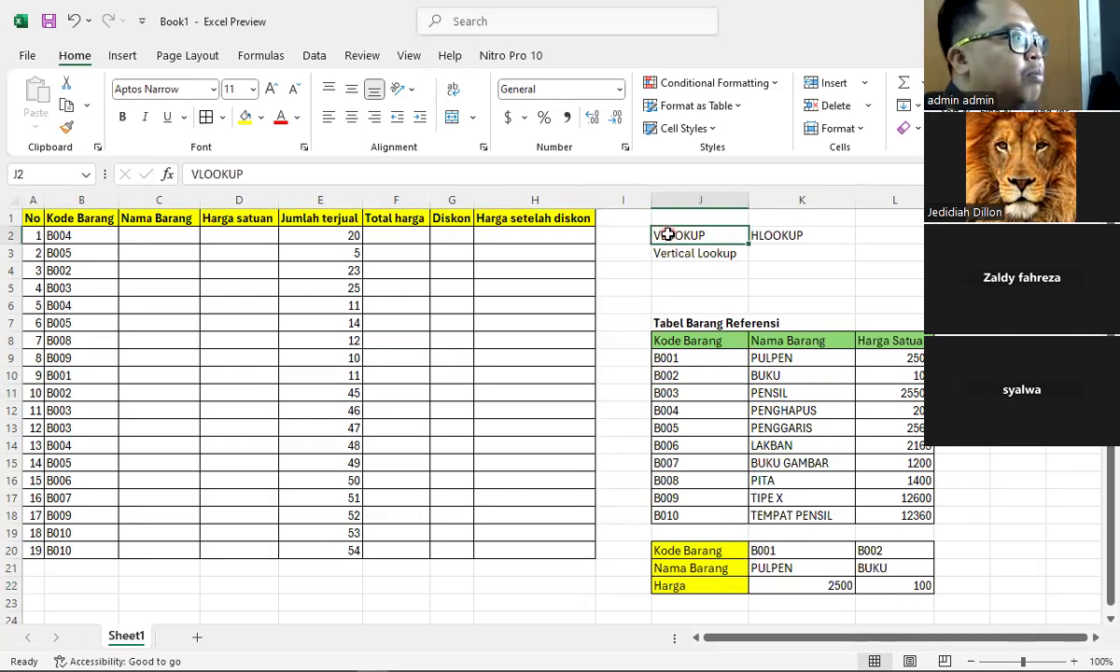
pyautogui.click(165, 236)
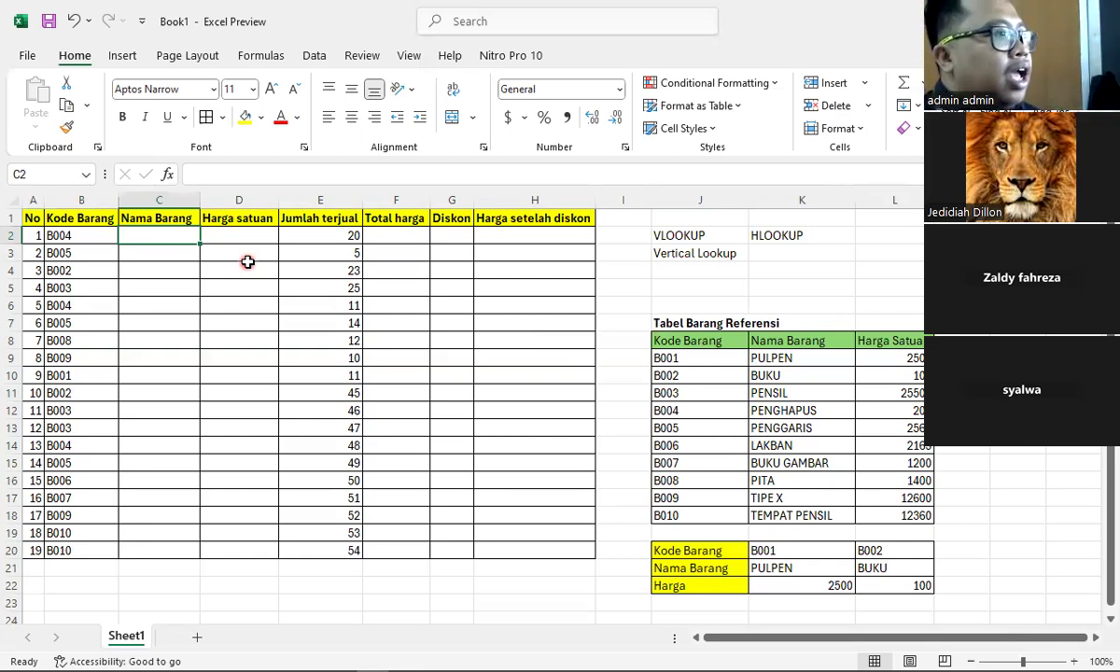
pyautogui.click(705, 236)
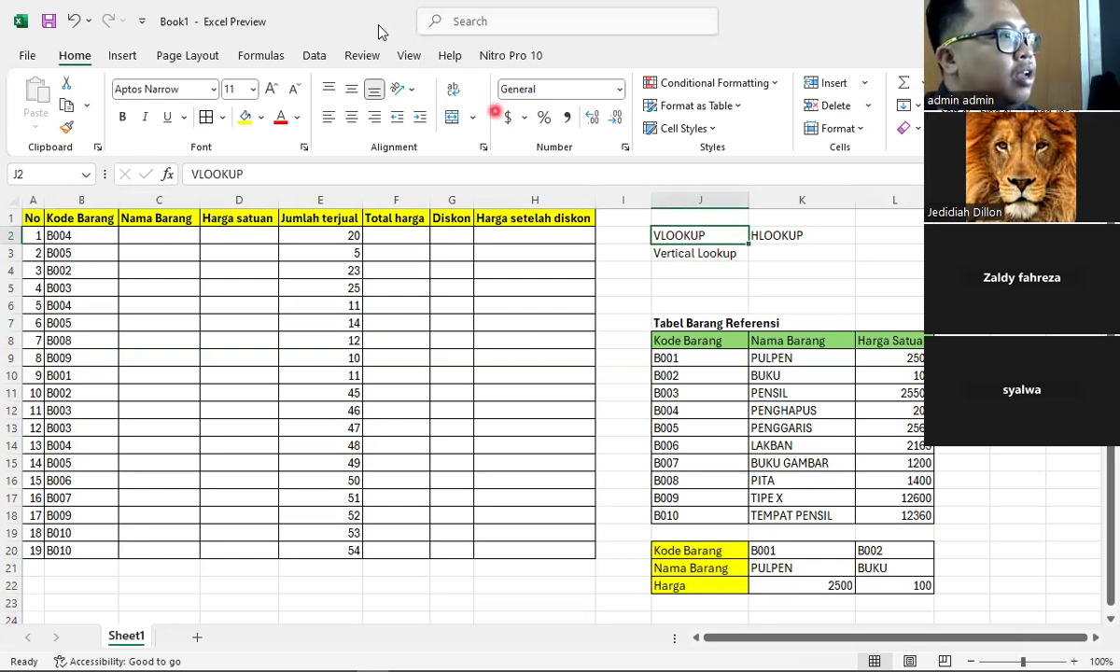
# Start a VLOOKUP formula in C2, under Nama Barang, with the item code in B2 as the lookup value.
pyautogui.click(565, 336)
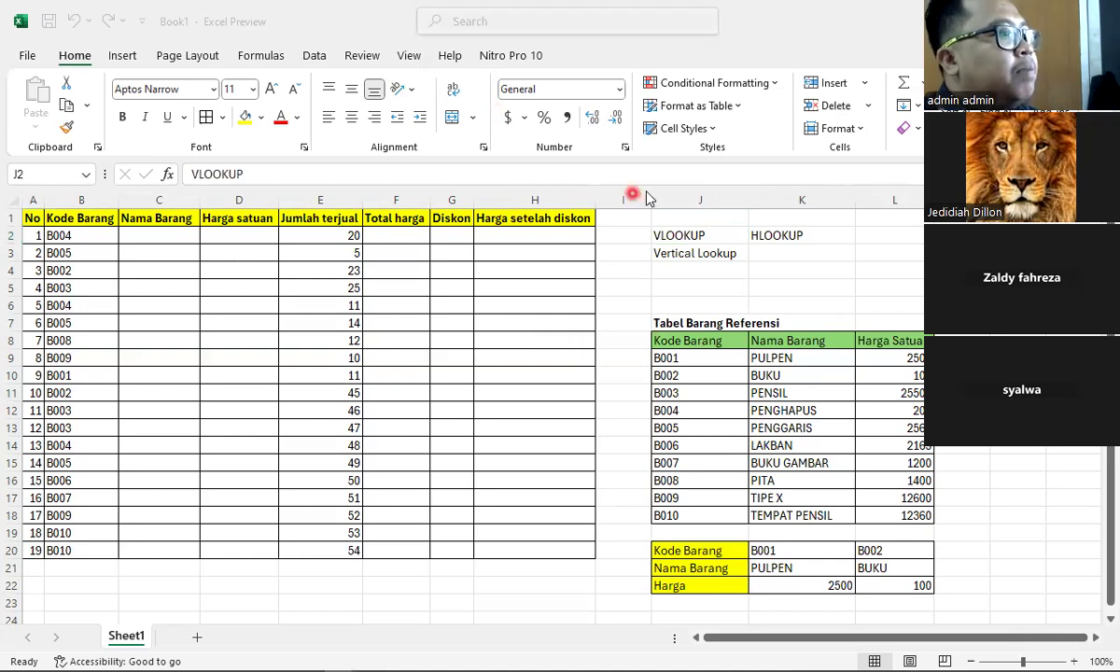
pyautogui.click(181, 235)
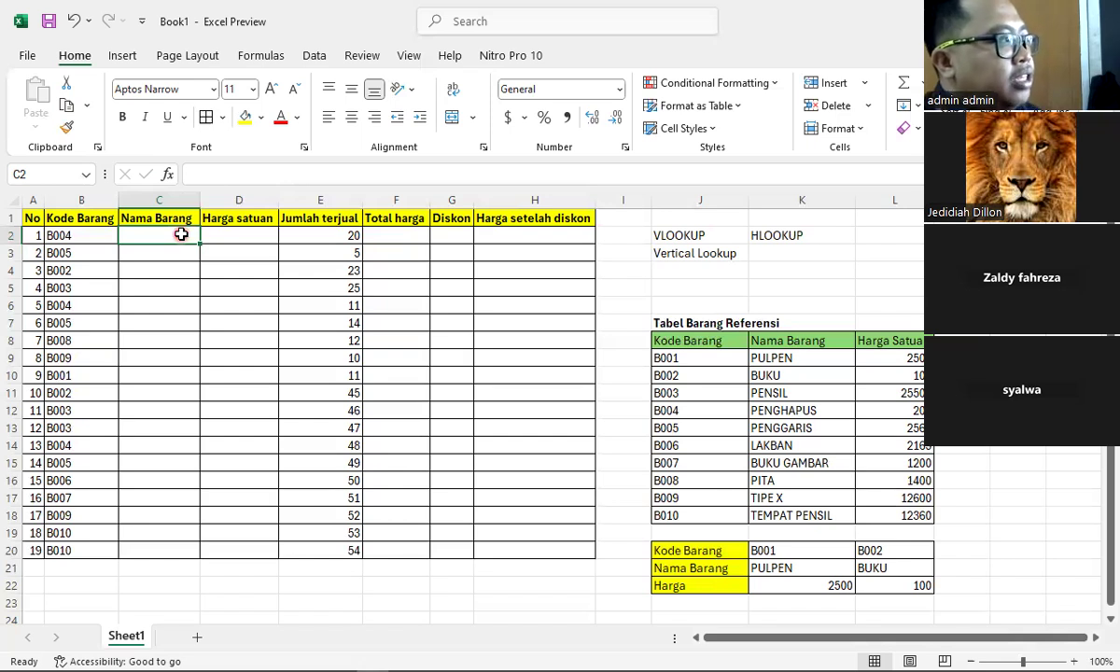
pyautogui.write('=')
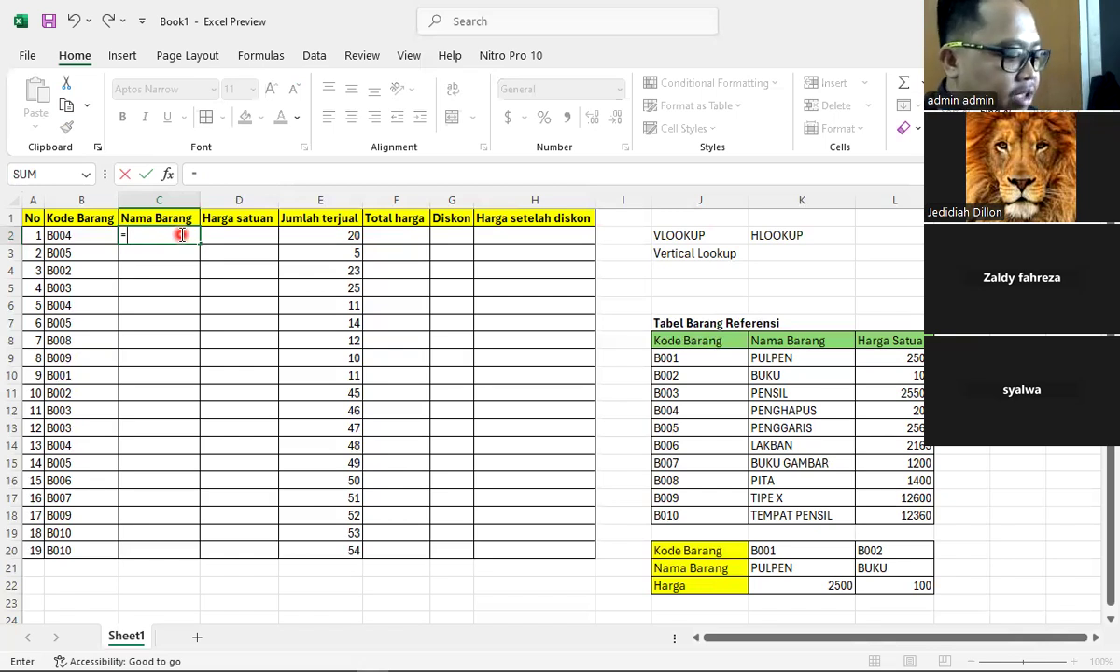
pyautogui.write('VLOOKUP(')
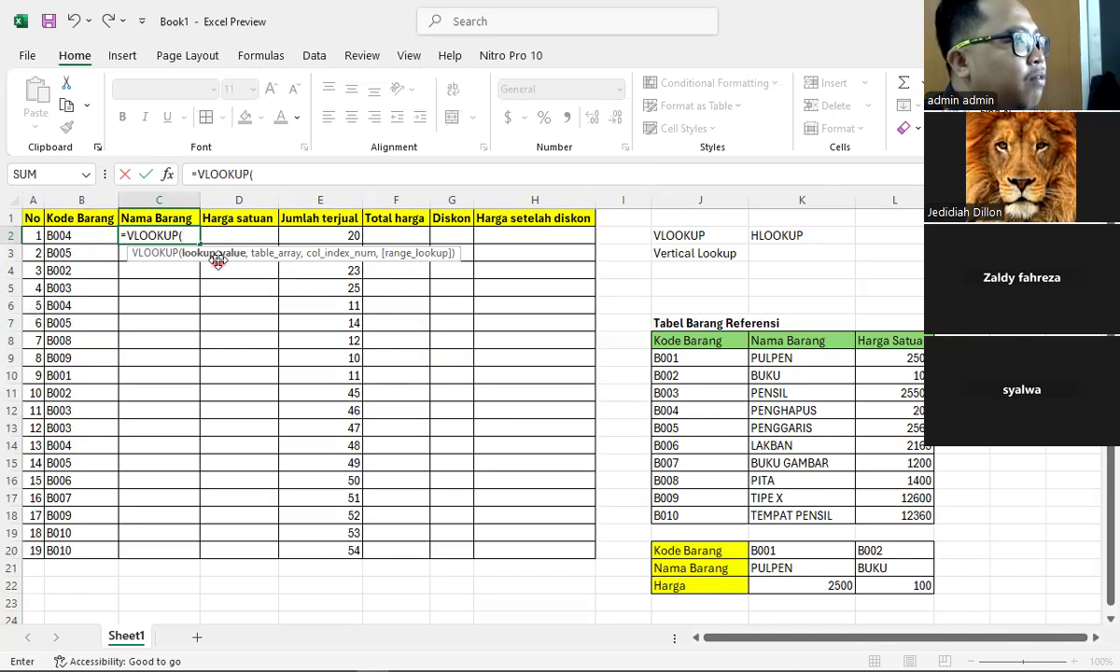
pyautogui.click(84, 235)
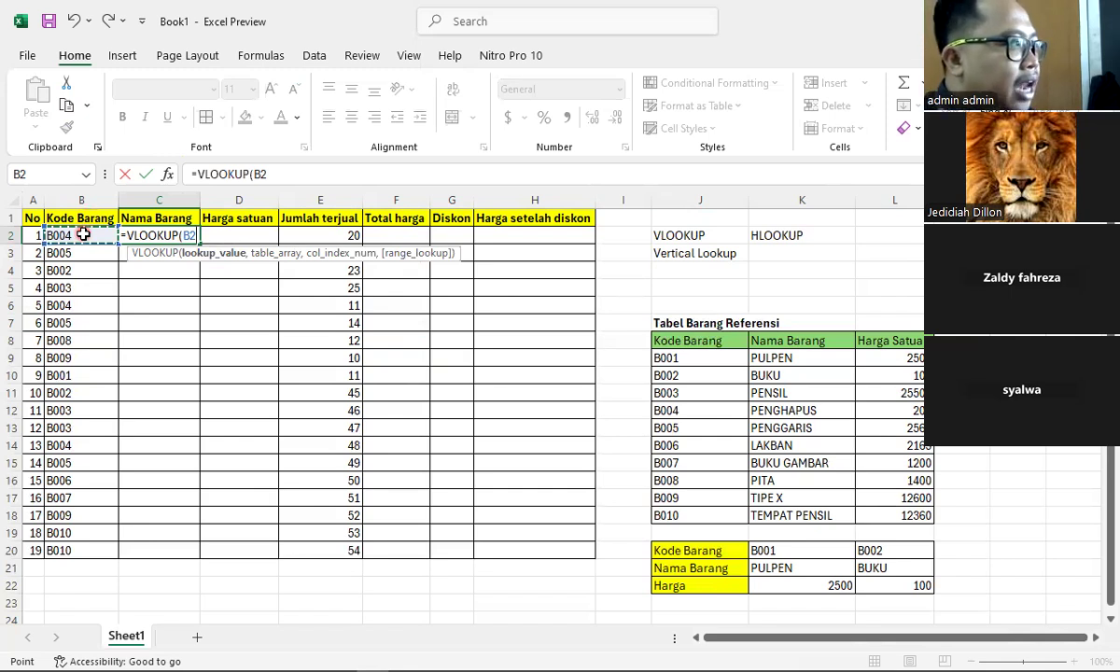
pyautogui.write(';')
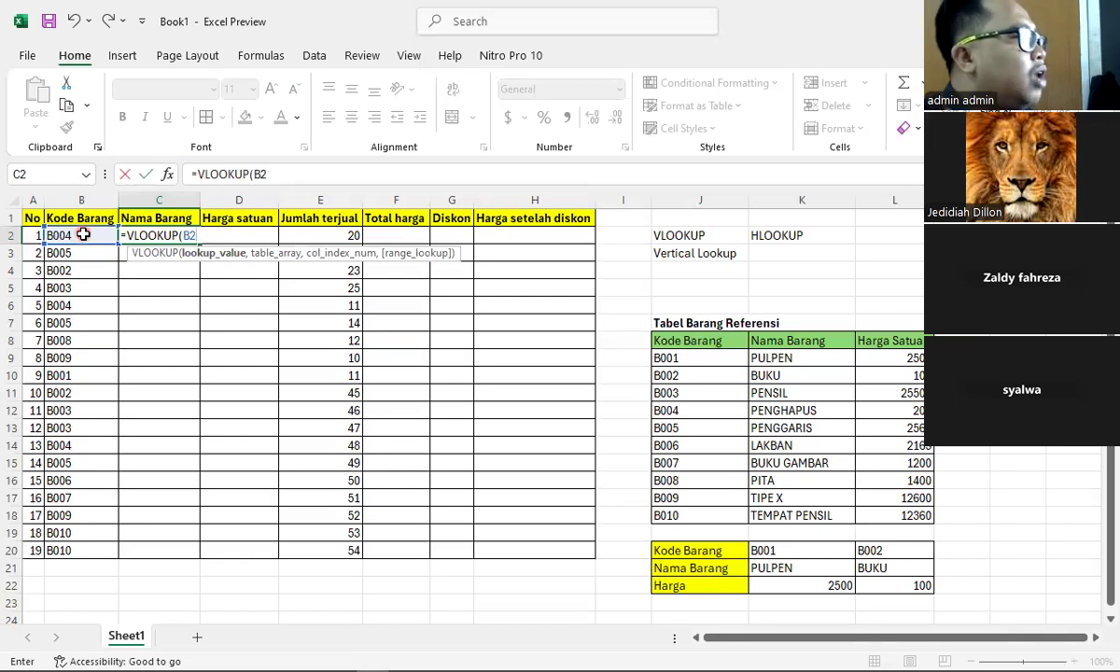
pyautogui.write(',')
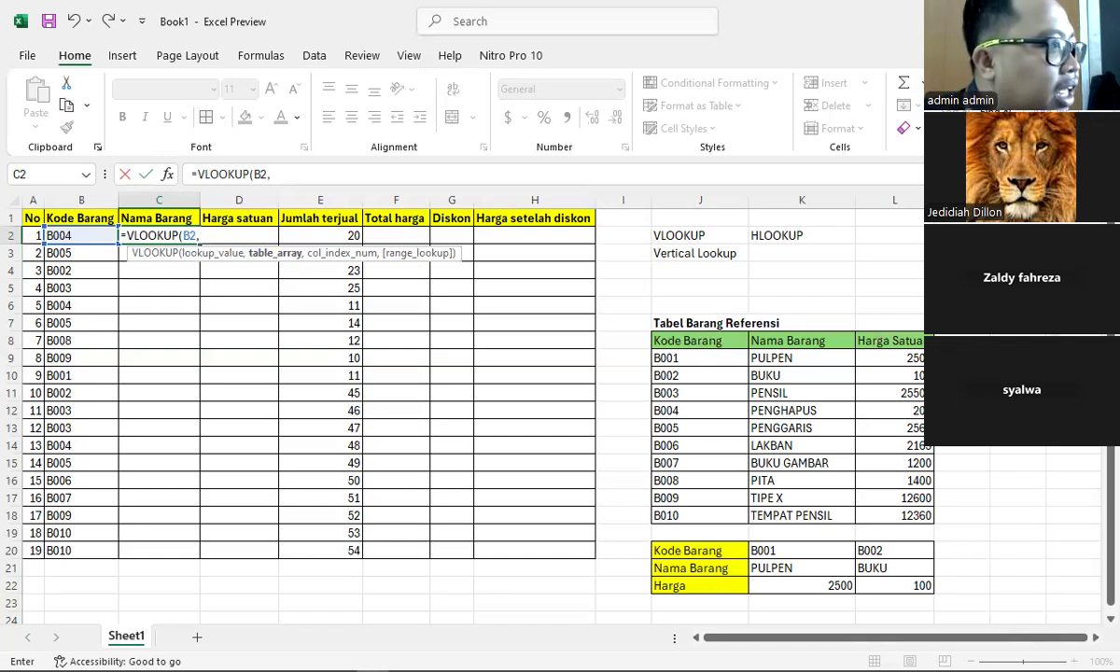
# Set the C2 formula's table array to the reference table J8:L18 and its column index to 2.
pyautogui.moveTo(680, 344); pyautogui.dragTo(902, 507)
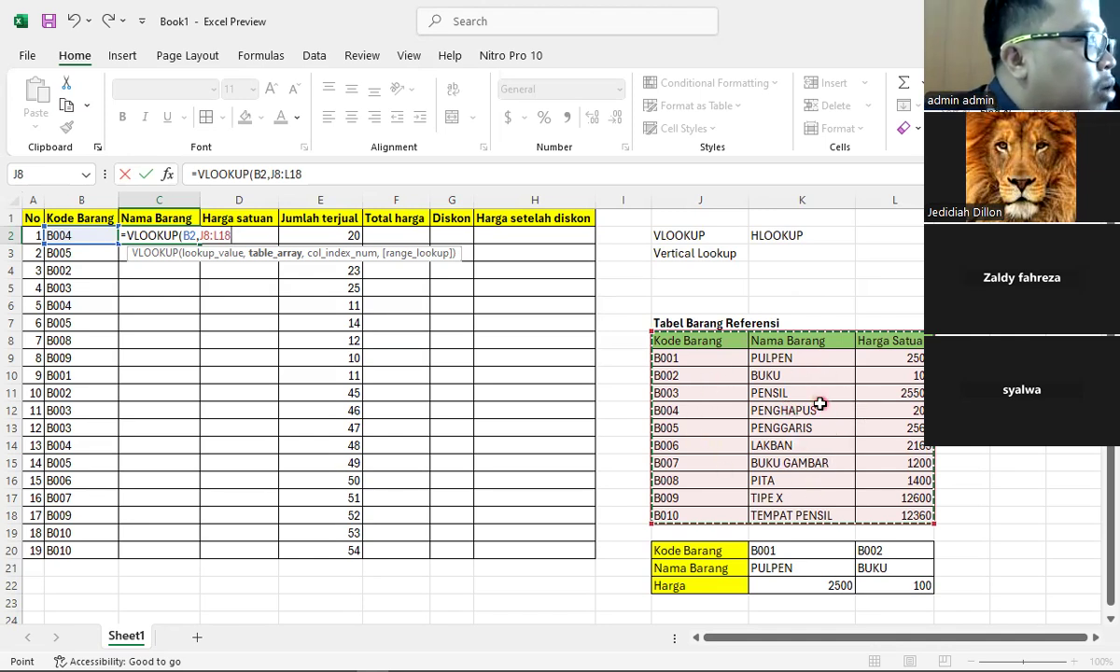
pyautogui.write(',')
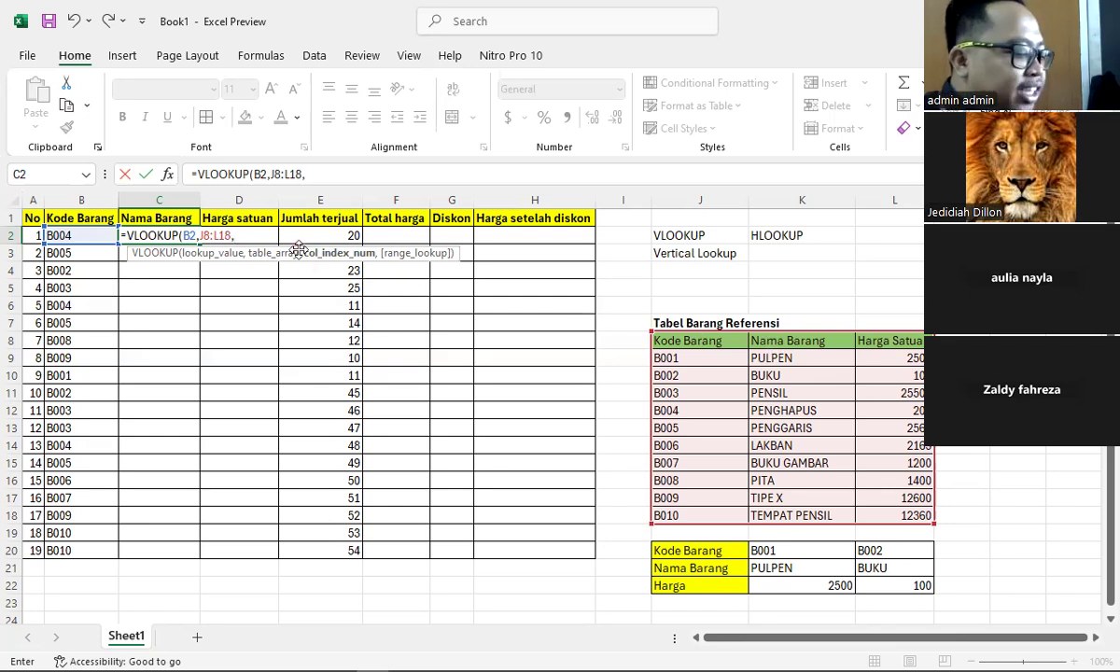
pyautogui.write('2')
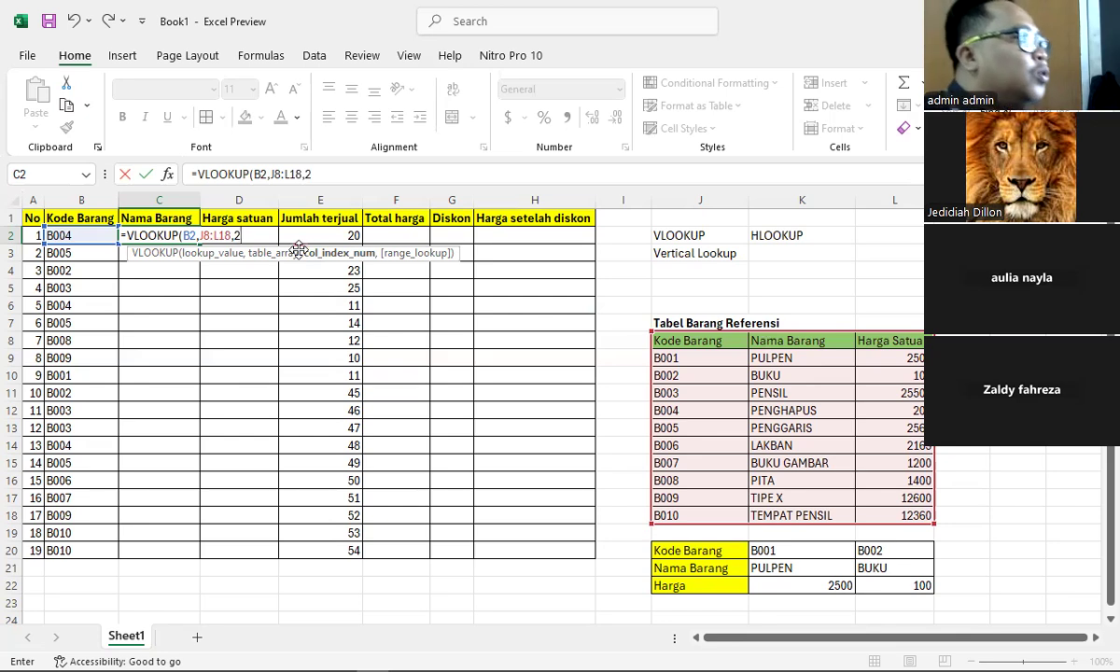
pyautogui.write(',')
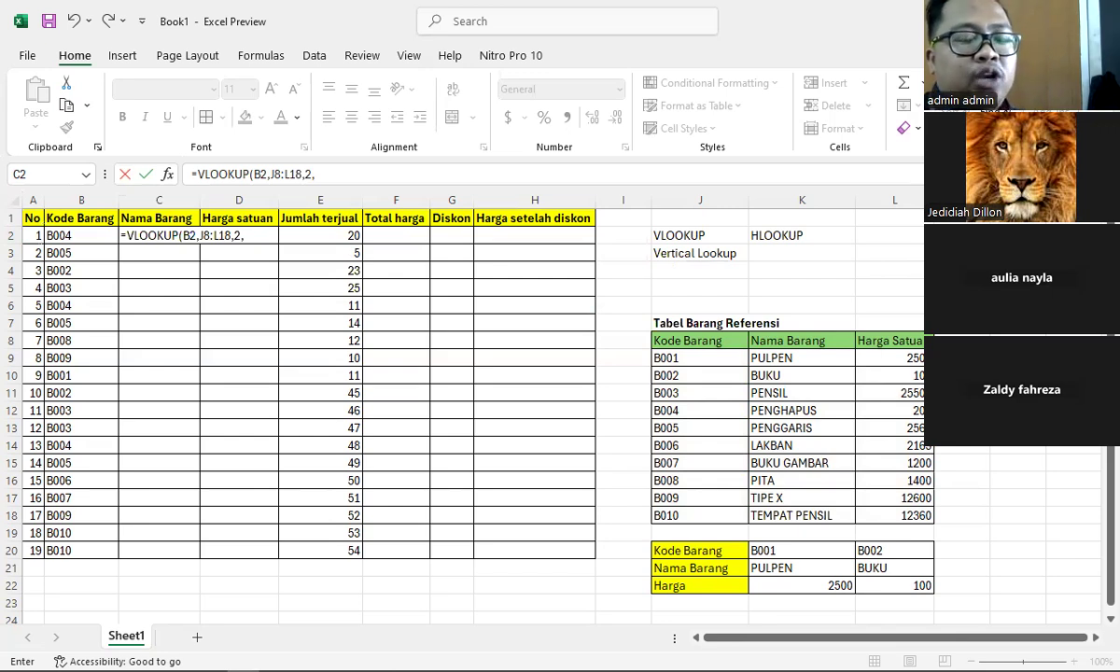
# Complete the VLOOKUP formula in C2 with FALSE as the range lookup for an exact match.
pyautogui.click(418, 175)
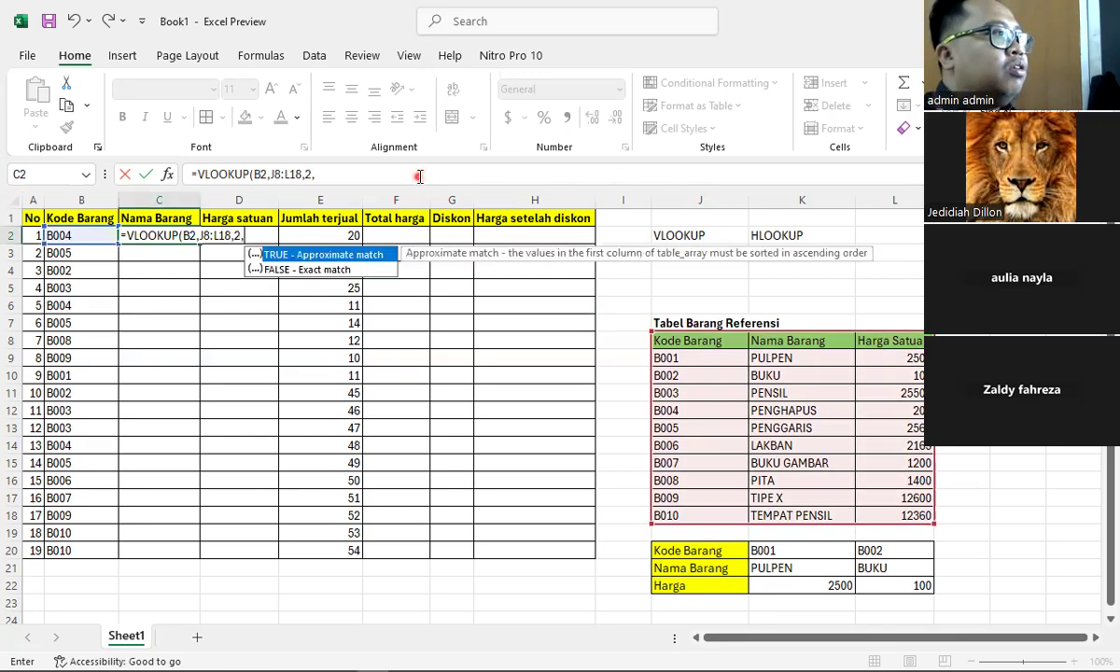
pyautogui.click(365, 175)
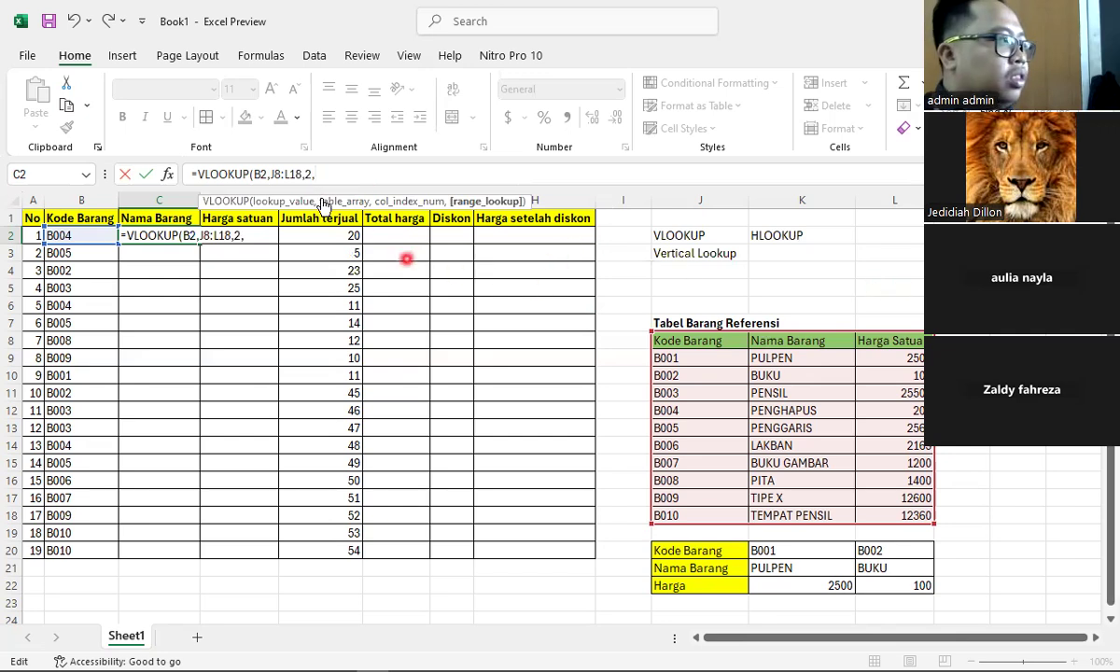
pyautogui.write('FA')
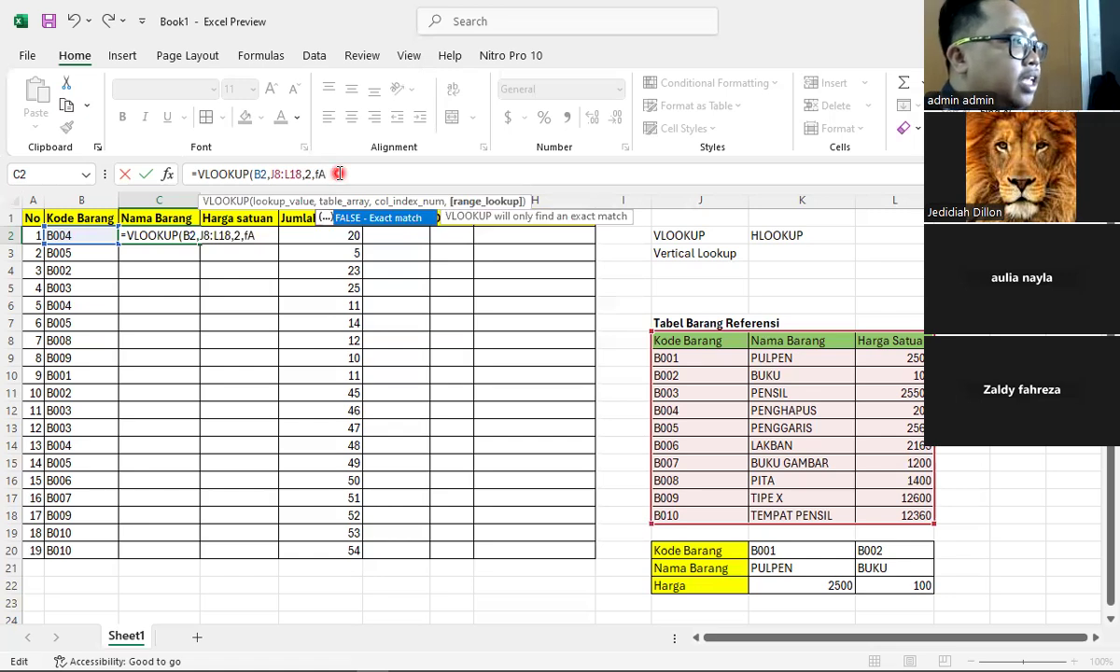
pyautogui.press('BackSpace')
pyautogui.press('BackSpace')
pyautogui.write('FA')
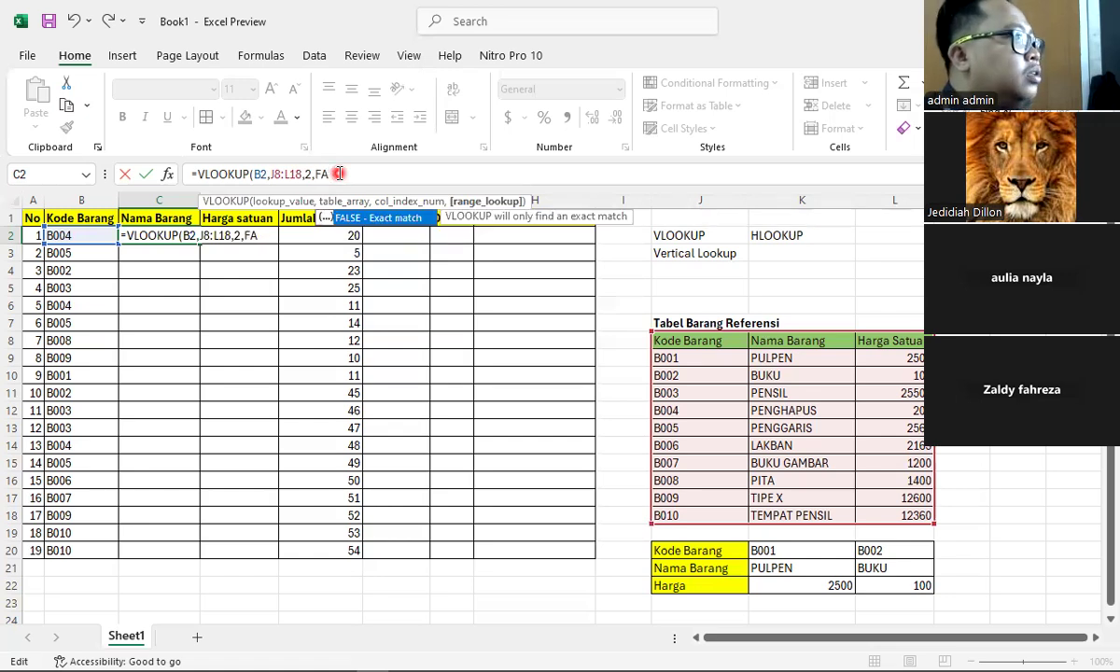
pyautogui.write('LSE)')
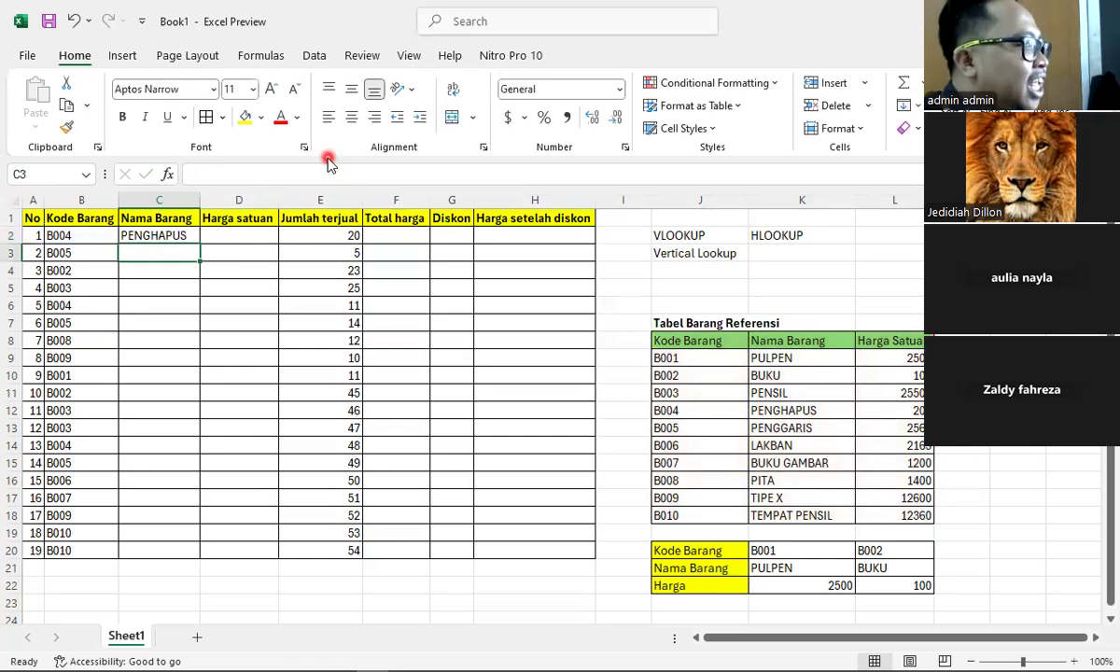
# Compare the code and item name in B2 and C2 with the B004 row of the reference table.
pyautogui.click(62, 235)
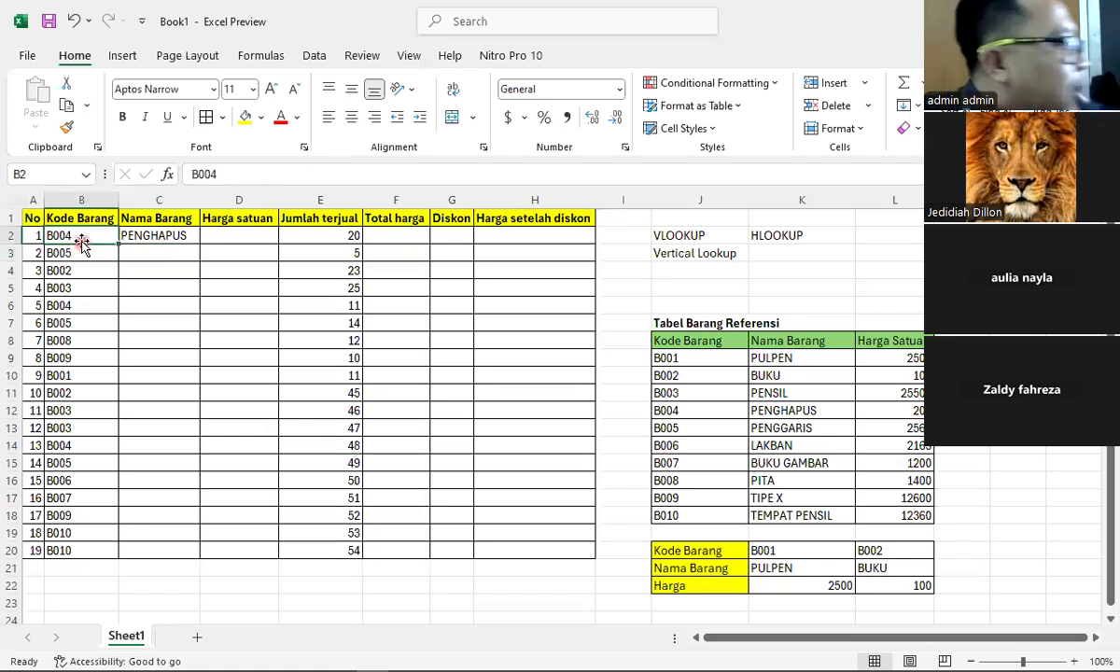
pyautogui.click(187, 235)
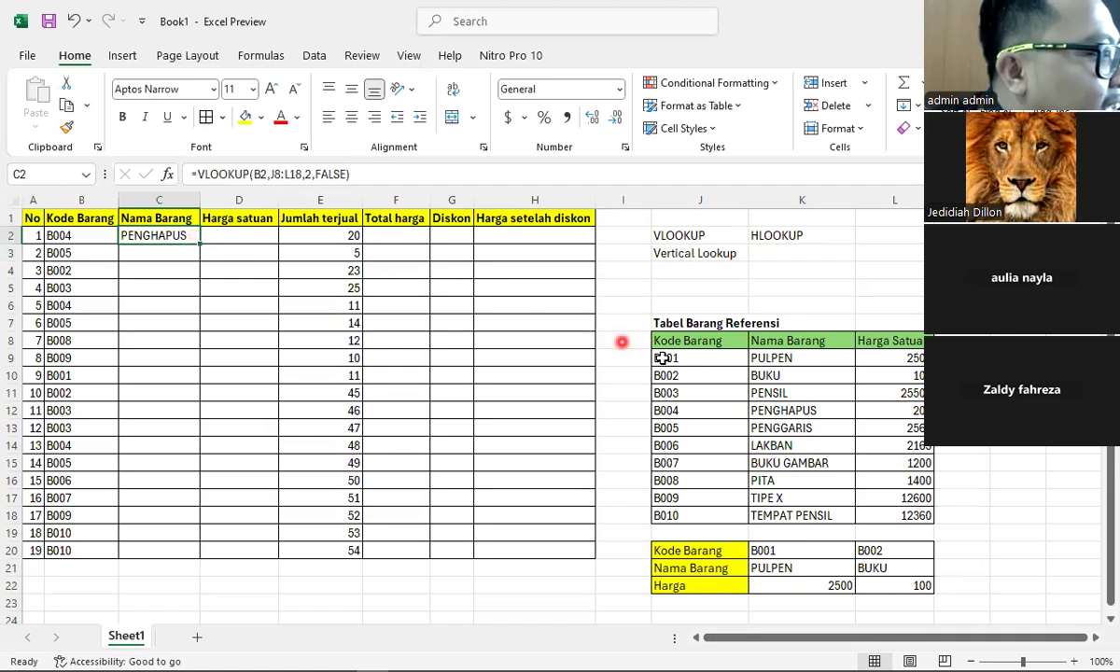
pyautogui.click(727, 409)
pyautogui.moveTo(720, 406); pyautogui.dragTo(771, 408)
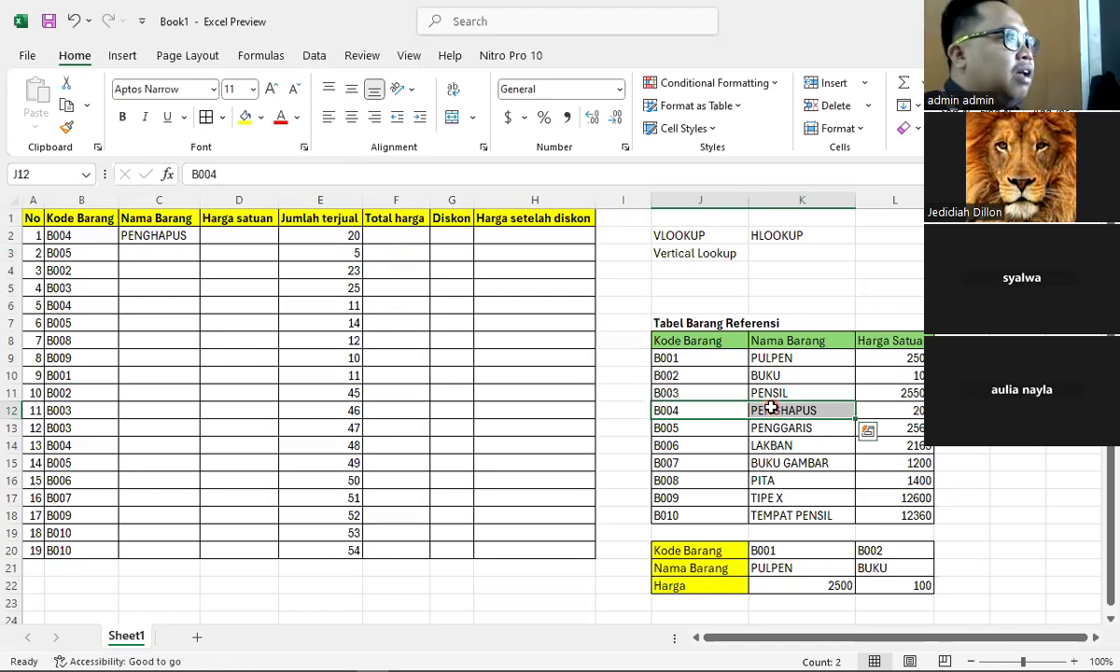
pyautogui.click(174, 255)
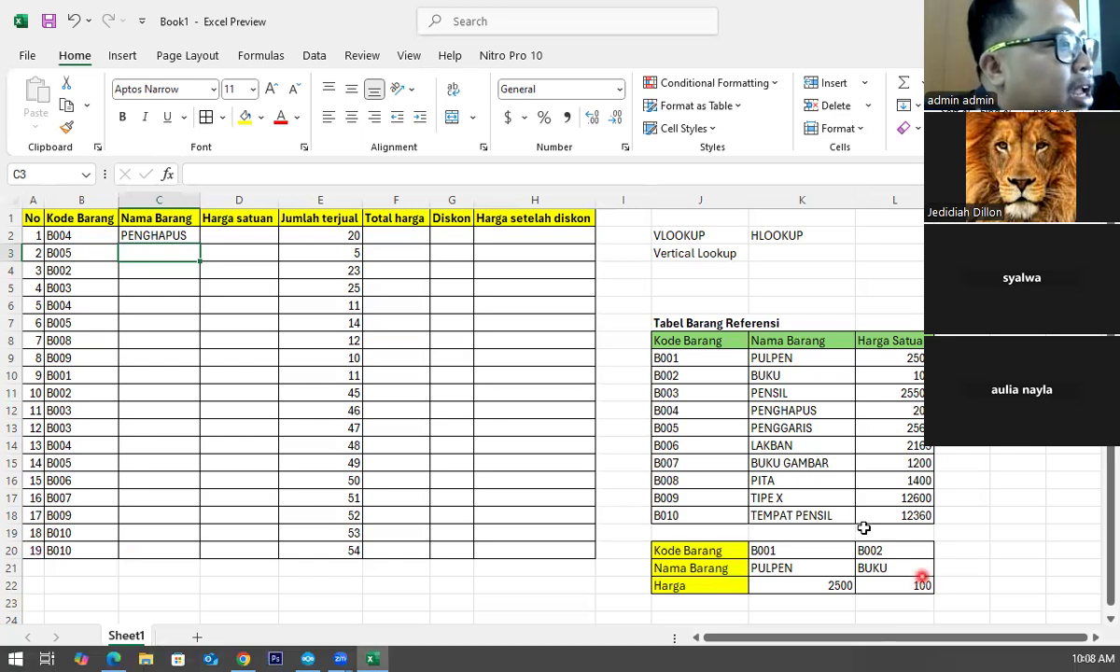
pyautogui.click(688, 515)
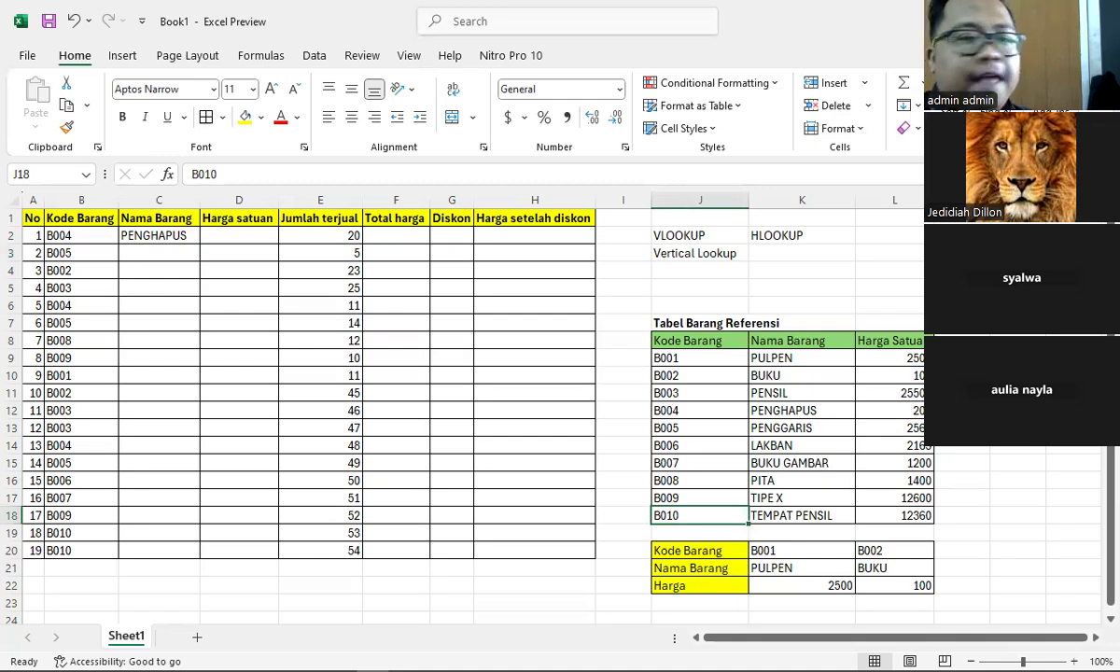
# Start a VLOOKUP formula in C3 with the item code in B3 as the lookup value.
pyautogui.click(151, 246)
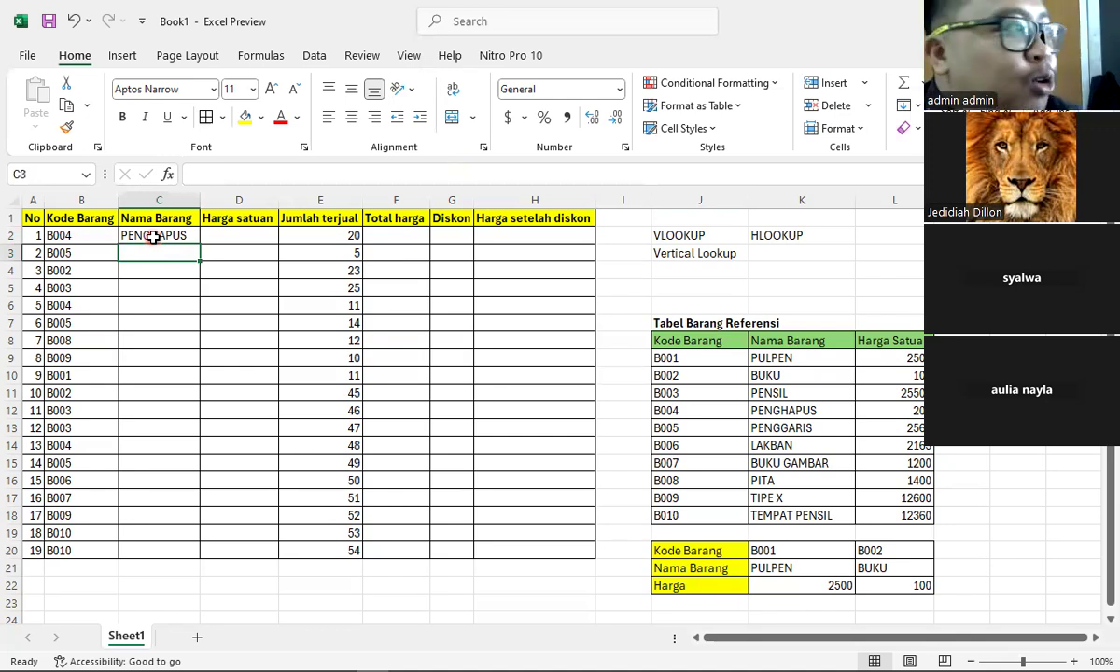
pyautogui.write('=')
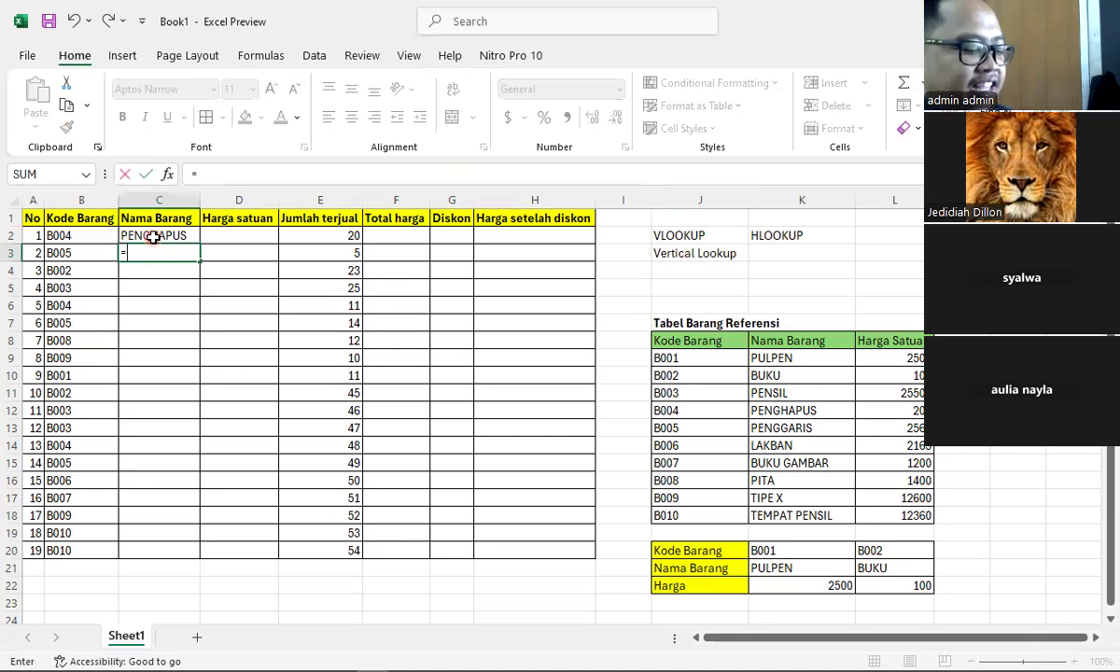
pyautogui.write('VLO')
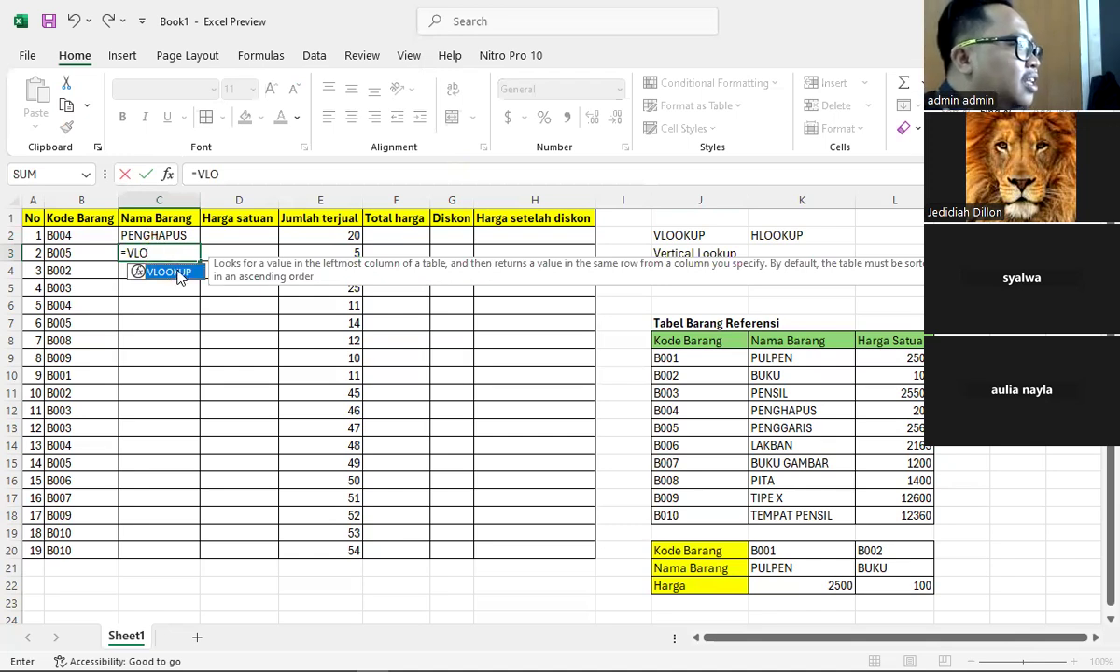
pyautogui.doubleClick(178, 275)
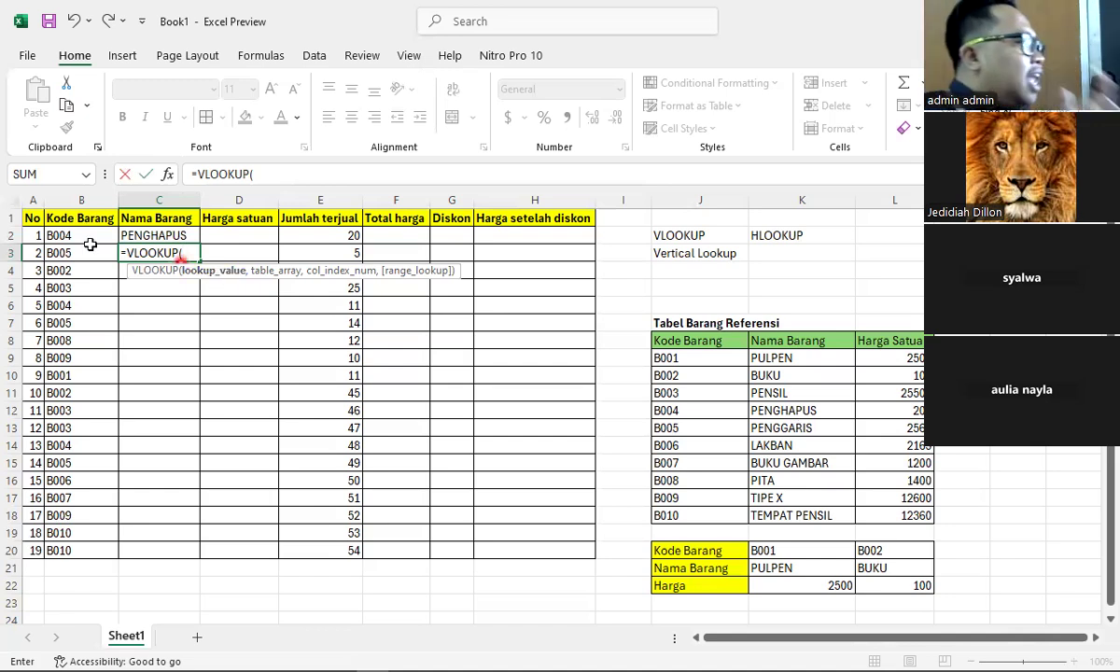
pyautogui.click(60, 254)
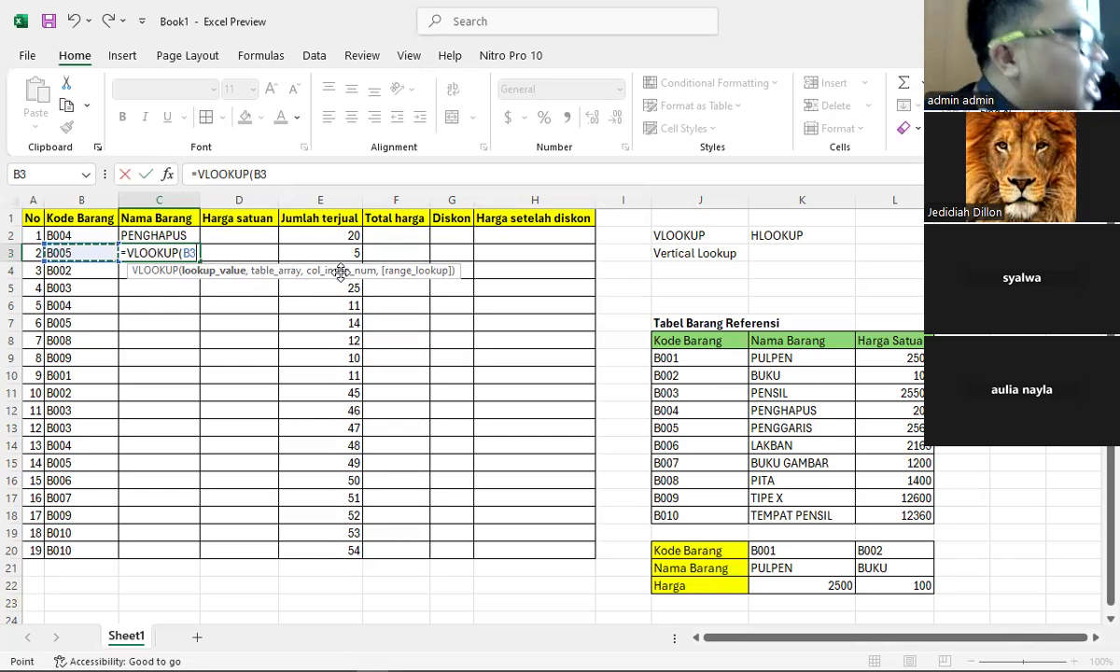
pyautogui.write(',')
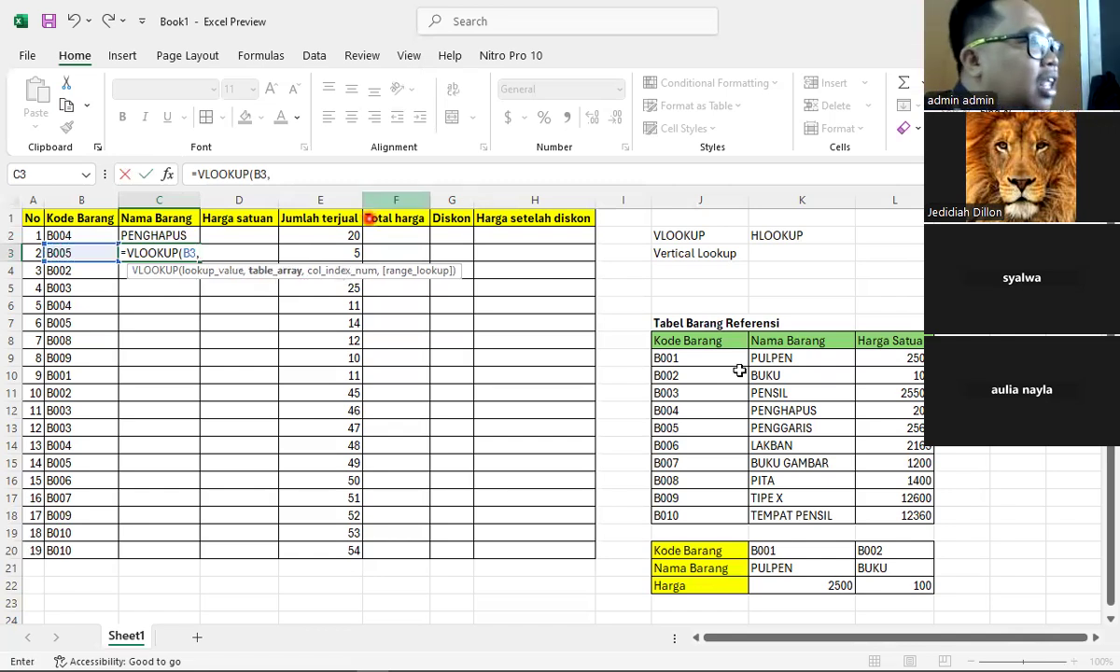
# Complete the C3 formula with table array J8:L18, column index 2 and FALSE for an exact match.
pyautogui.moveTo(657, 340); pyautogui.dragTo(919, 508)
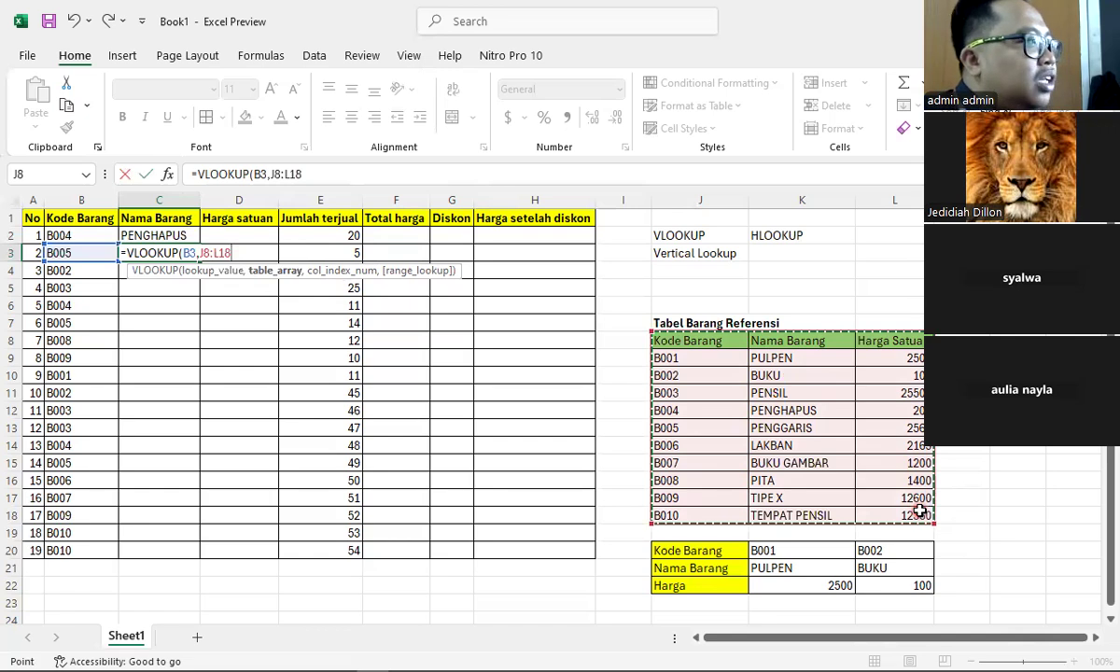
pyautogui.write(',')
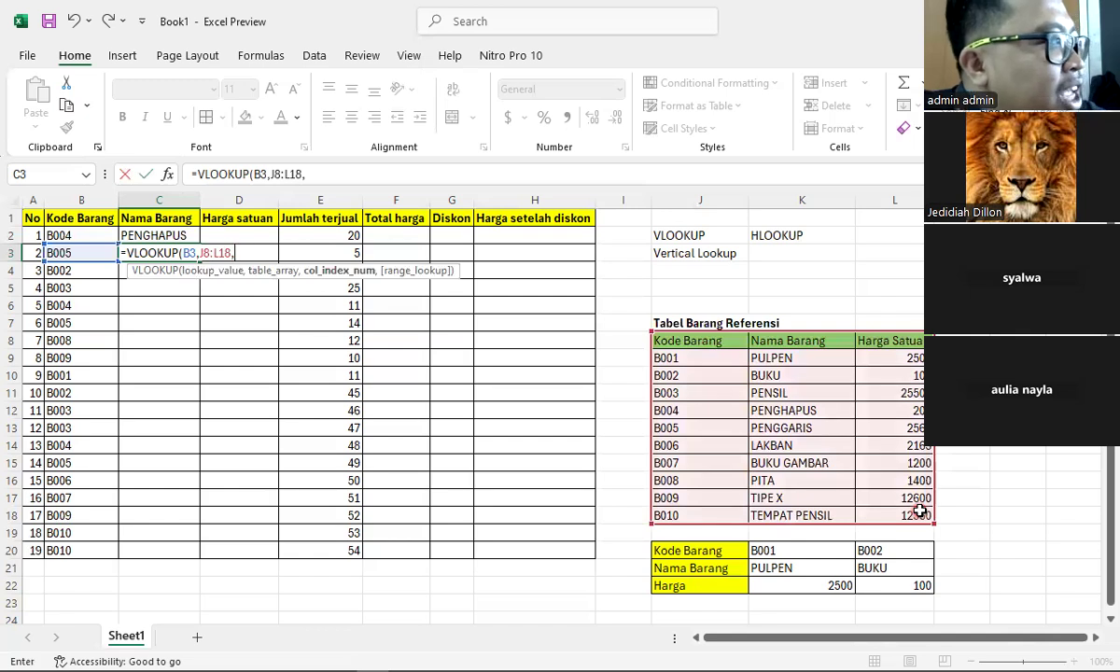
pyautogui.write('2')
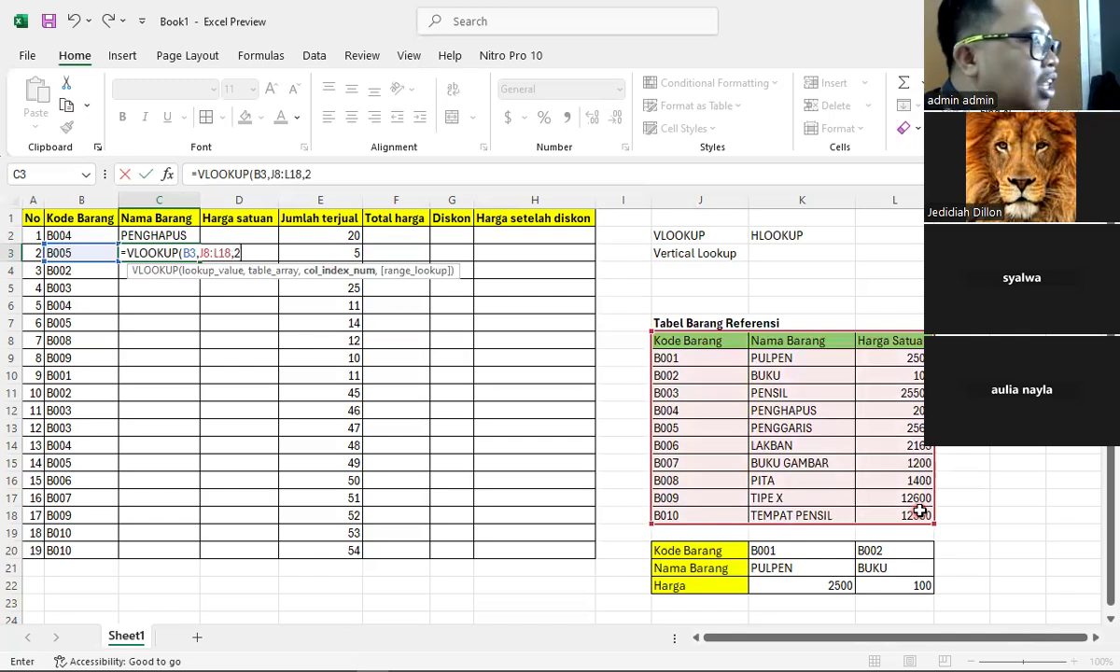
pyautogui.write(',')
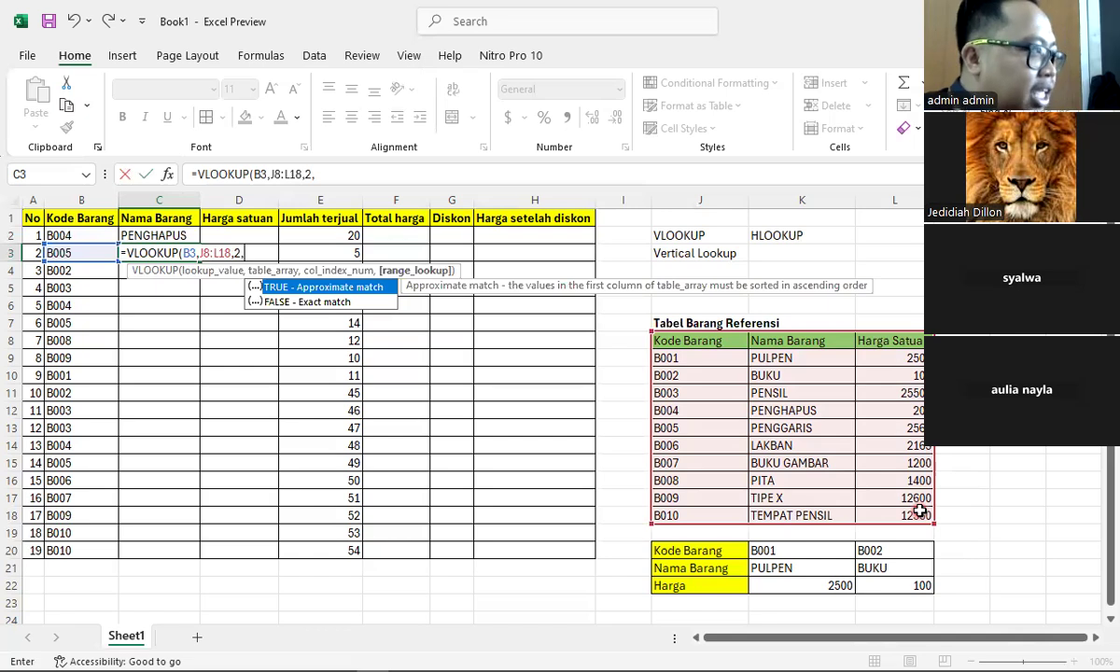
pyautogui.write('FALSE)')
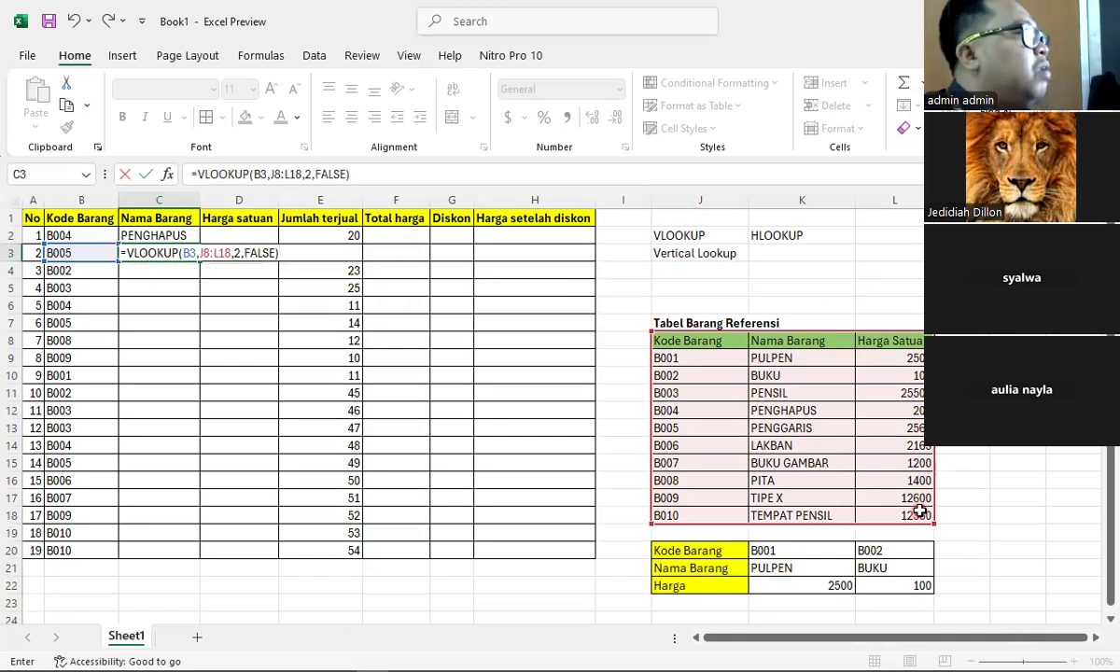
pyautogui.press('Return')
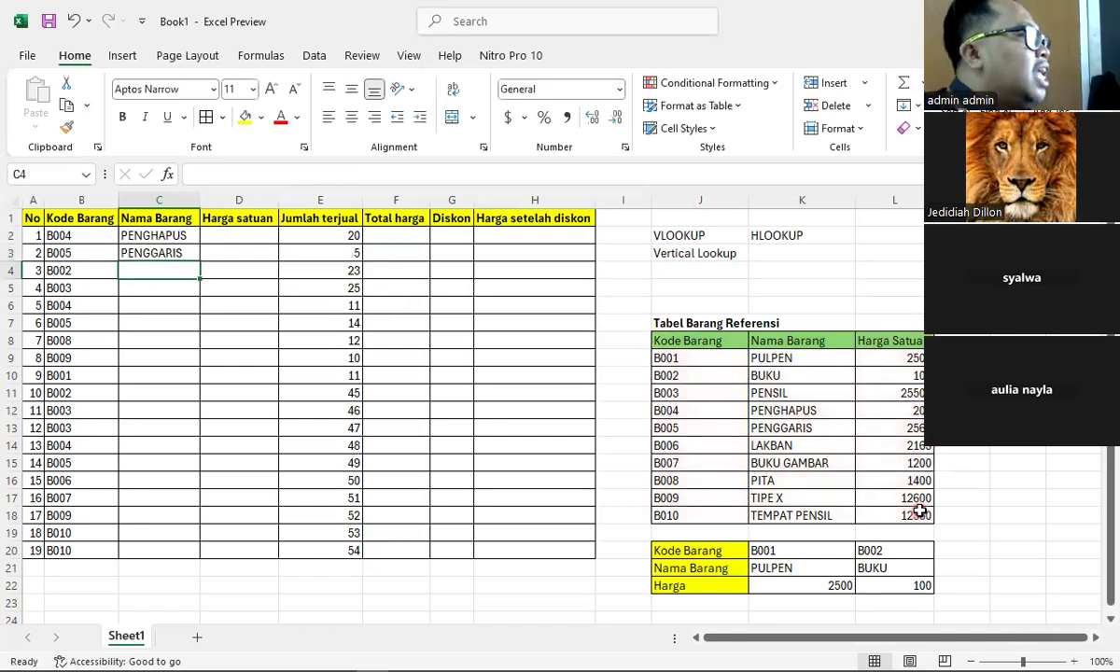
# Fill the VLOOKUP formula from C3 down the Nama Barang column to C20.
pyautogui.click(173, 253)
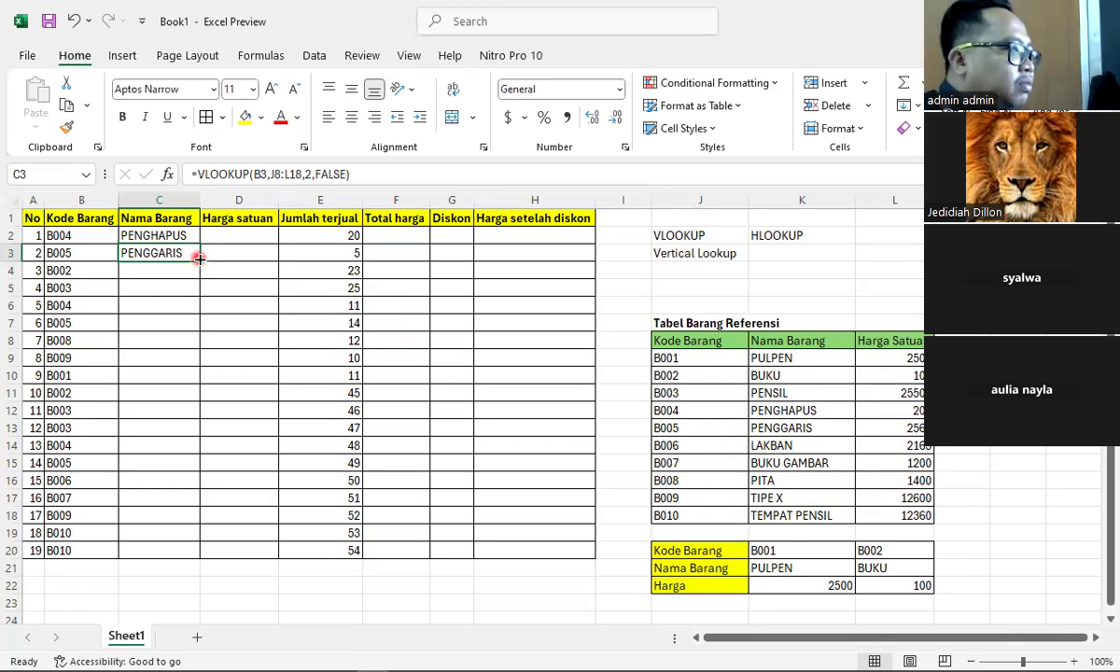
pyautogui.moveTo(198, 258); pyautogui.dragTo(180, 551)
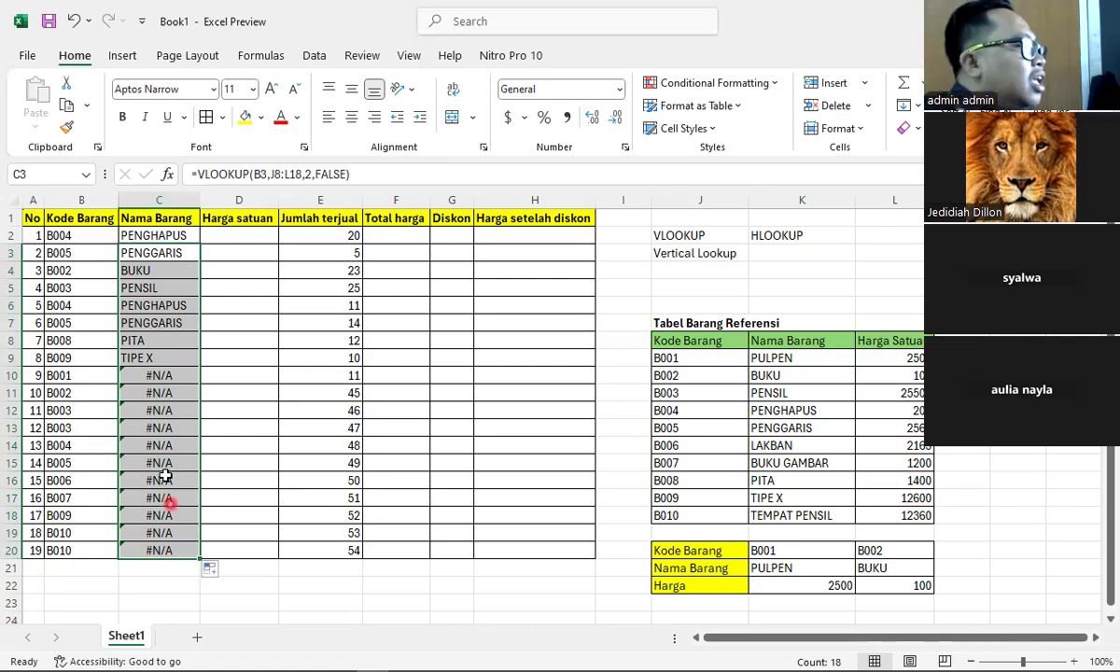
# Inspect the VLOOKUP formulas in the #N/A cells and check C10's table array against the reference table.
pyautogui.click(160, 376)
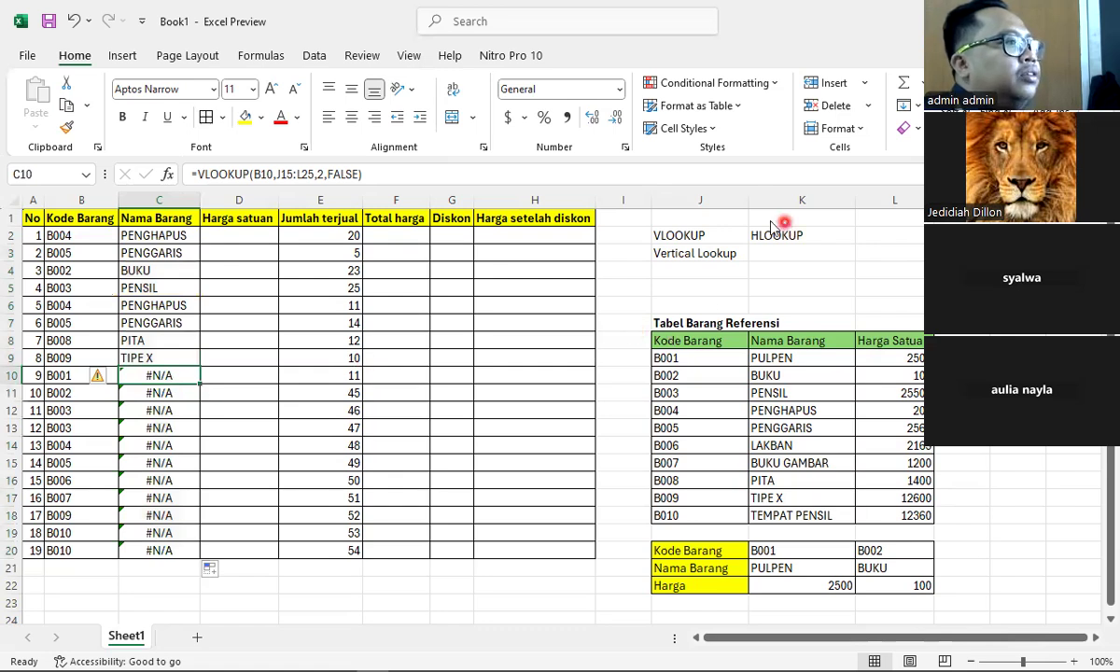
pyautogui.click(164, 428)
pyautogui.click(163, 410)
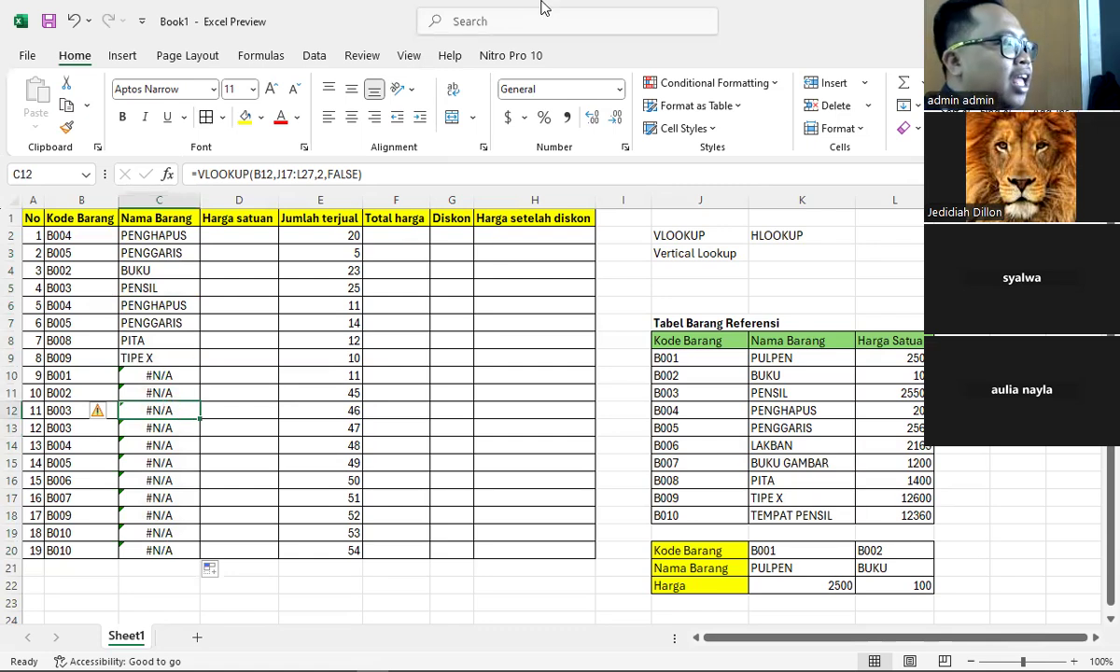
pyautogui.click(170, 372)
pyautogui.doubleClick(168, 373)
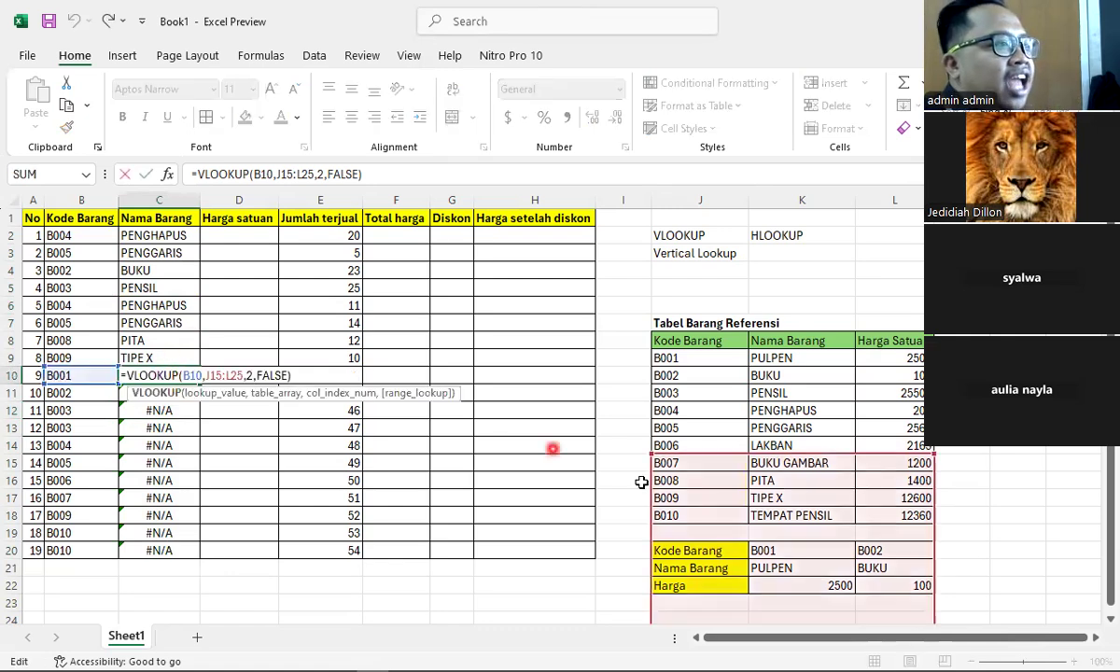
pyautogui.scroll(-1, 718, 479)
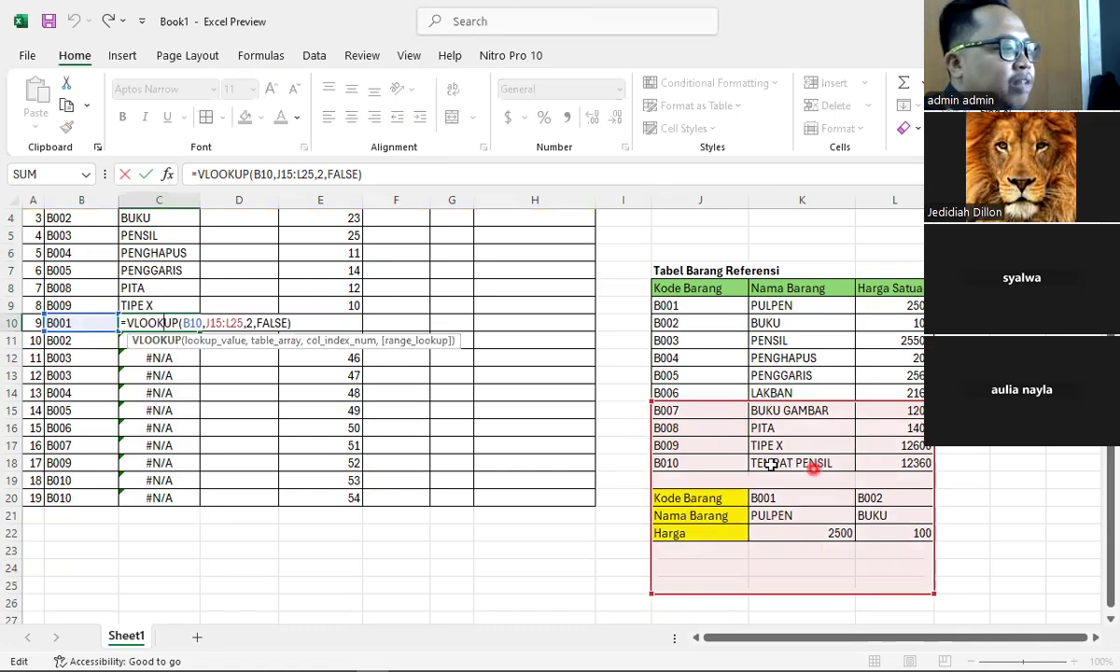
# Compare the table arrays highlighted by the VLOOKUP formulas in C7, C2 and C4.
pyautogui.click(152, 270)
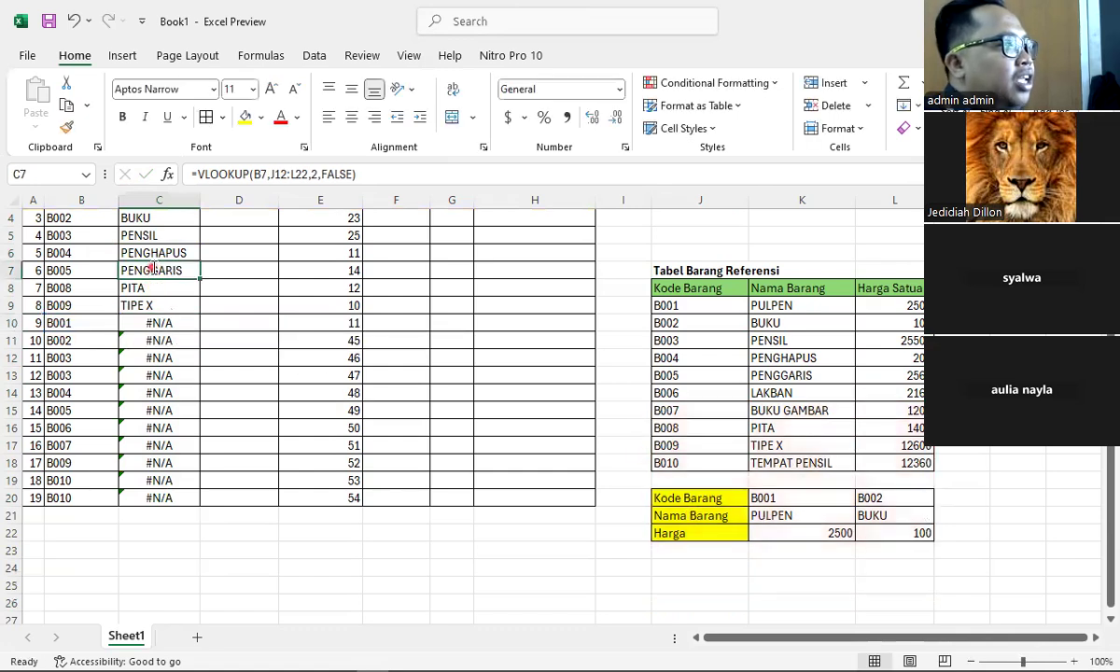
pyautogui.doubleClick(151, 269)
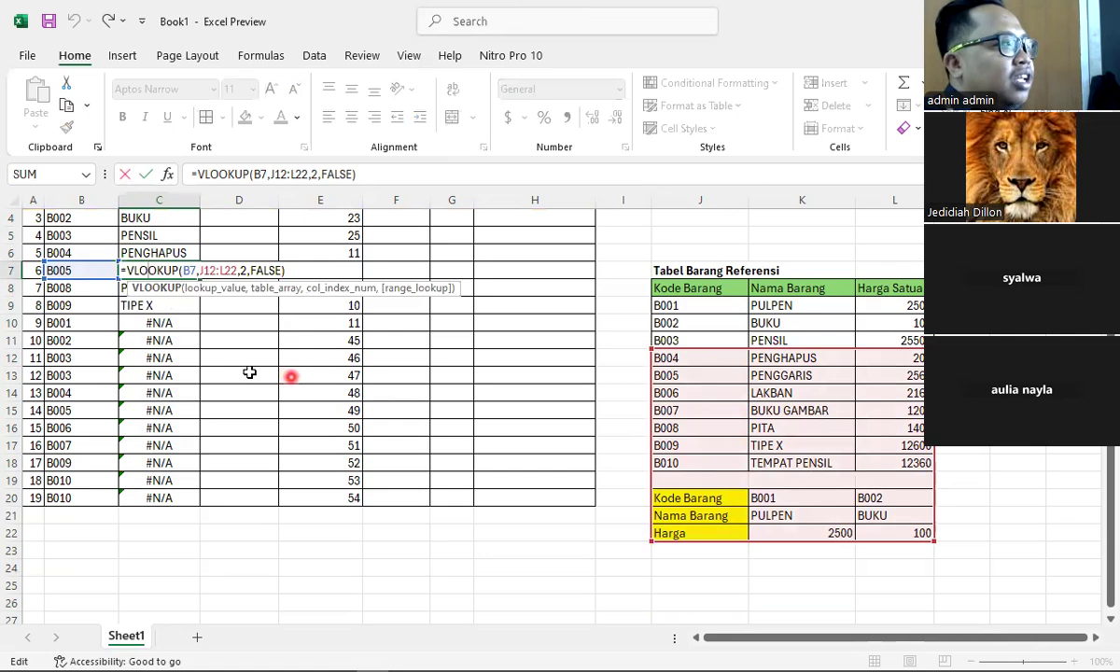
pyautogui.scroll(1, 82, 354)
pyautogui.click(161, 235)
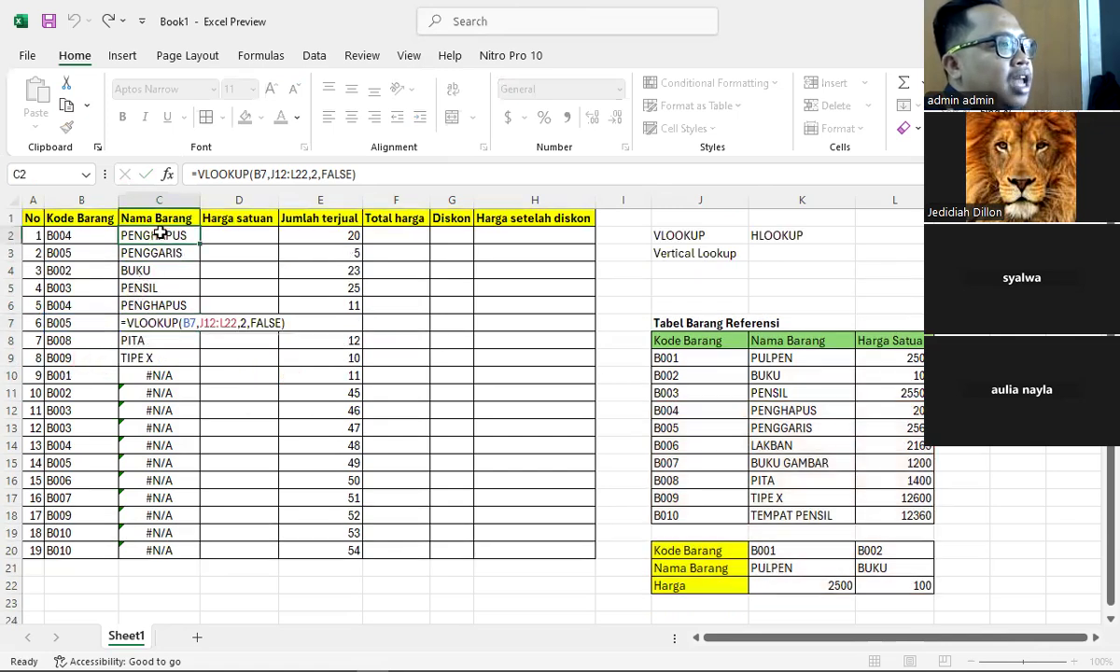
pyautogui.doubleClick(160, 235)
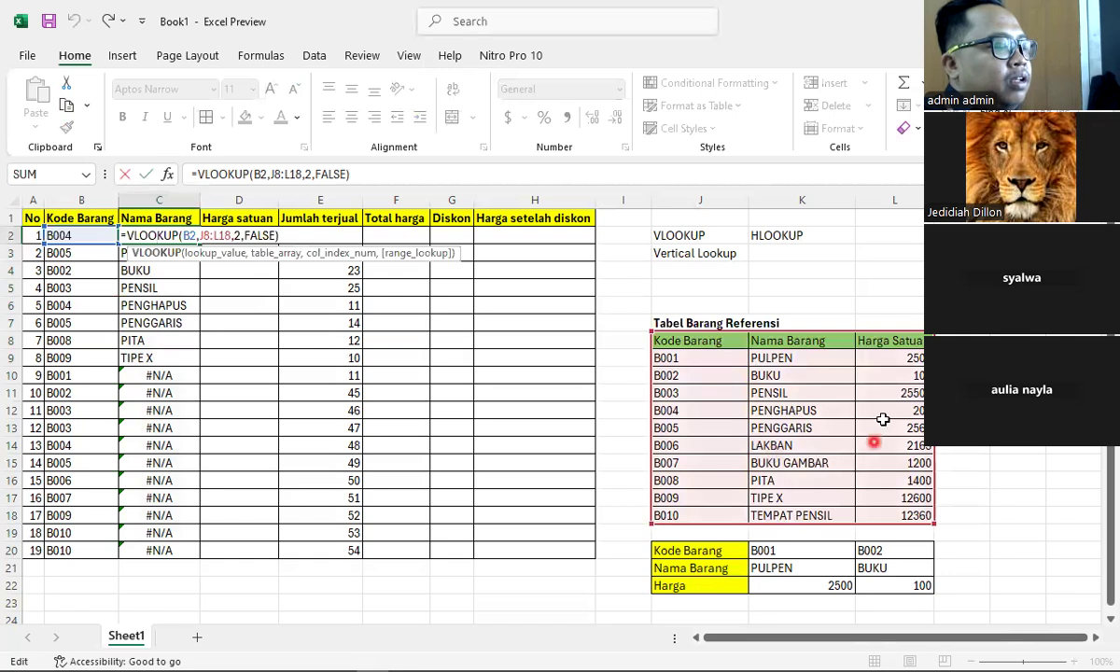
pyautogui.click(138, 268)
pyautogui.doubleClick(143, 271)
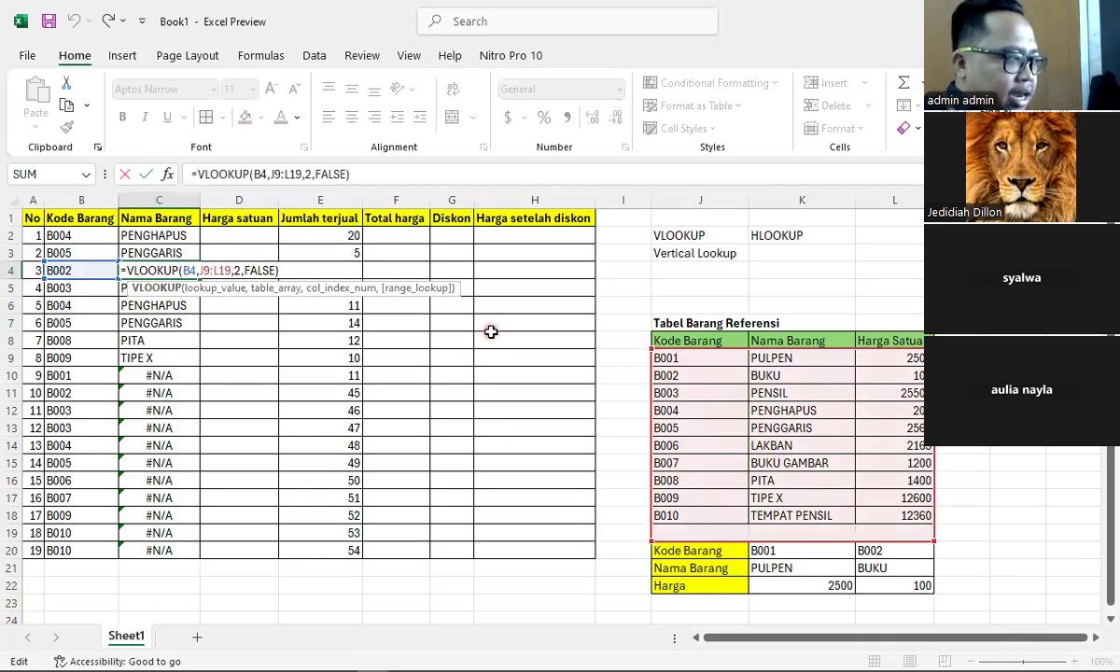
# Examine which cells the table array of the last VLOOKUP formula in C20 covers.
pyautogui.click(144, 376)
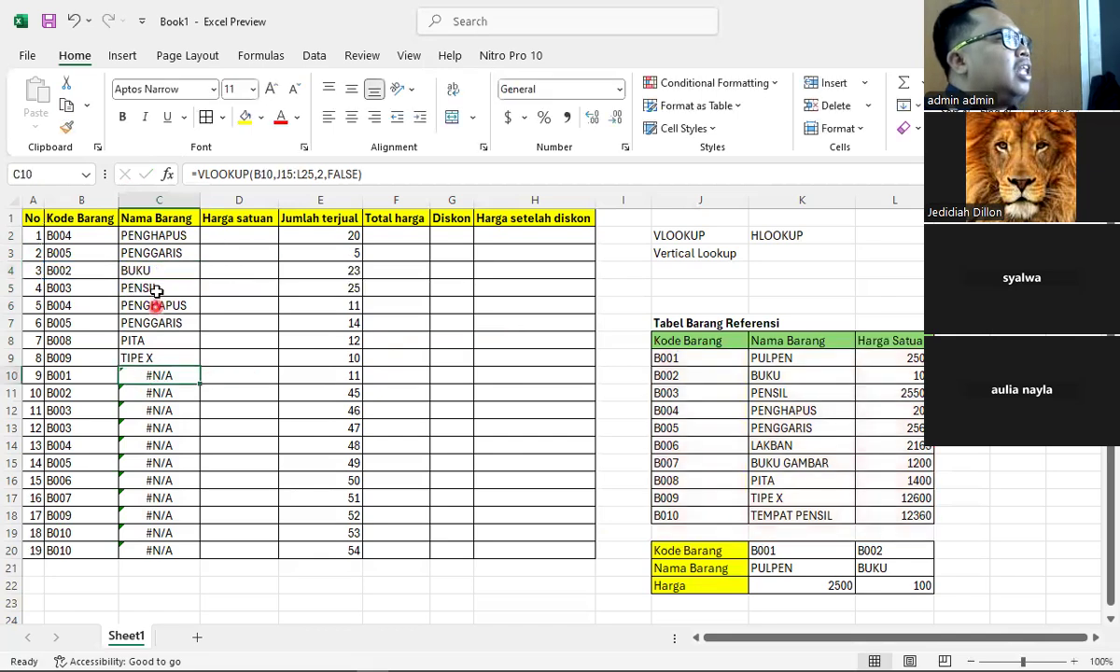
pyautogui.moveTo(155, 270); pyautogui.dragTo(159, 539)
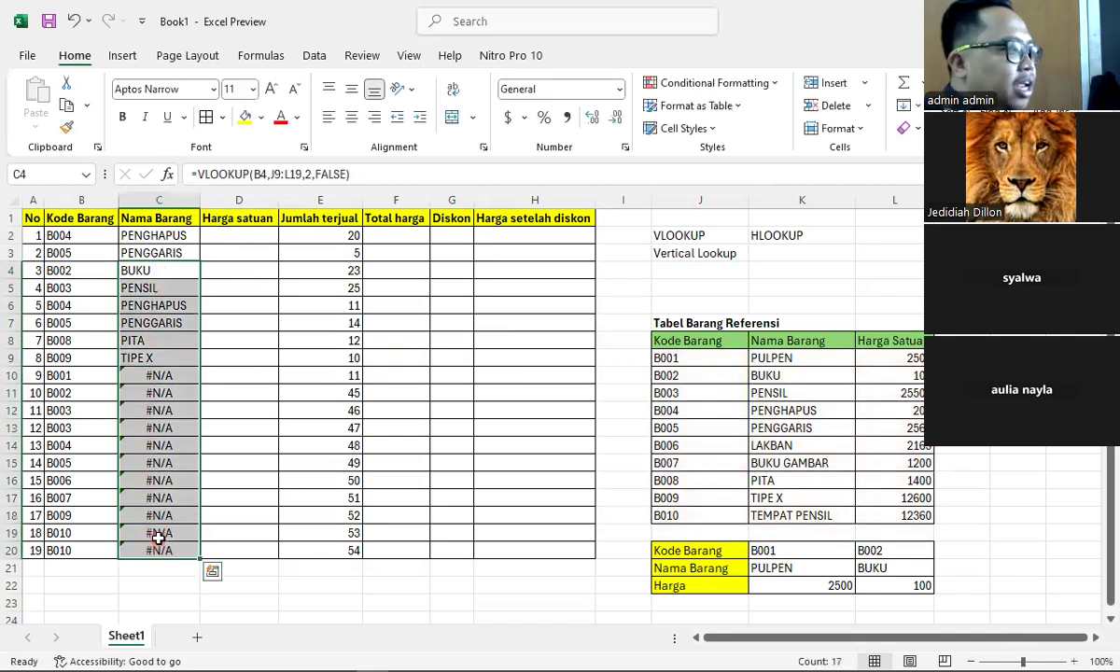
pyautogui.click(159, 549)
pyautogui.doubleClick(180, 549)
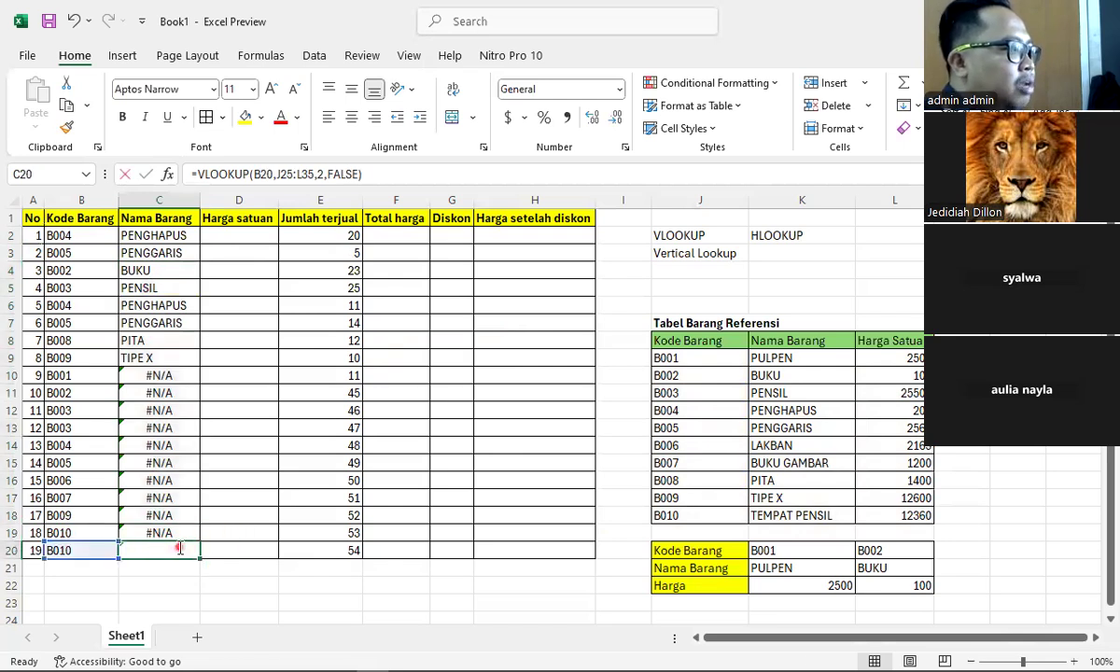
pyautogui.scroll(-4, 752, 415)
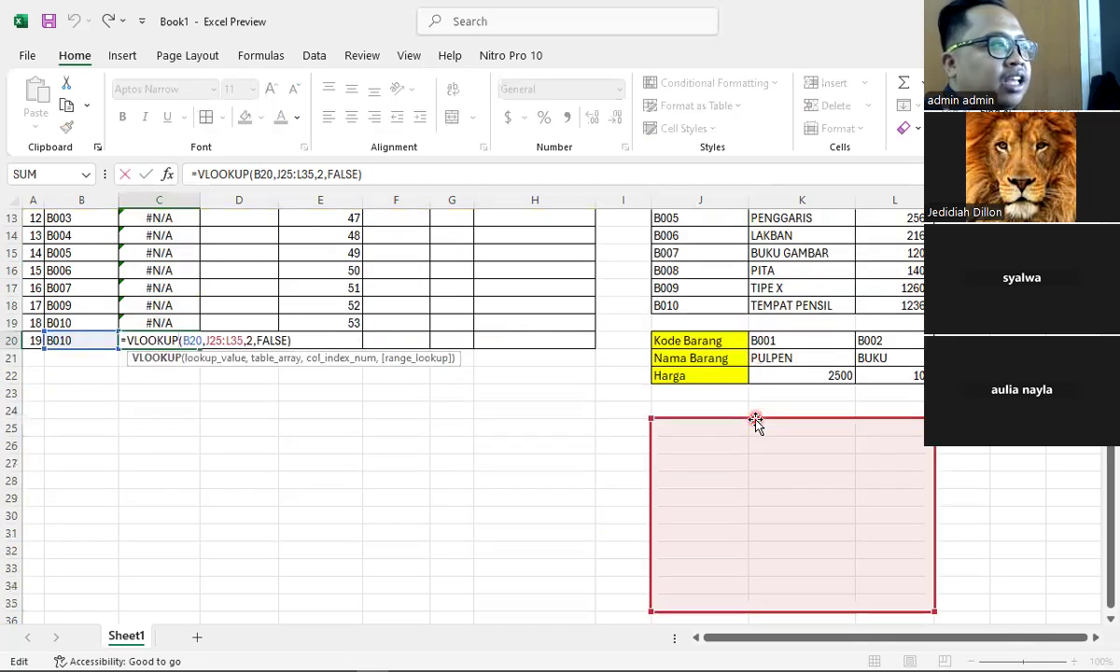
pyautogui.scroll(4, 756, 422)
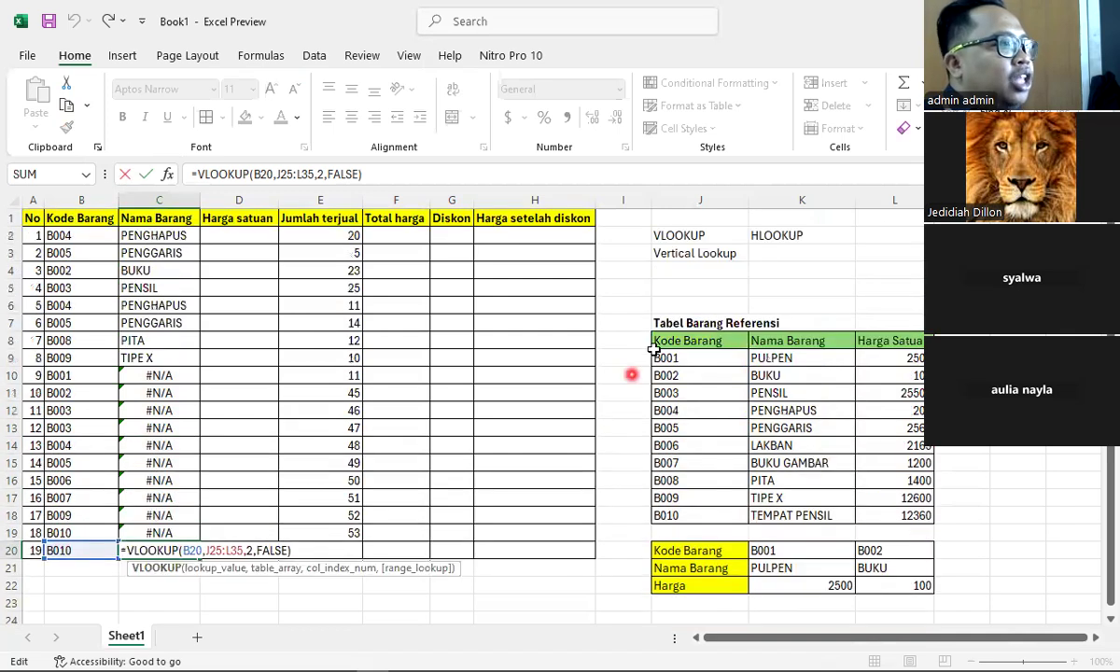
# Compare the full reference table J8:L18 with the table array used by the formula in C12.
pyautogui.moveTo(655, 343); pyautogui.dragTo(919, 516)
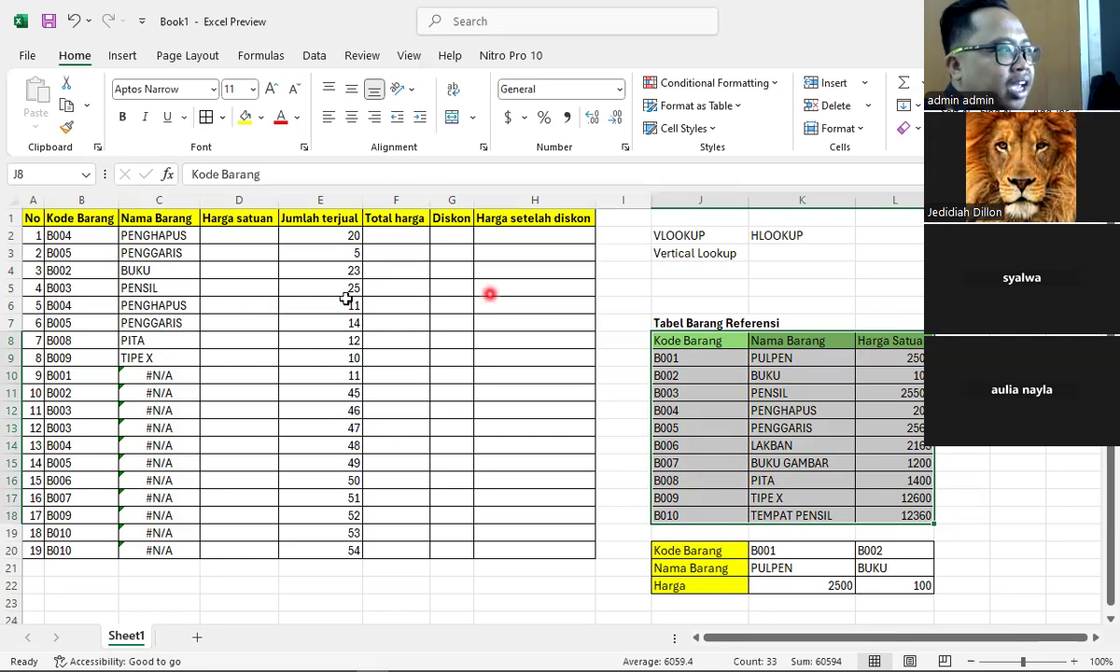
pyautogui.click(160, 287)
pyautogui.doubleClick(178, 411)
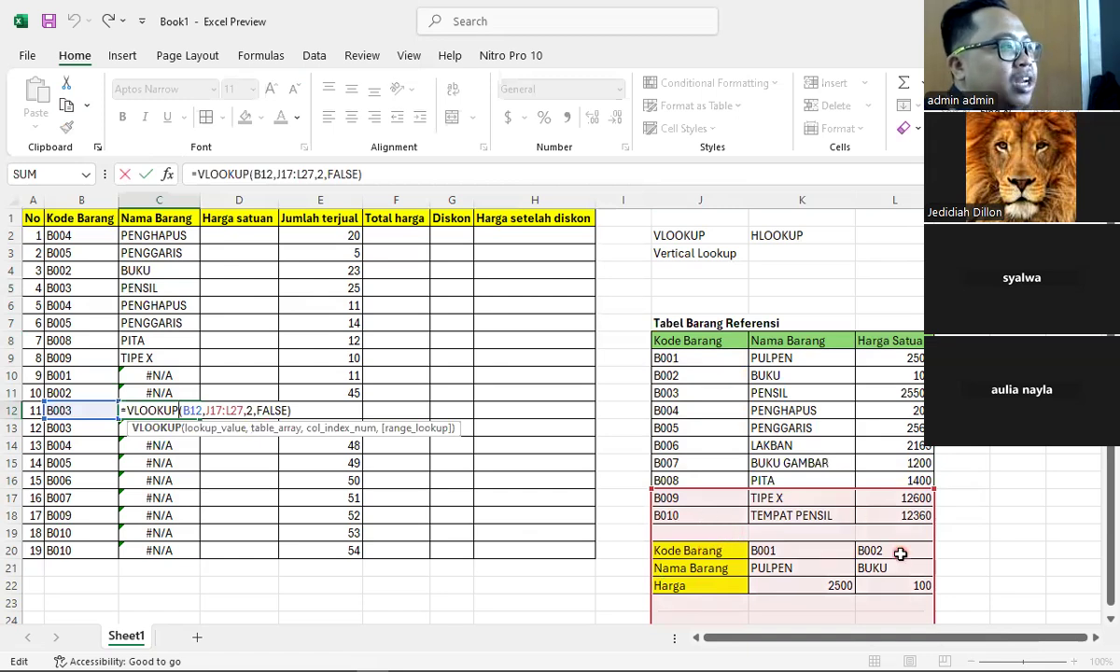
# Clear the VLOOKUP formulas from C4 to C20 in the Nama Barang column.
pyautogui.click(161, 270)
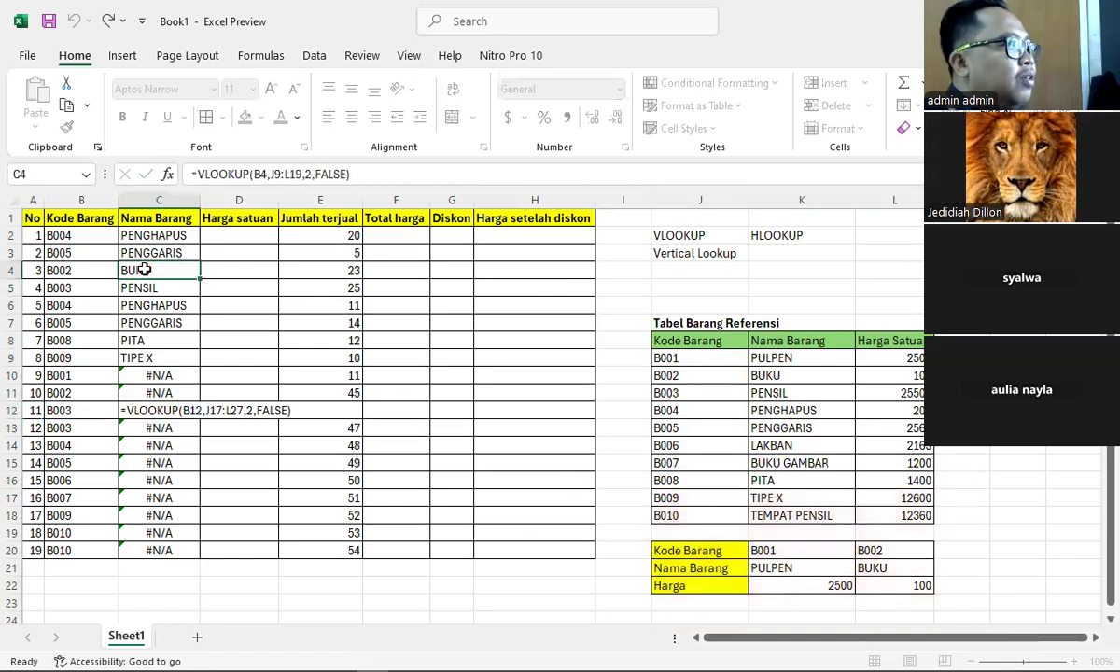
pyautogui.moveTo(163, 270); pyautogui.dragTo(192, 546)
pyautogui.press('Delete')
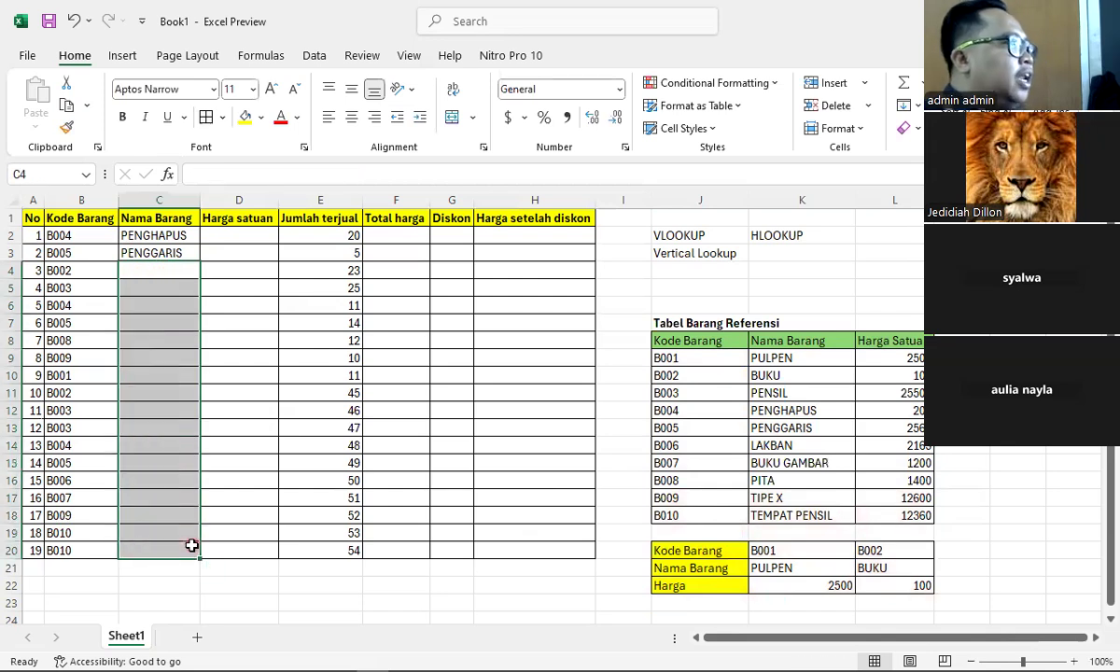
# Start a new VLOOKUP formula in C4 with the item code in B4 as the lookup value.
pyautogui.click(175, 268)
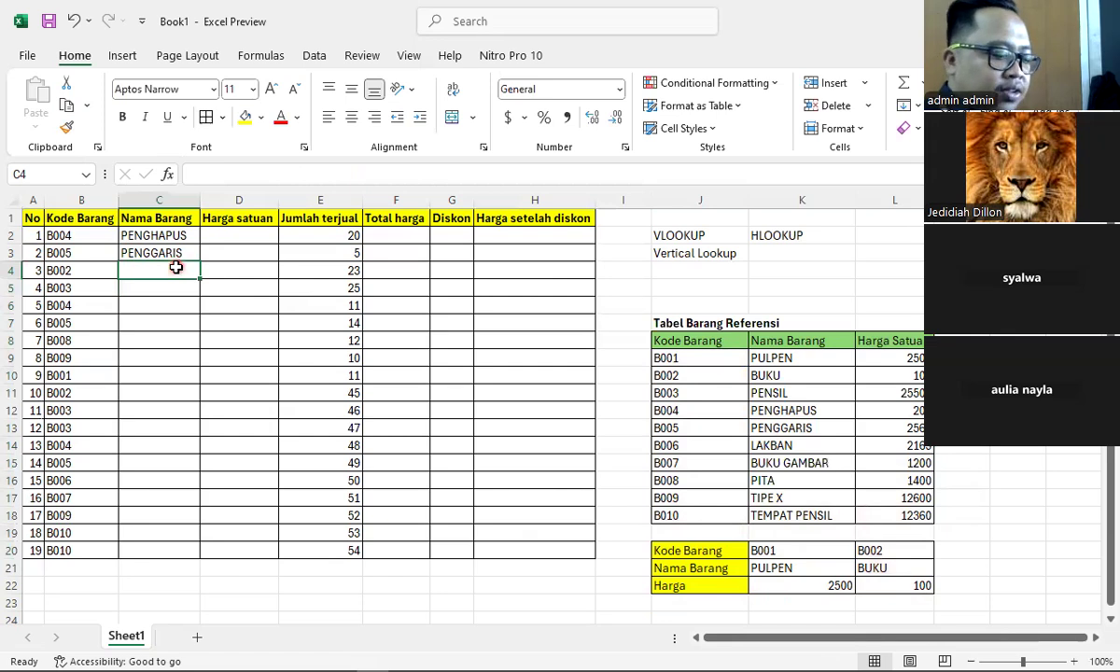
pyautogui.write('=VLOOKUP')
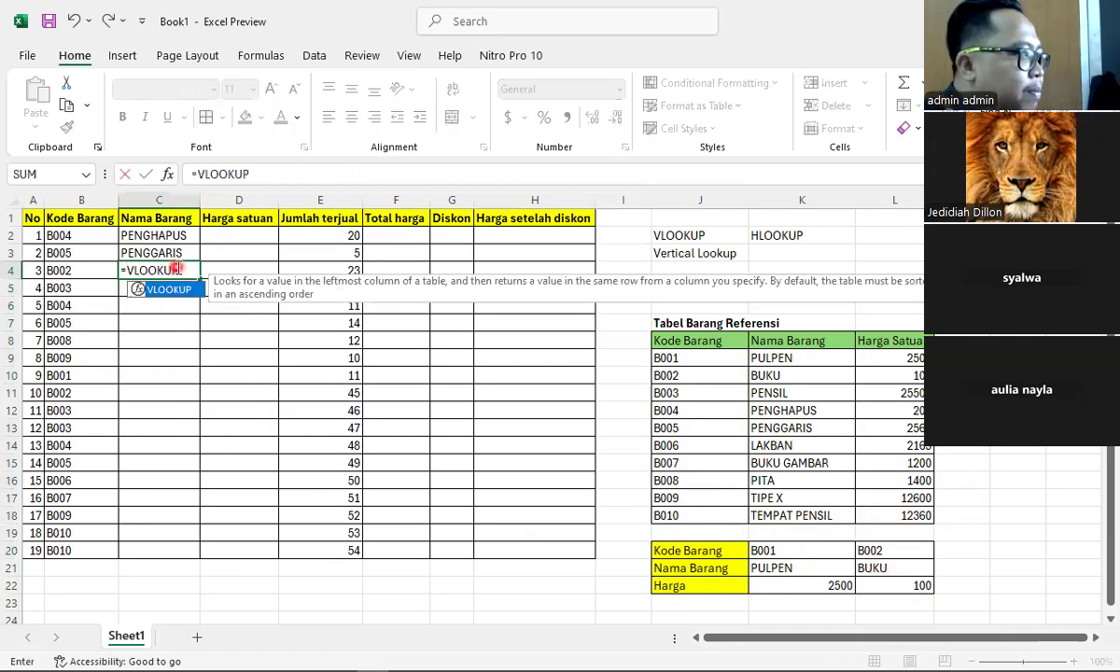
pyautogui.write('(')
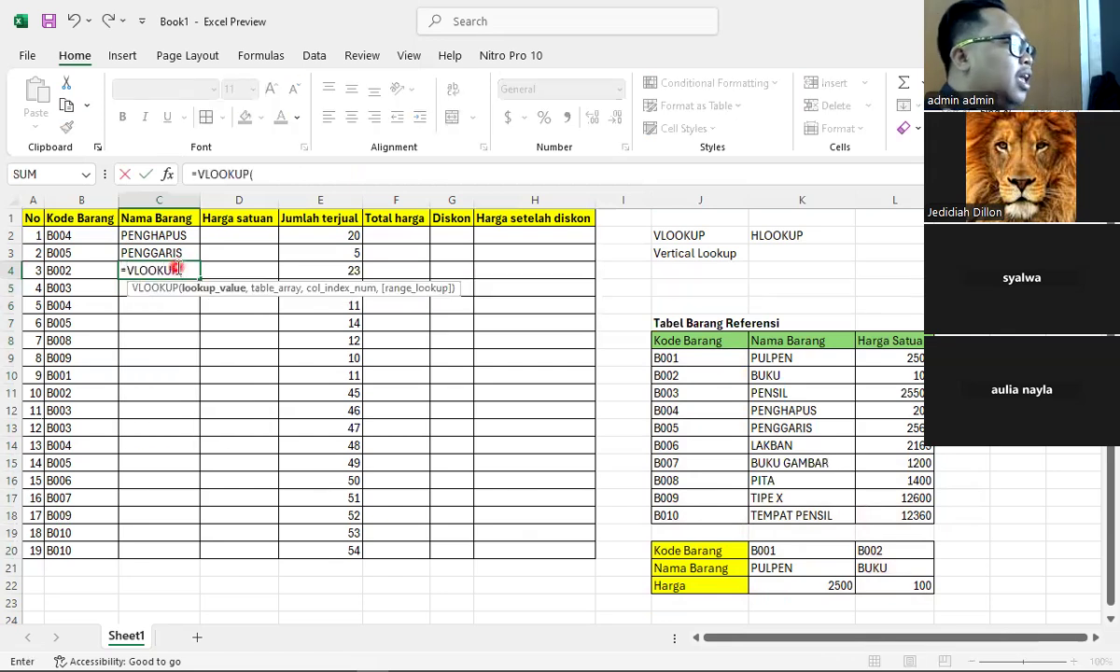
pyautogui.click(103, 266)
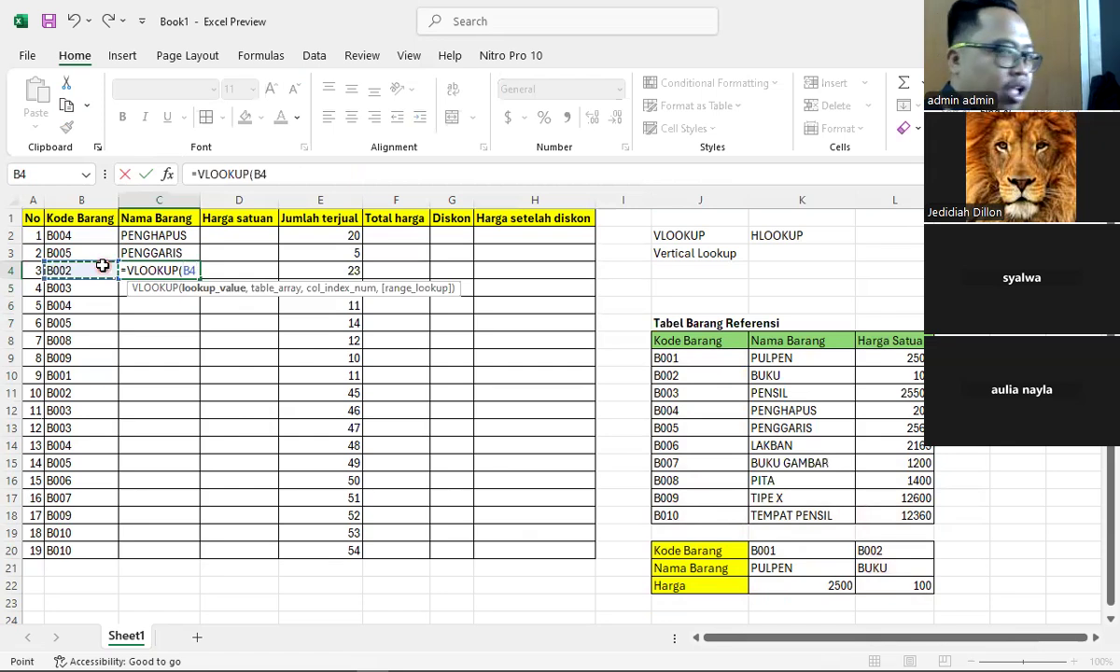
pyautogui.write(',')
pyautogui.moveTo(676, 341); pyautogui.dragTo(892, 526)
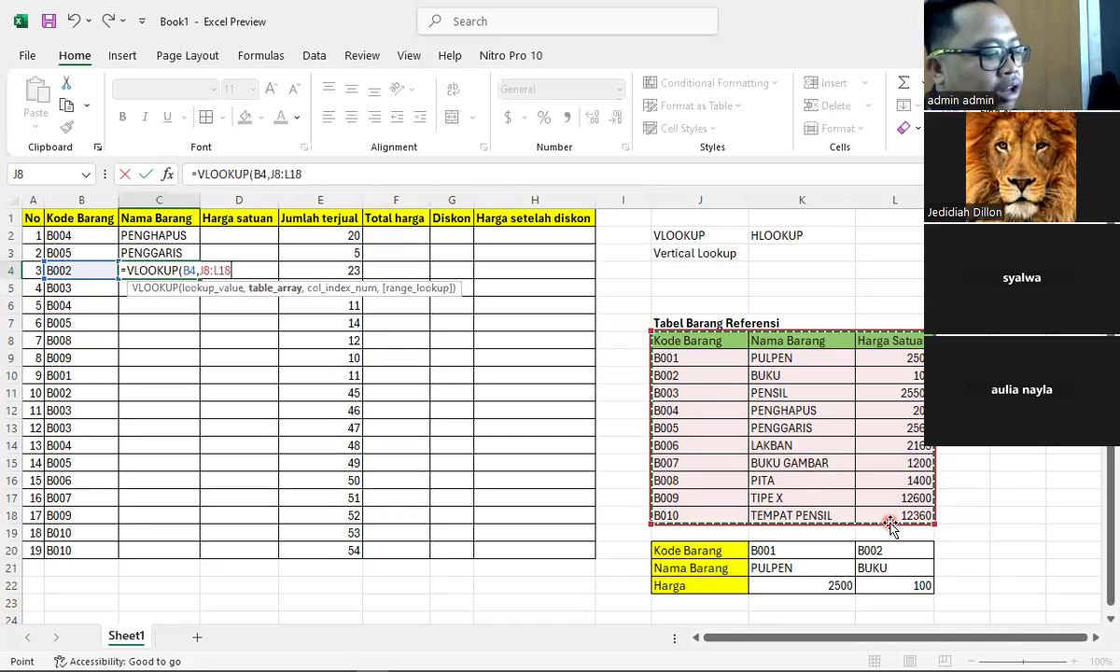
pyautogui.press('F4')
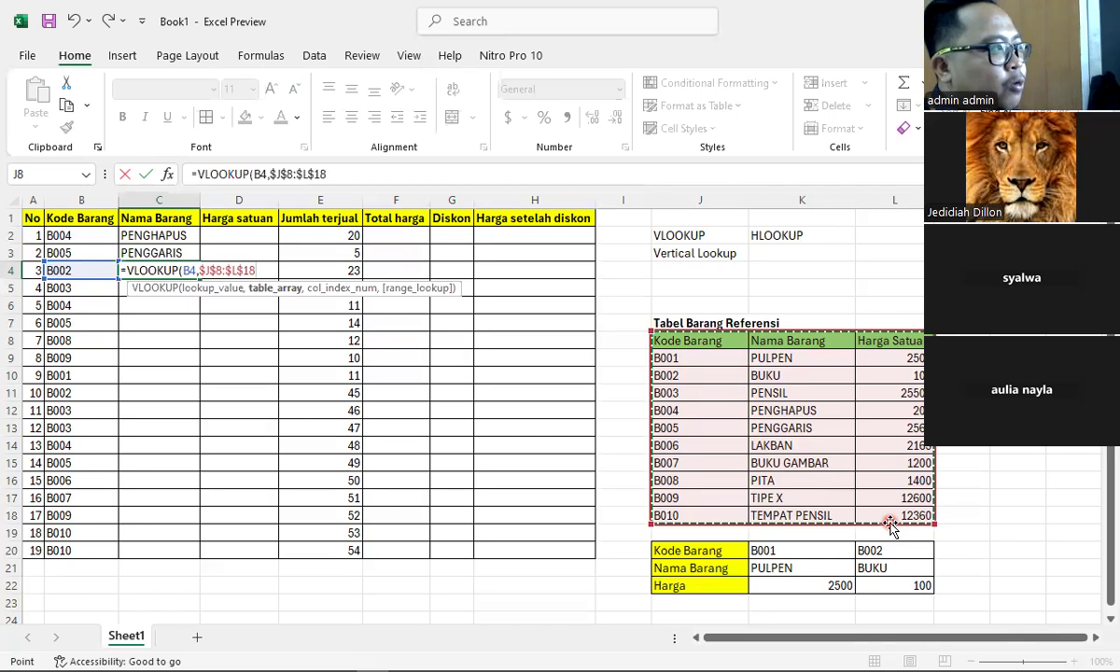
pyautogui.press('F4')
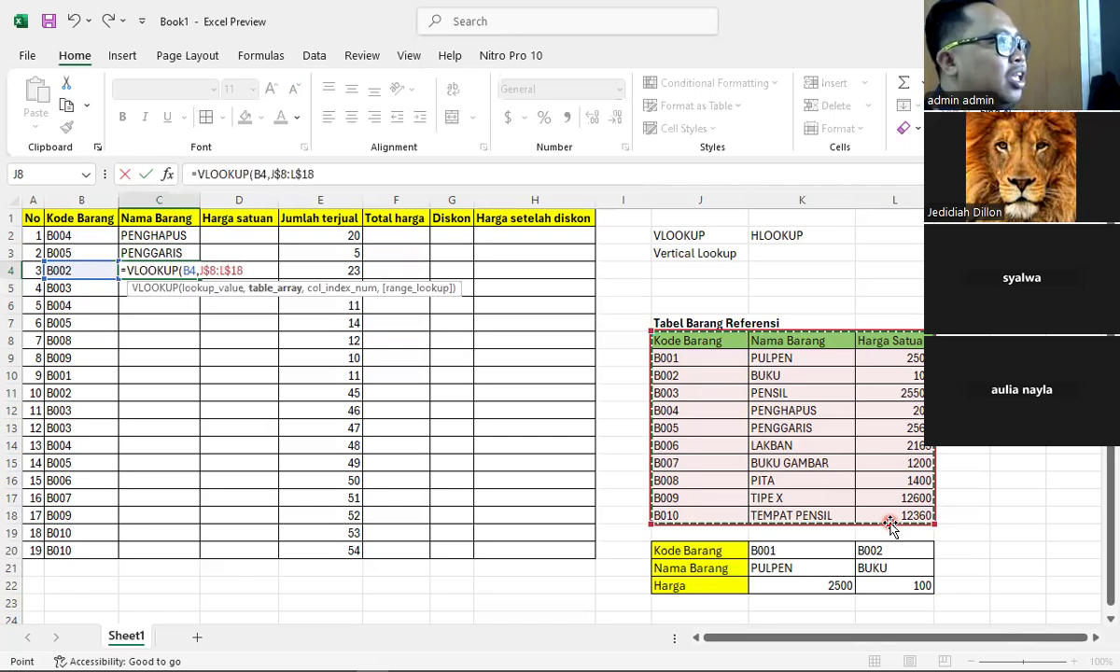
pyautogui.hotkey('ctrl', 'z')
pyautogui.hotkey('ctrl', 'z')
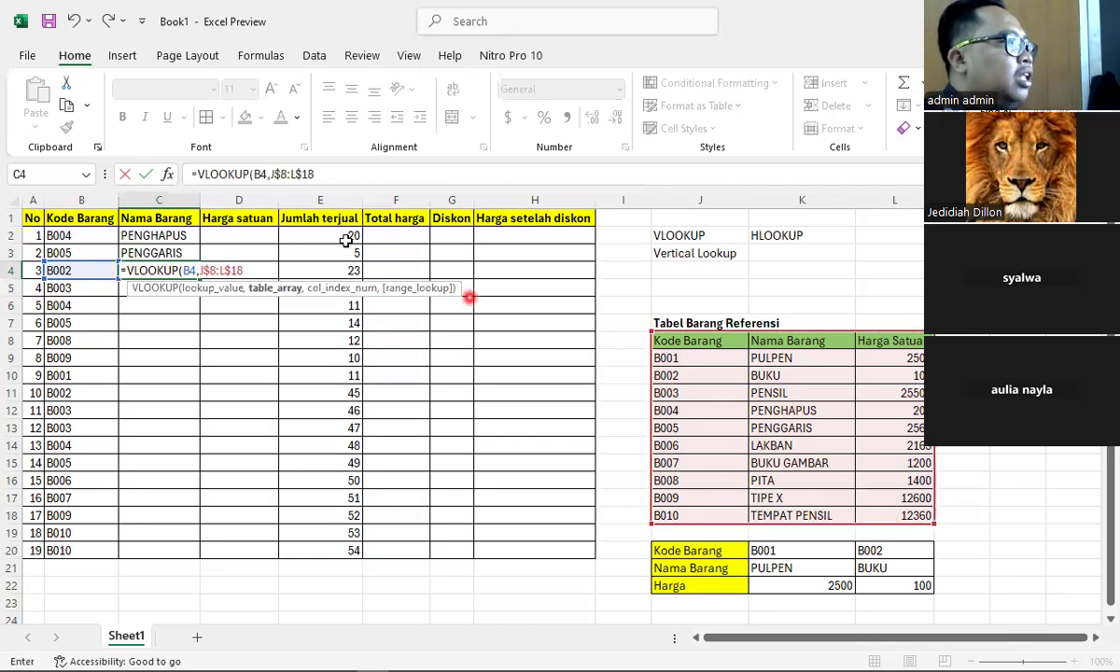
pyautogui.click(337, 170)
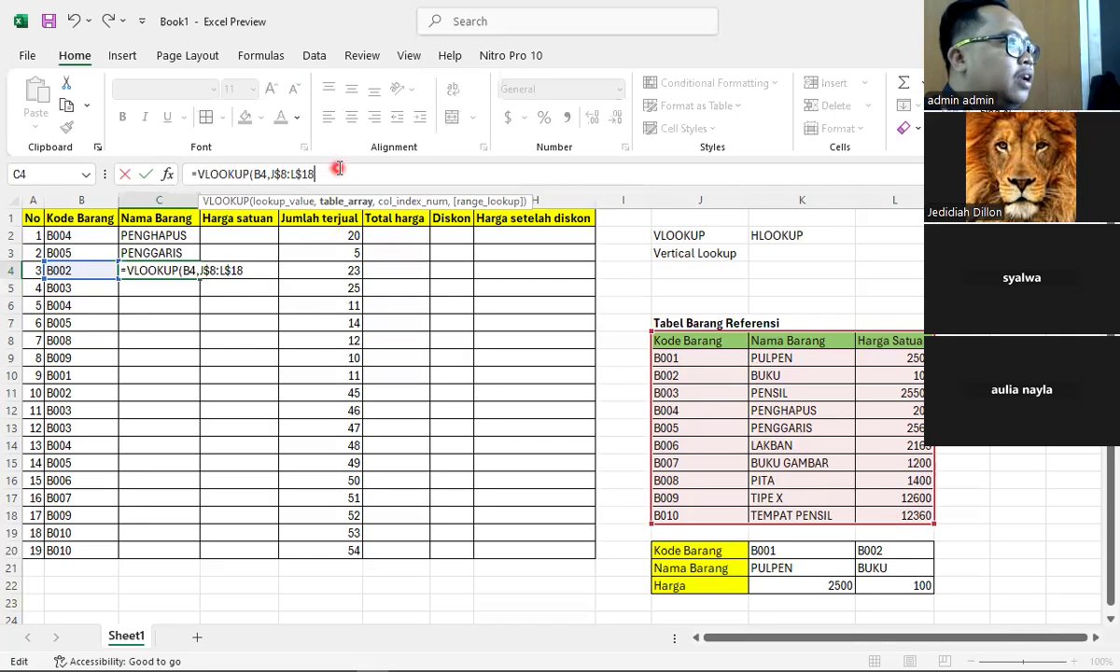
pyautogui.press('BackSpace')
pyautogui.press('BackSpace')
pyautogui.press('BackSpace')
pyautogui.press('BackSpace')
pyautogui.press('BackSpace')
pyautogui.press('BackSpace')
pyautogui.press('BackSpace')
pyautogui.press('BackSpace')
# Complete the C4 formula with the row-locked table array J$8:L$18, column index 2 and FALSE for an exact match.
pyautogui.moveTo(694, 337); pyautogui.dragTo(890, 516)
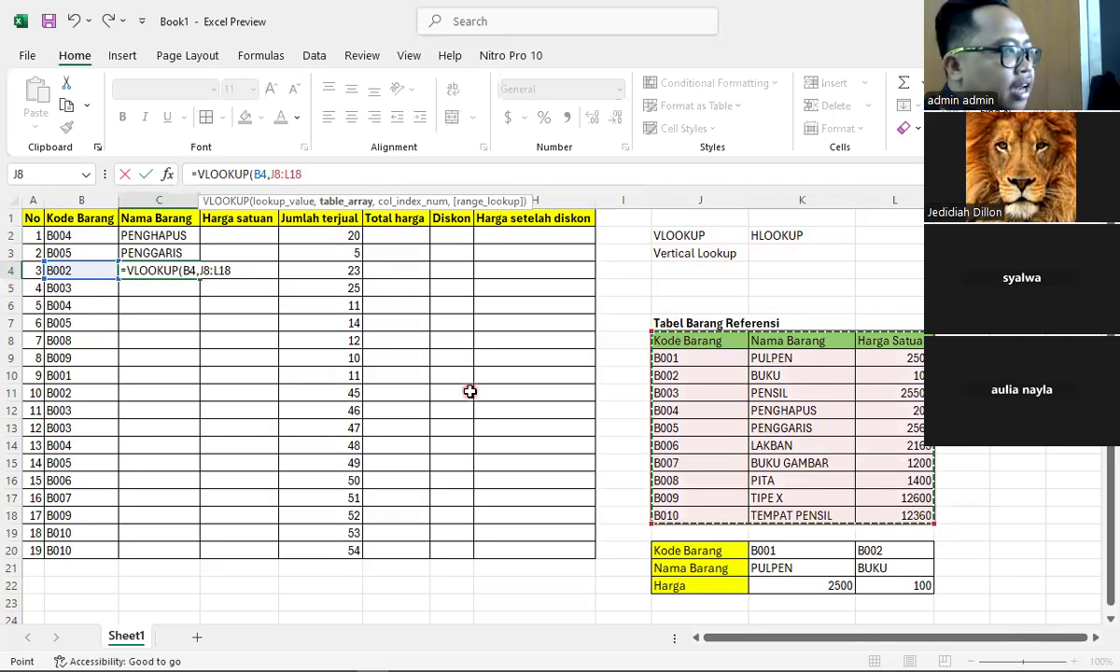
pyautogui.press('F4')
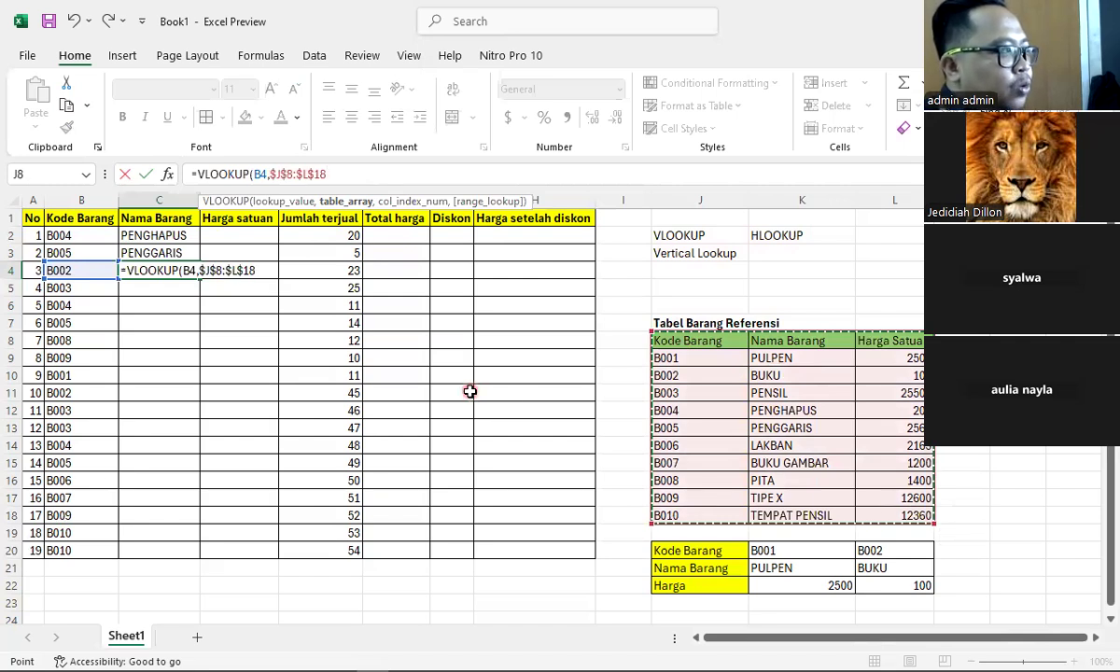
pyautogui.press('F4')
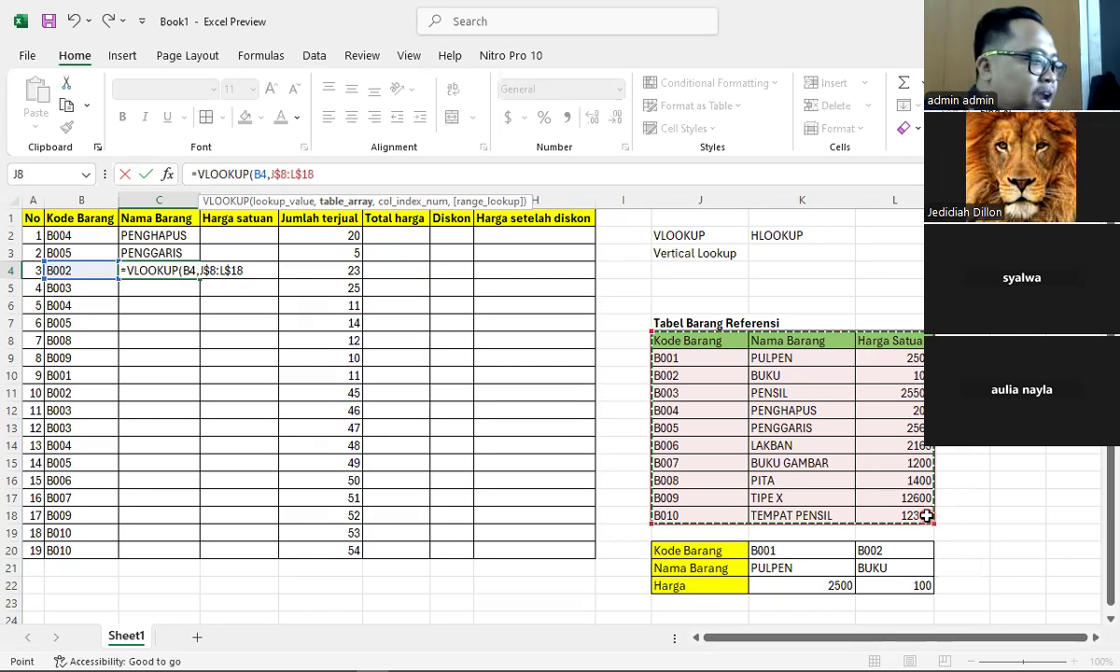
pyautogui.write(',')
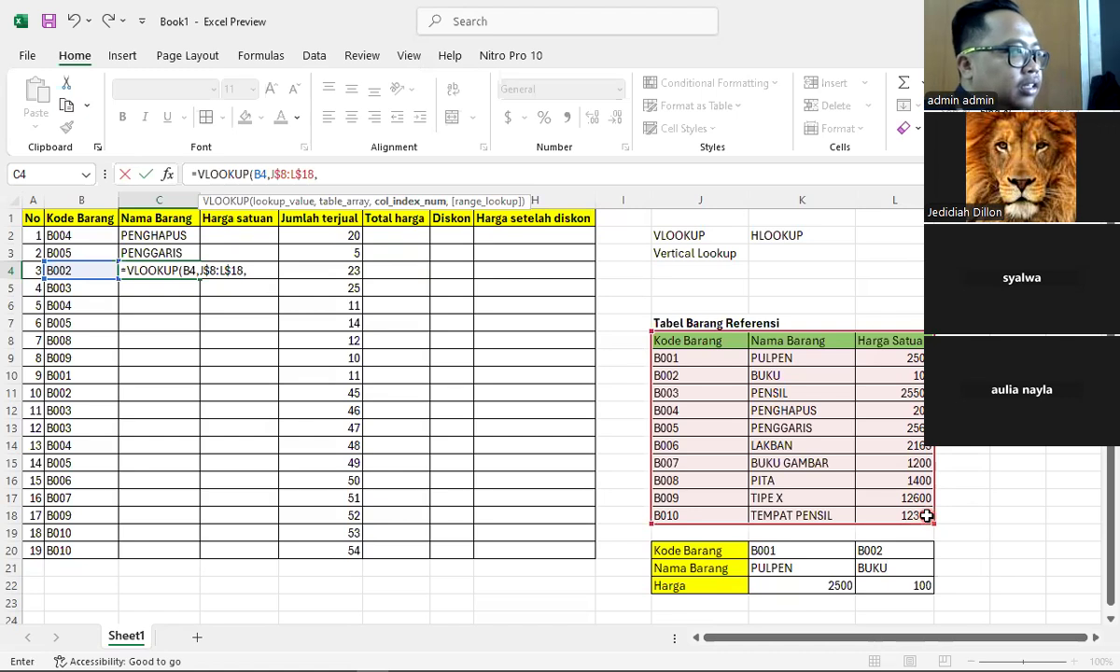
pyautogui.write('2,')
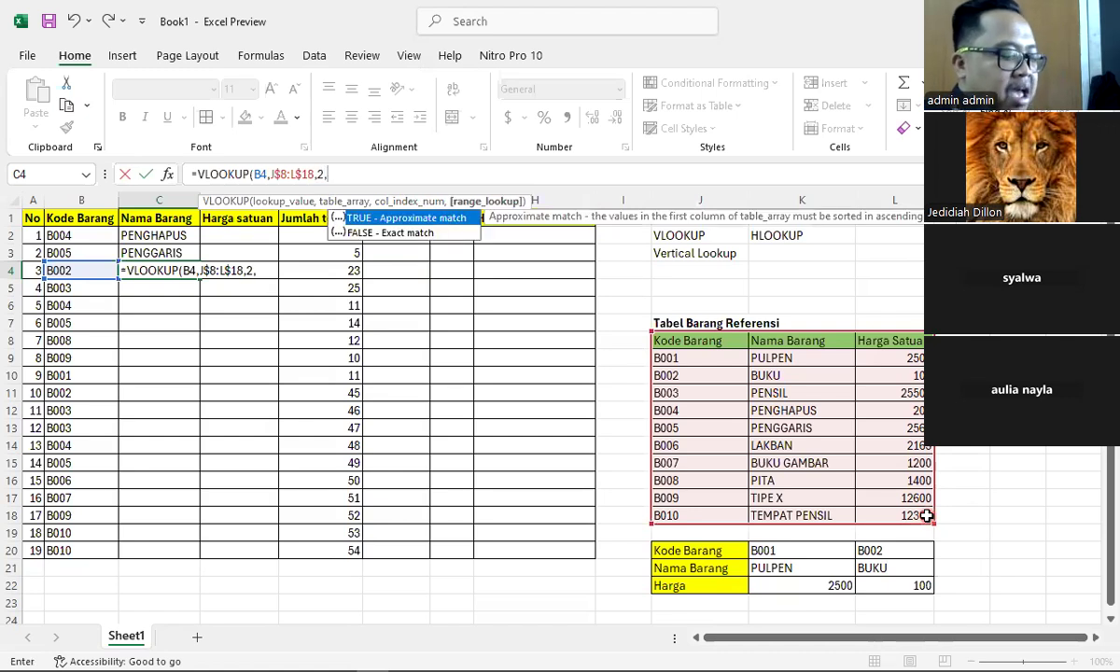
pyautogui.write('FALSE)')
pyautogui.press('Return')
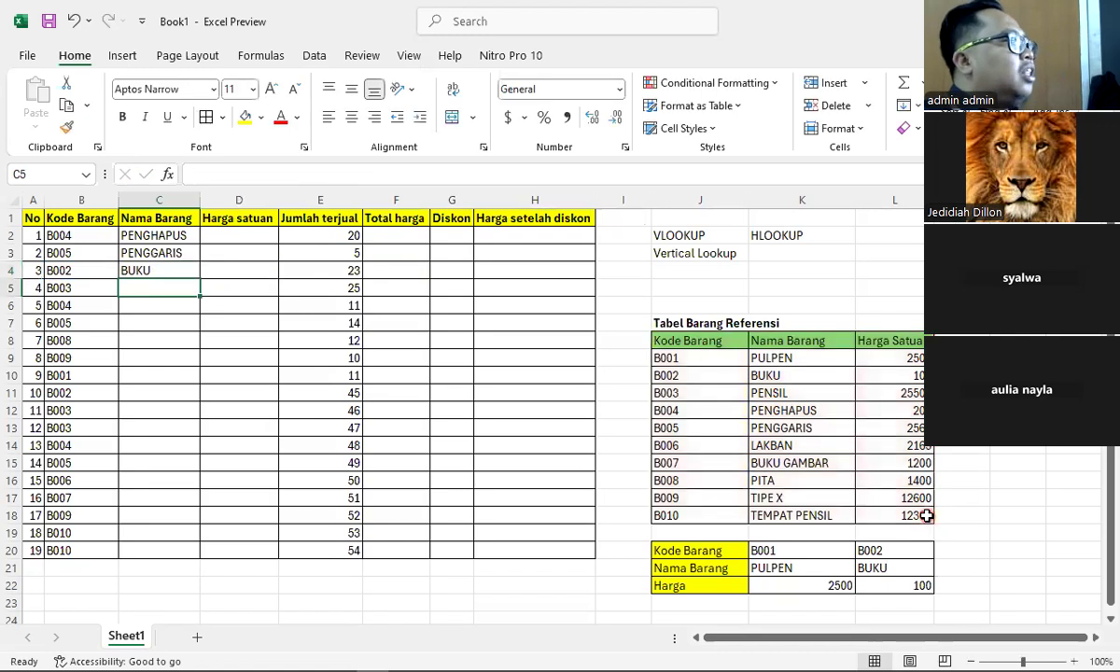
# Fill the row-locked VLOOKUP formula from C4 down the Nama Barang column to C20.
pyautogui.click(166, 270)
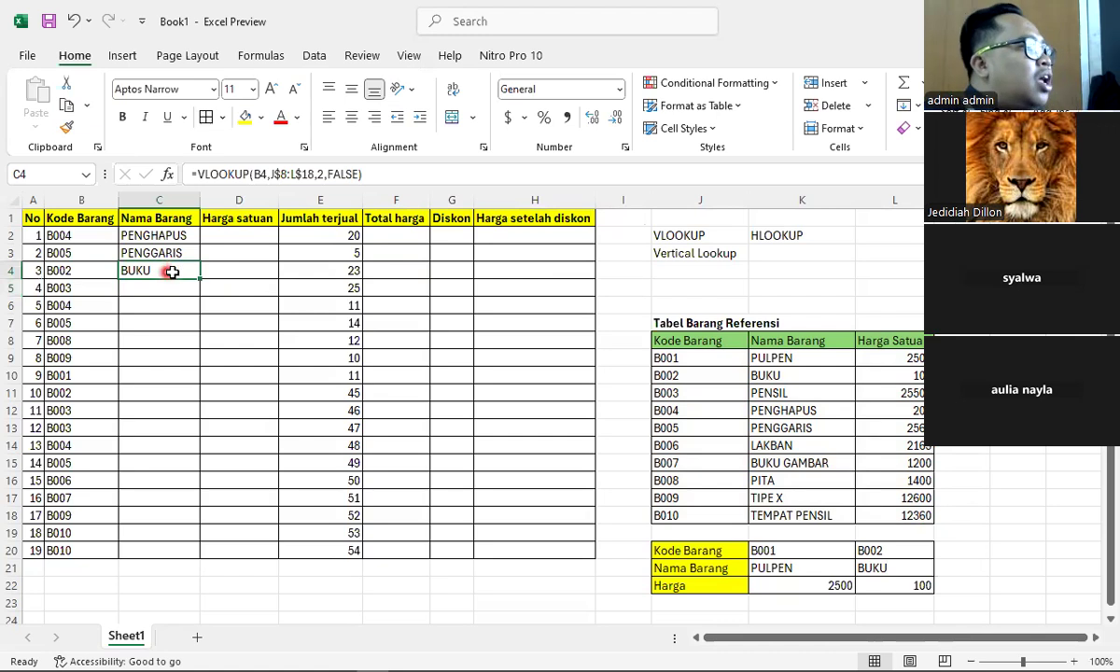
pyautogui.moveTo(203, 278); pyautogui.dragTo(192, 552)
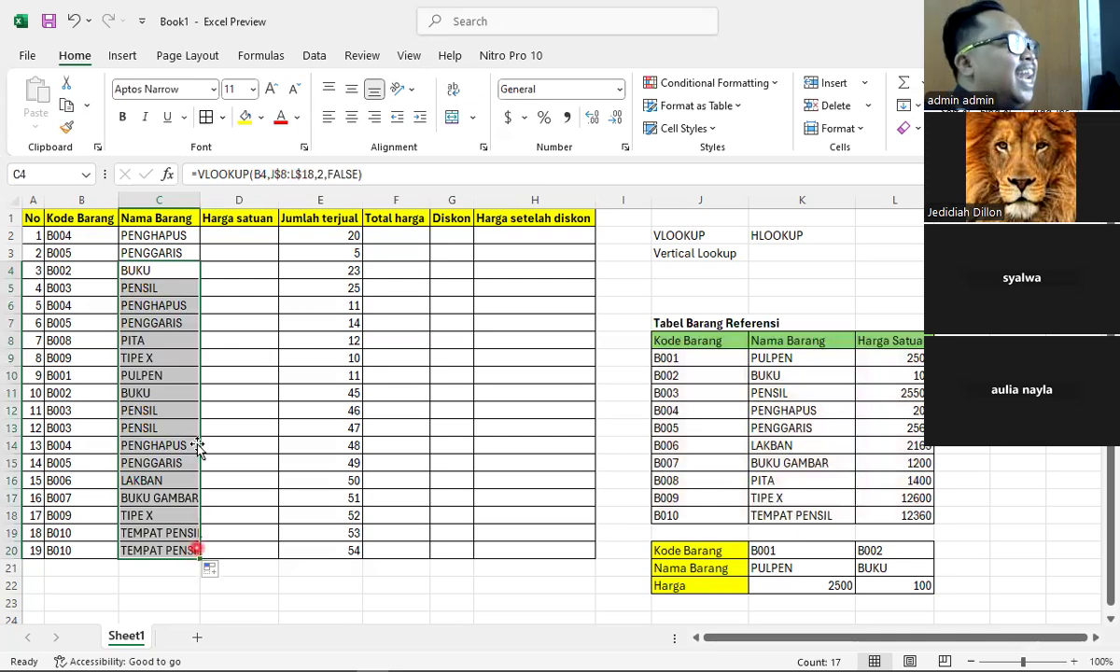
# Widen the Nama Barang column to fit its item names and inspect the filled VLOOKUP formulas in C16, C18 and C12.
pyautogui.moveTo(200, 198); pyautogui.dragTo(224, 199)
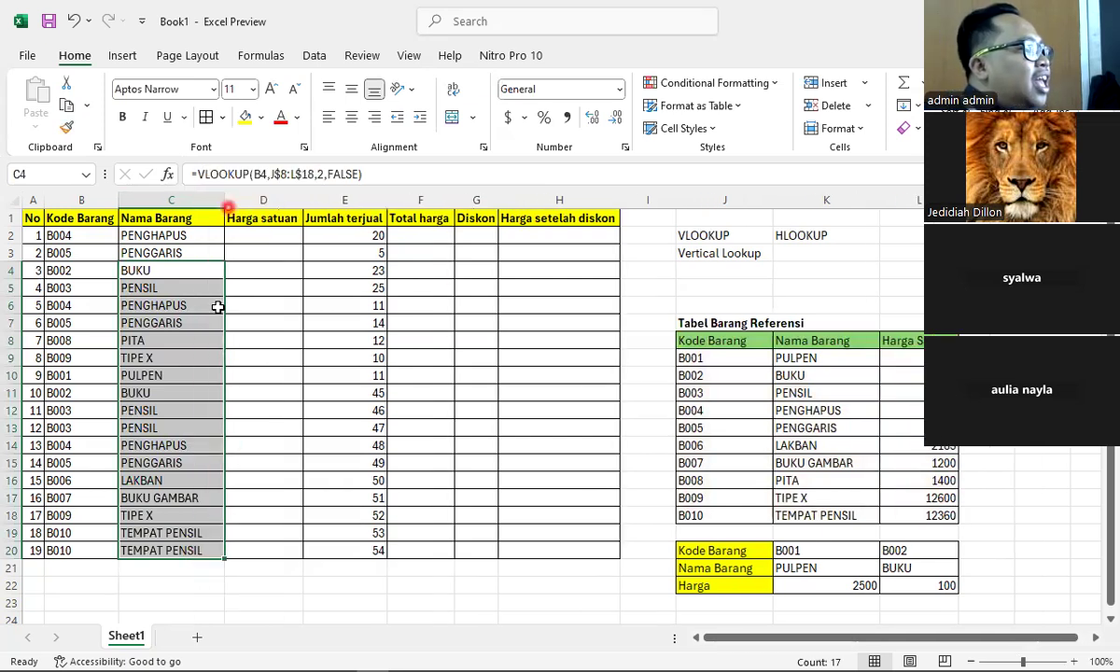
pyautogui.click(210, 480)
pyautogui.doubleClick(203, 480)
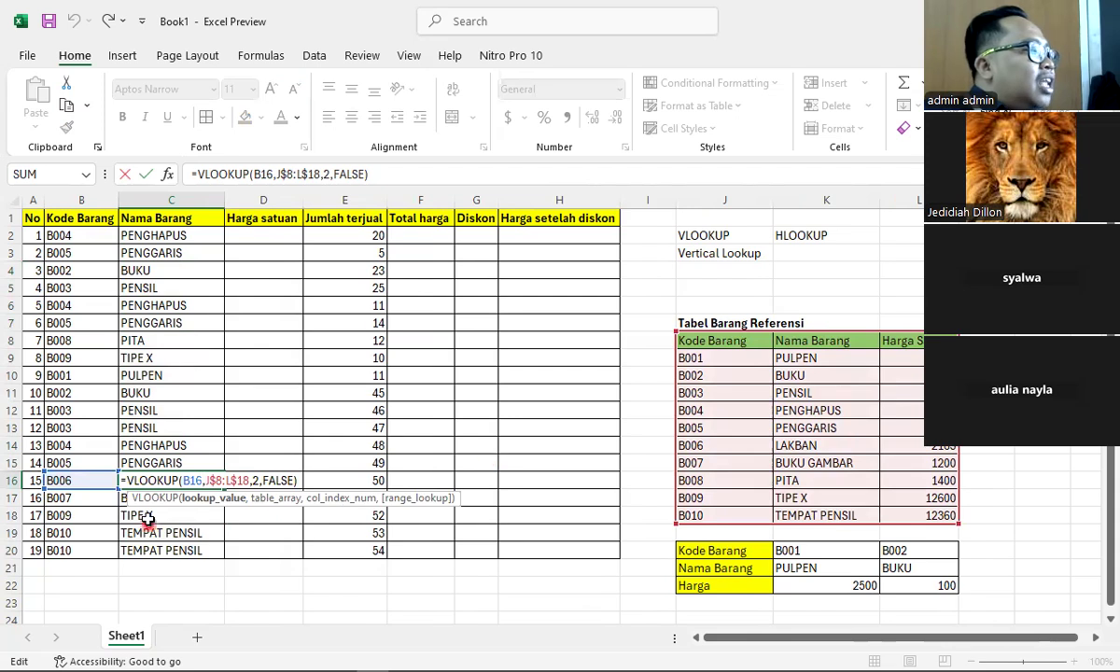
pyautogui.click(182, 515)
pyautogui.doubleClick(182, 516)
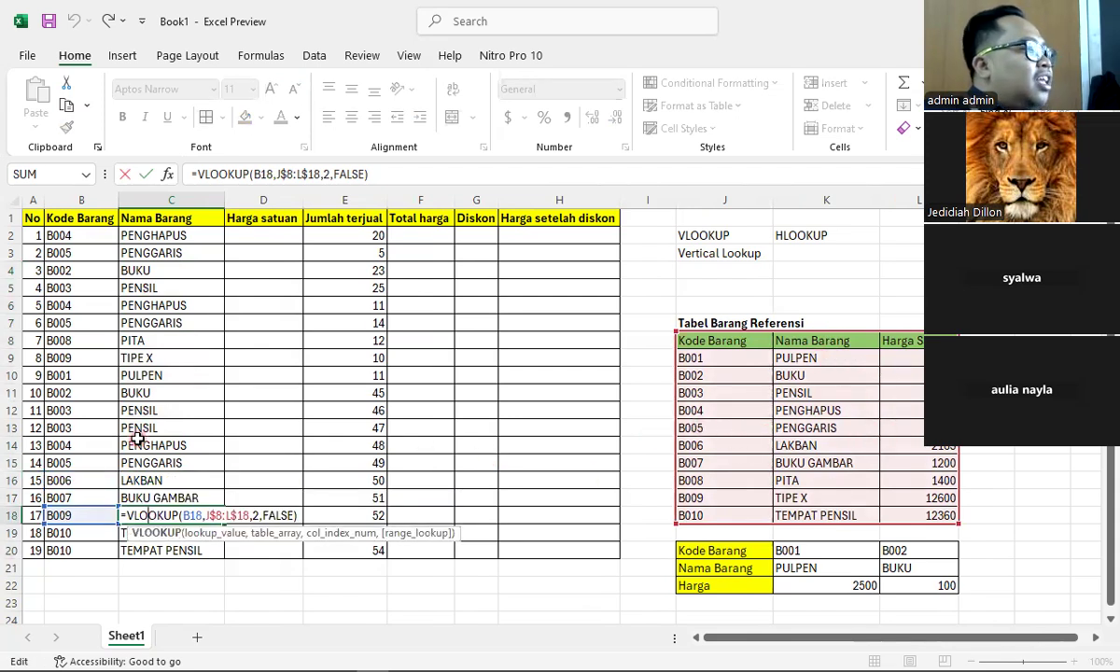
pyautogui.press('Return')
pyautogui.click(183, 411)
pyautogui.doubleClick(183, 411)
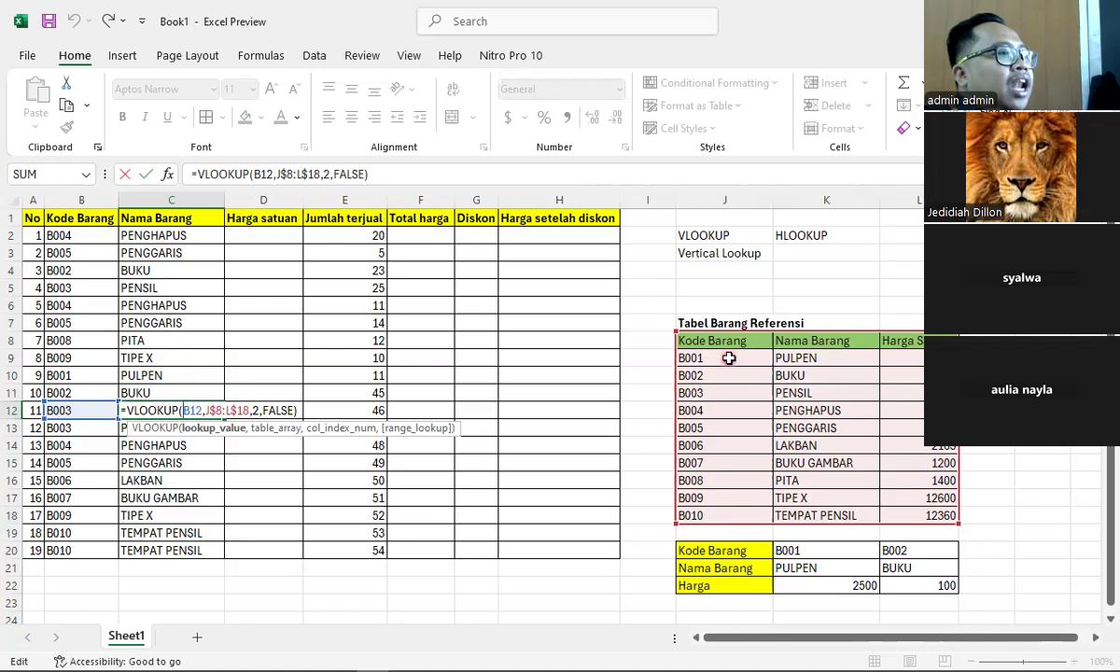
pyautogui.scroll(-6, 478, 404)
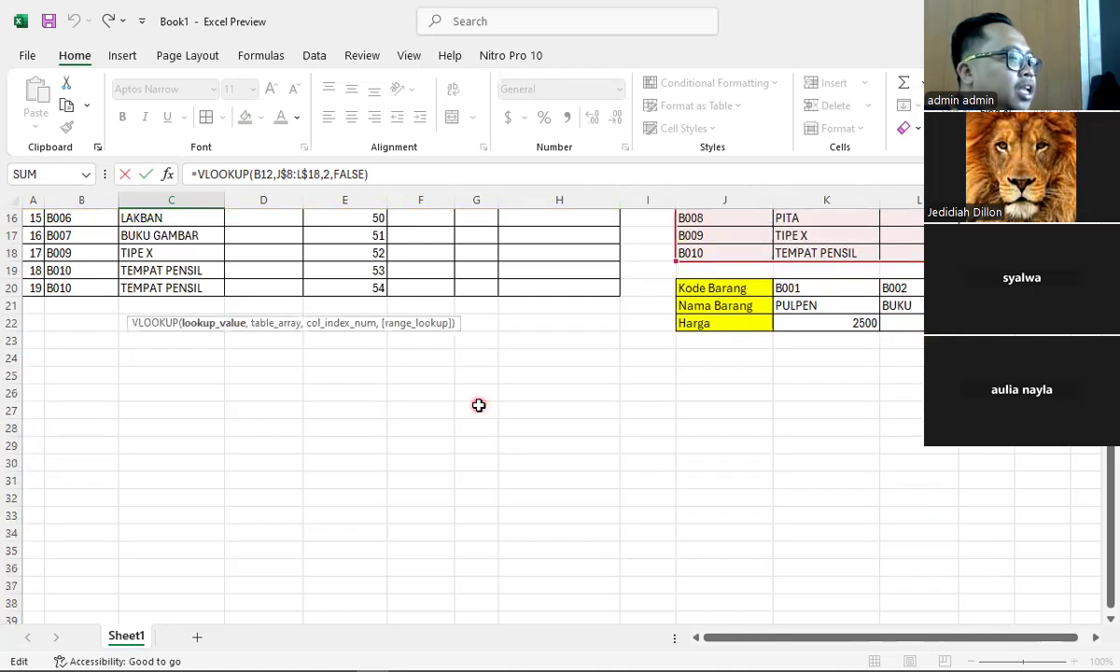
pyautogui.click(280, 412)
pyautogui.press('Escape')
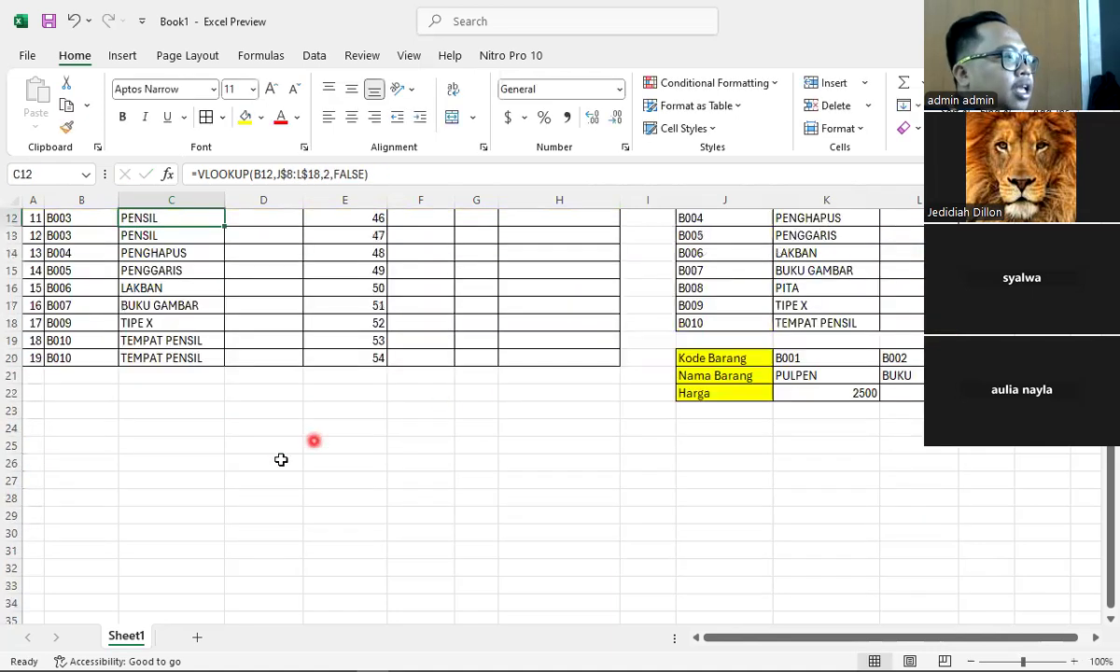
# Enter the sample values 1, 2 and 3 in D32 to D34, in the empty area below the sales table.
pyautogui.click(283, 460)
pyautogui.scroll(-1, 281, 494)
pyautogui.click(280, 511)
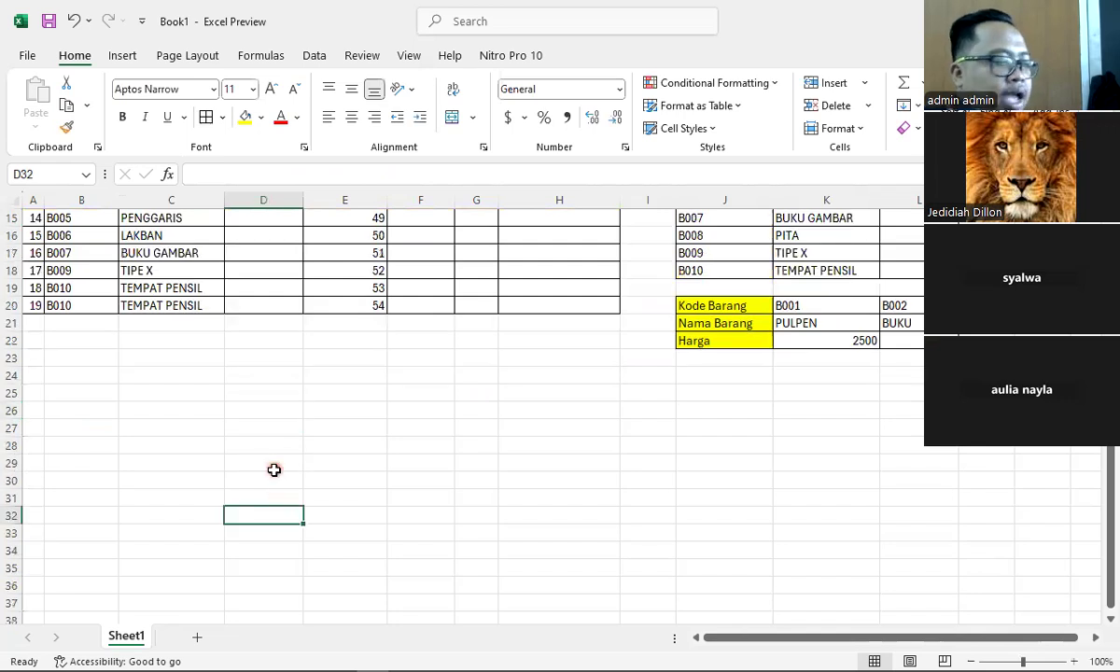
pyautogui.write('1')
pyautogui.press('Return')
pyautogui.write('2')
pyautogui.press('Return')
pyautogui.write('3')
pyautogui.press('Return')
pyautogui.press('Up')
pyautogui.press('Up')
pyautogui.press('Up')
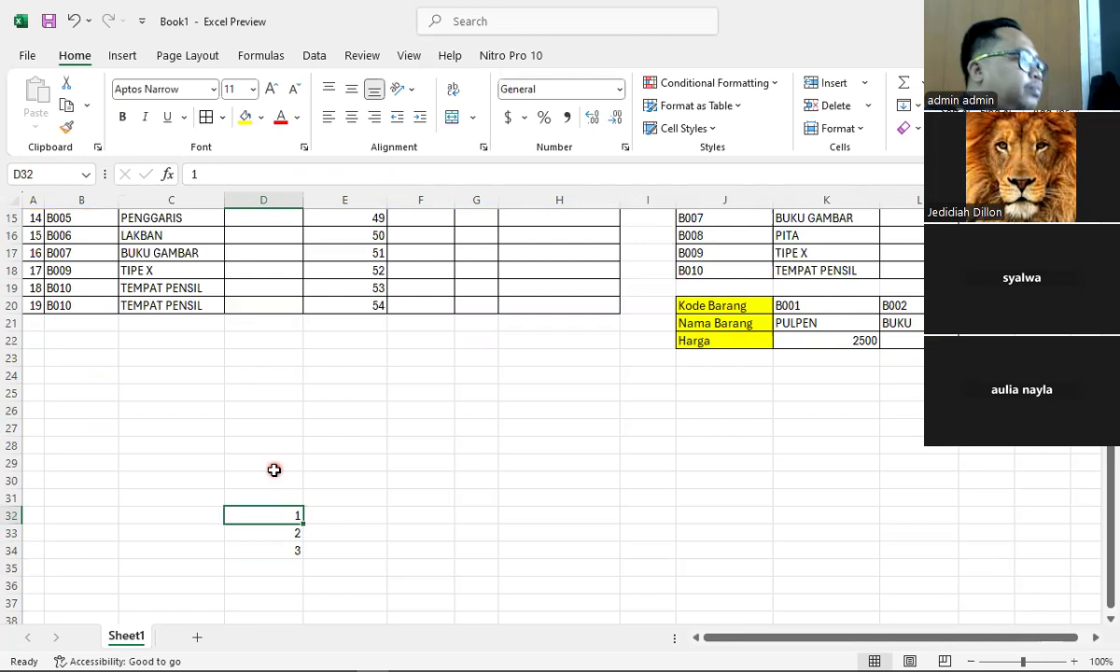
# Enter the relative reference =D32 in E32 and fill it down to E39.
pyautogui.click(364, 523)
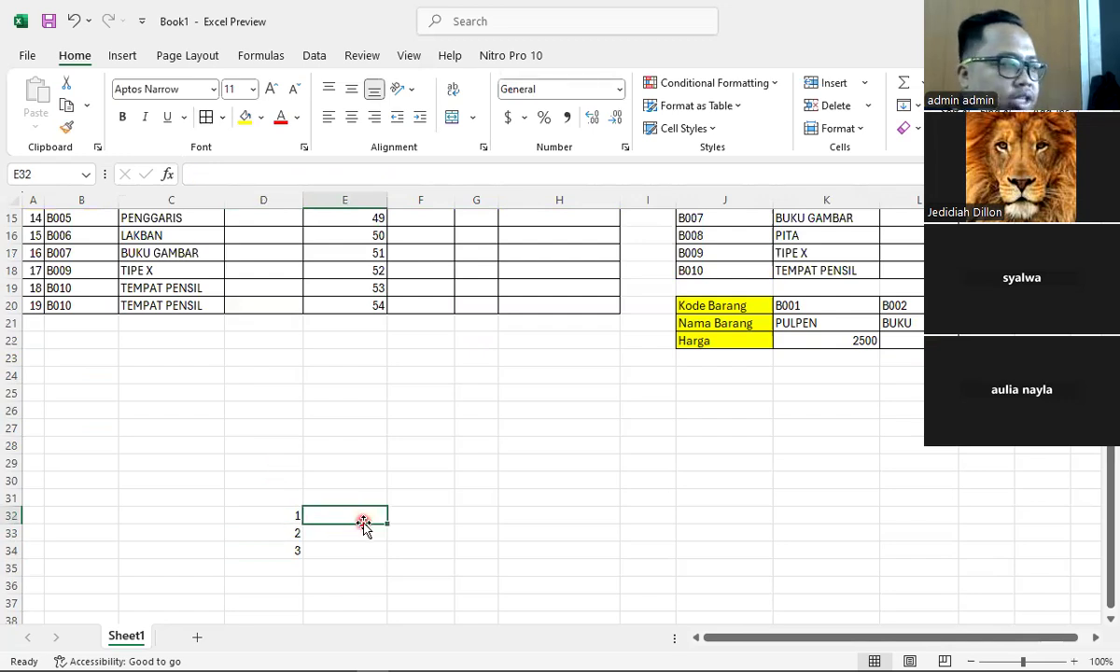
pyautogui.write('=')
pyautogui.press('Left')
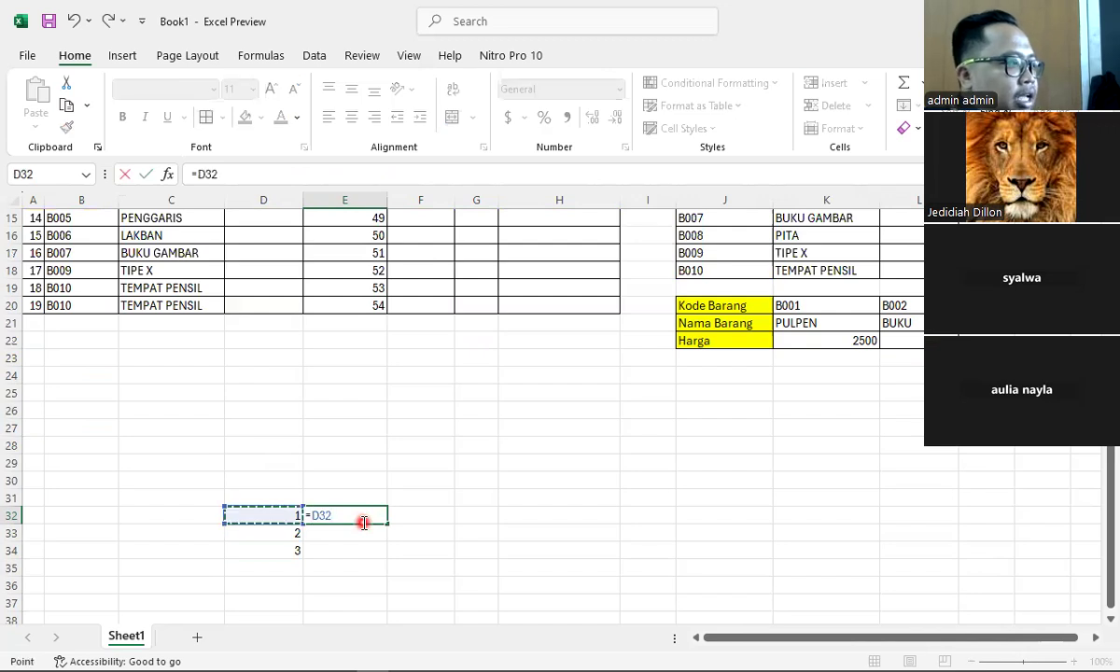
pyautogui.press('Return')
pyautogui.click(362, 517)
pyautogui.scroll(-1, 365, 508)
pyautogui.moveTo(386, 474); pyautogui.dragTo(369, 586)
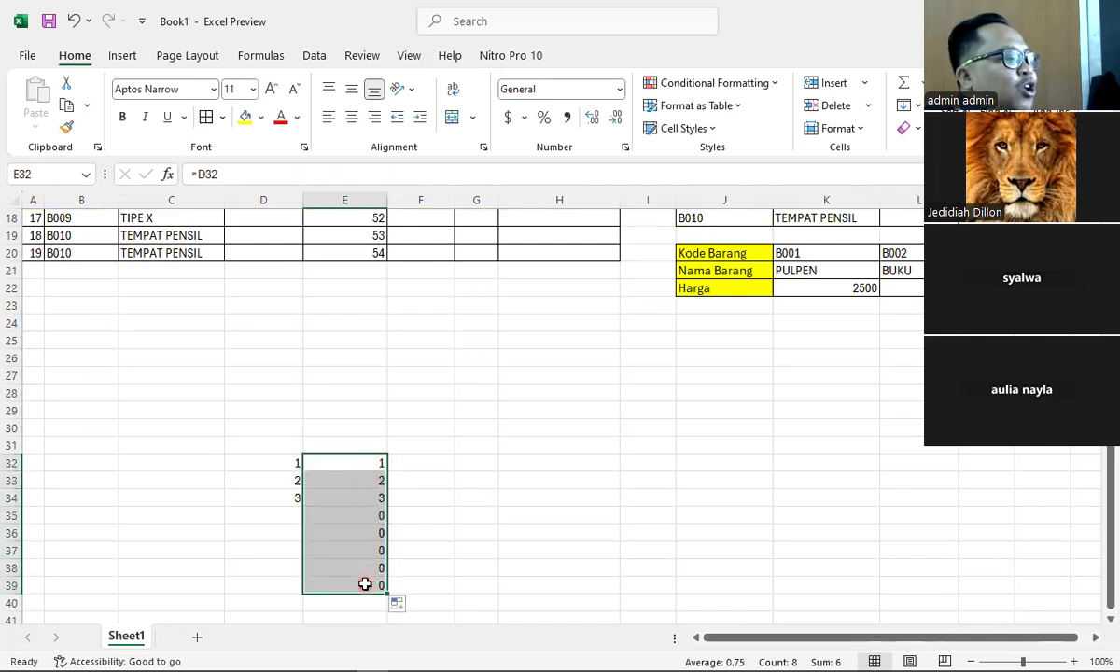
# Lock the row in E32's formula as =D$32 and fill it down again to E39.
pyautogui.click(263, 463)
pyautogui.click(344, 461)
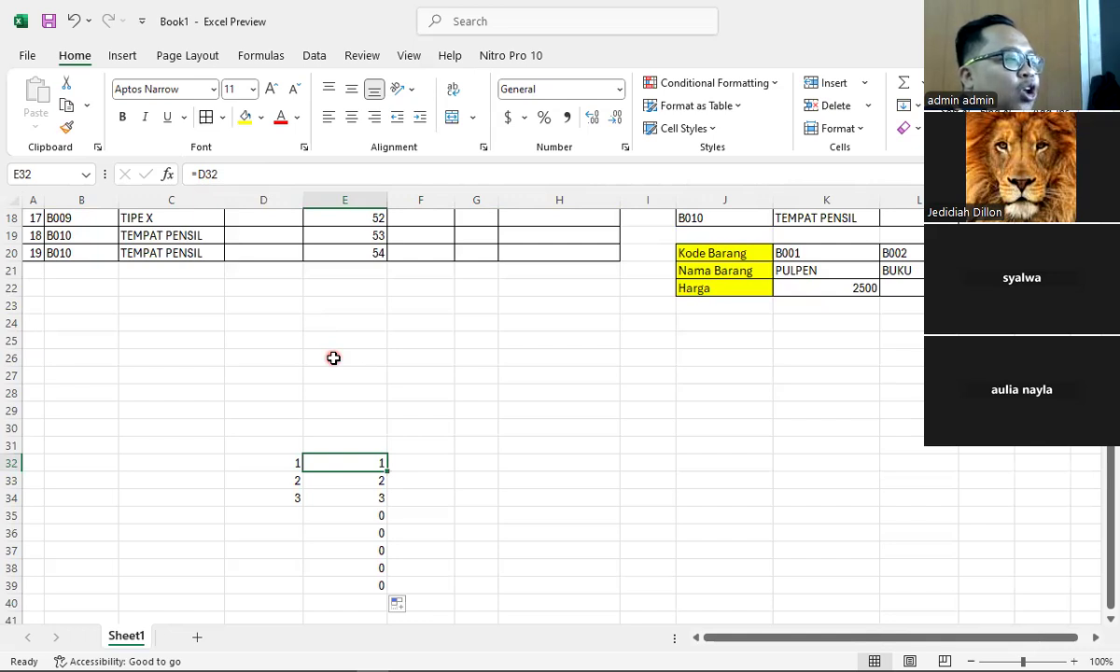
pyautogui.click(207, 174)
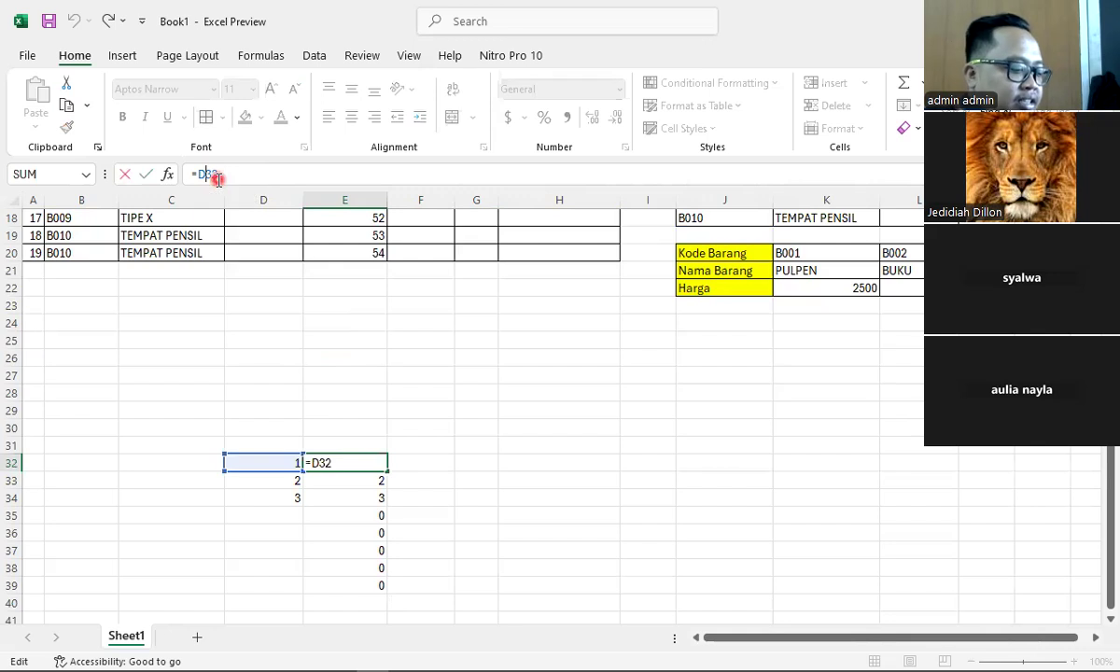
pyautogui.write('$')
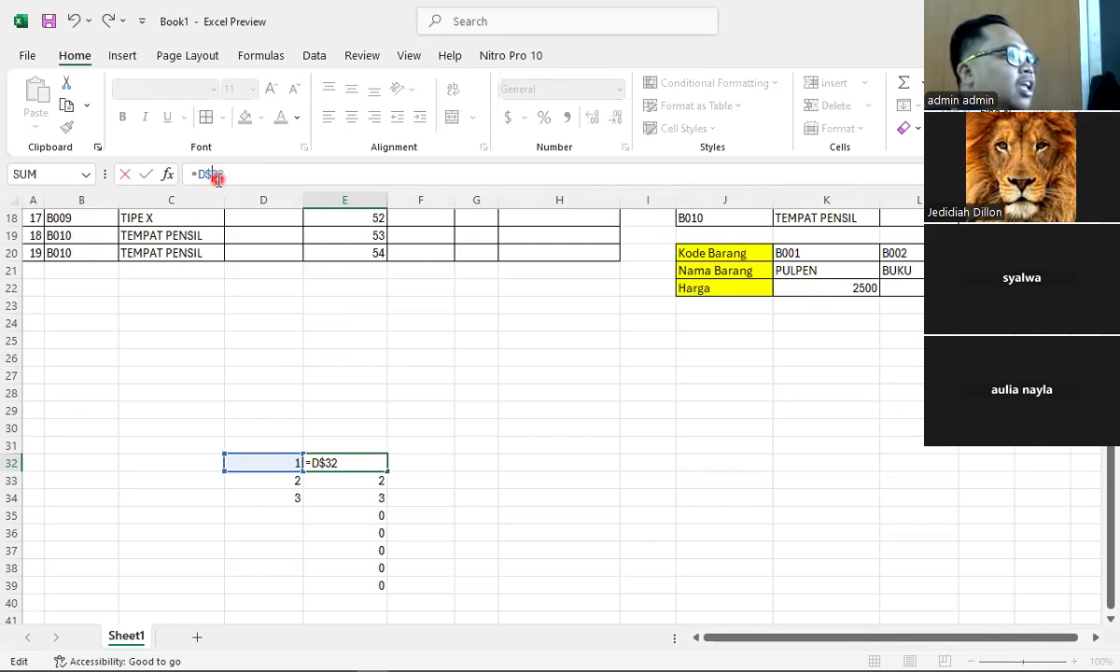
pyautogui.press('Return')
pyautogui.click(378, 464)
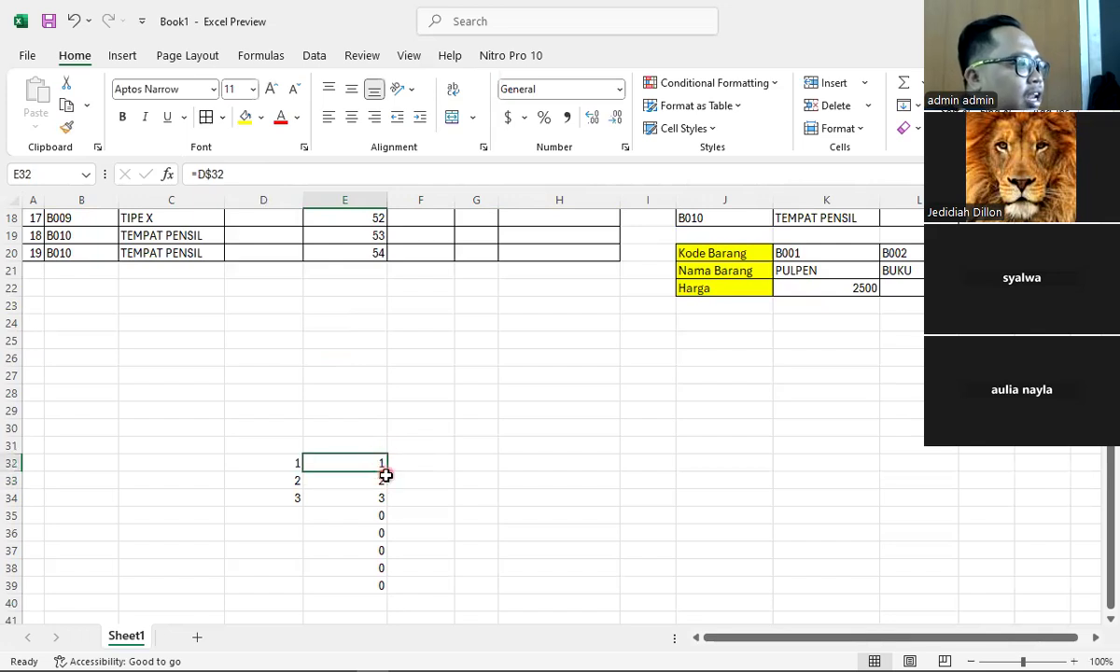
pyautogui.moveTo(386, 472); pyautogui.dragTo(386, 589)
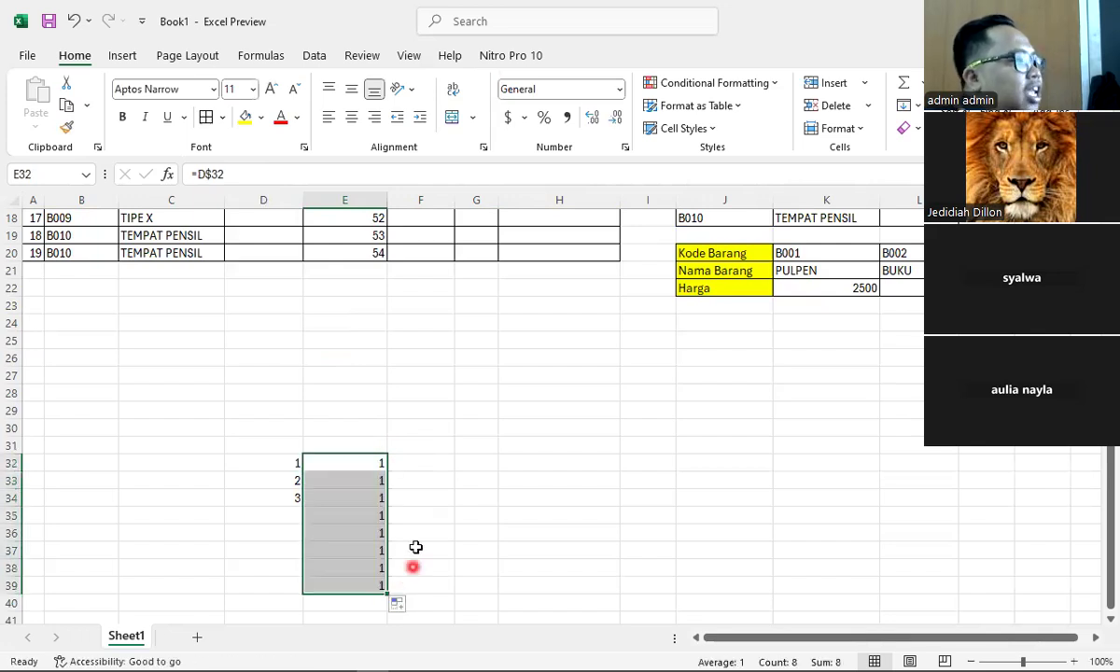
# Inspect the row-locked references in the filled cells E32, E34, E36 and E38.
pyautogui.doubleClick(370, 467)
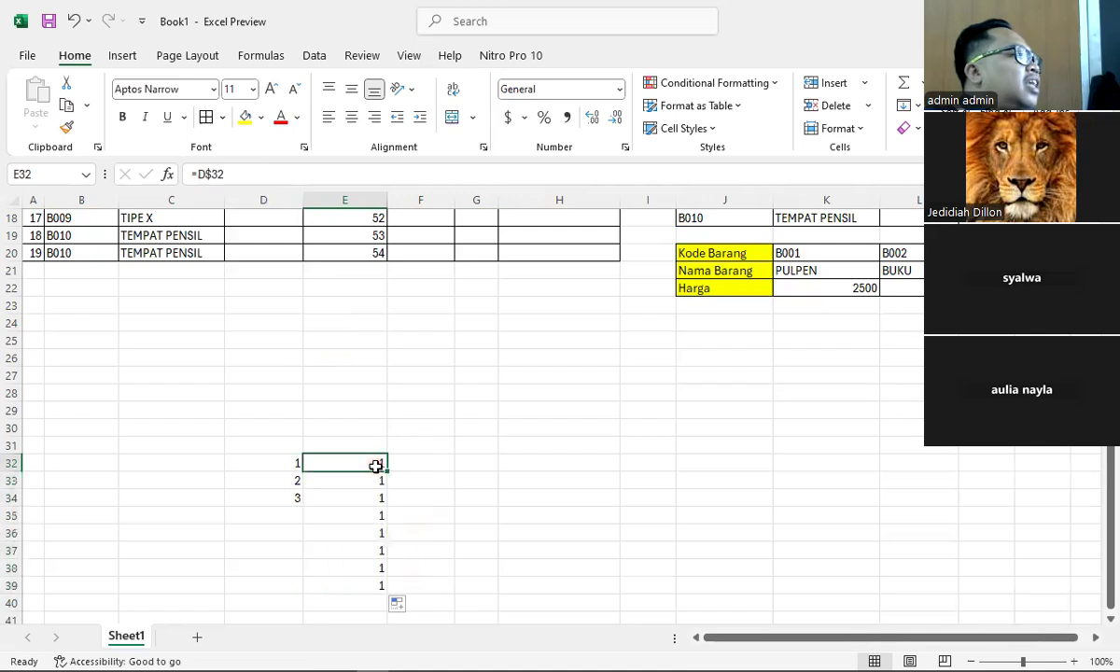
pyautogui.click(345, 501)
pyautogui.doubleClick(345, 502)
pyautogui.click(354, 533)
pyautogui.doubleClick(355, 533)
pyautogui.click(356, 571)
pyautogui.doubleClick(356, 572)
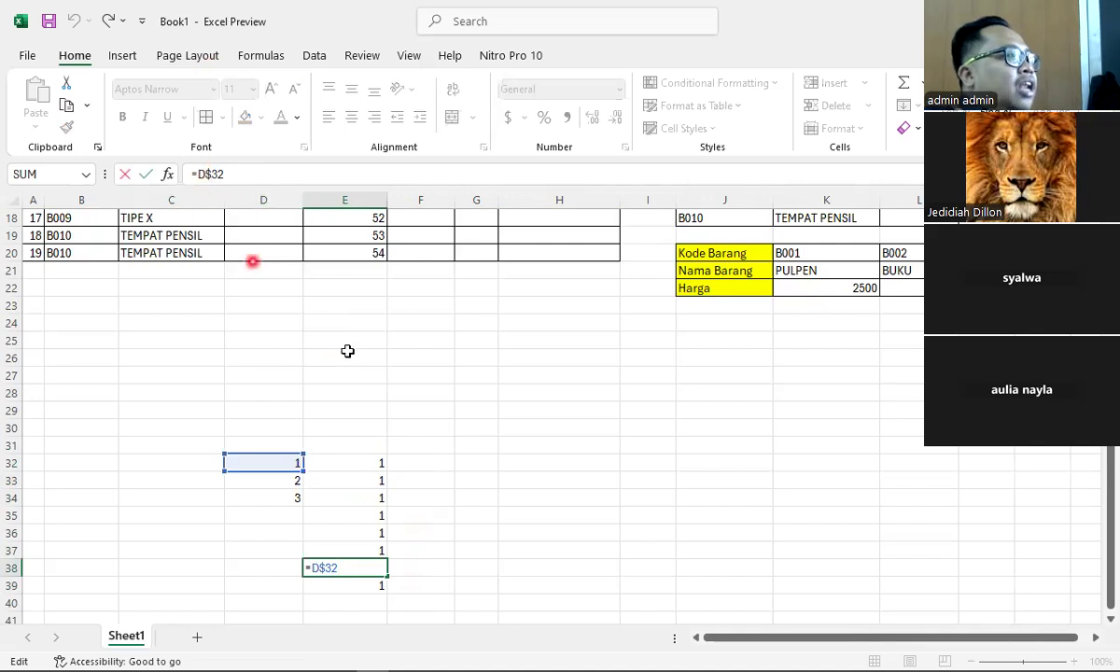
pyautogui.press('Escape')
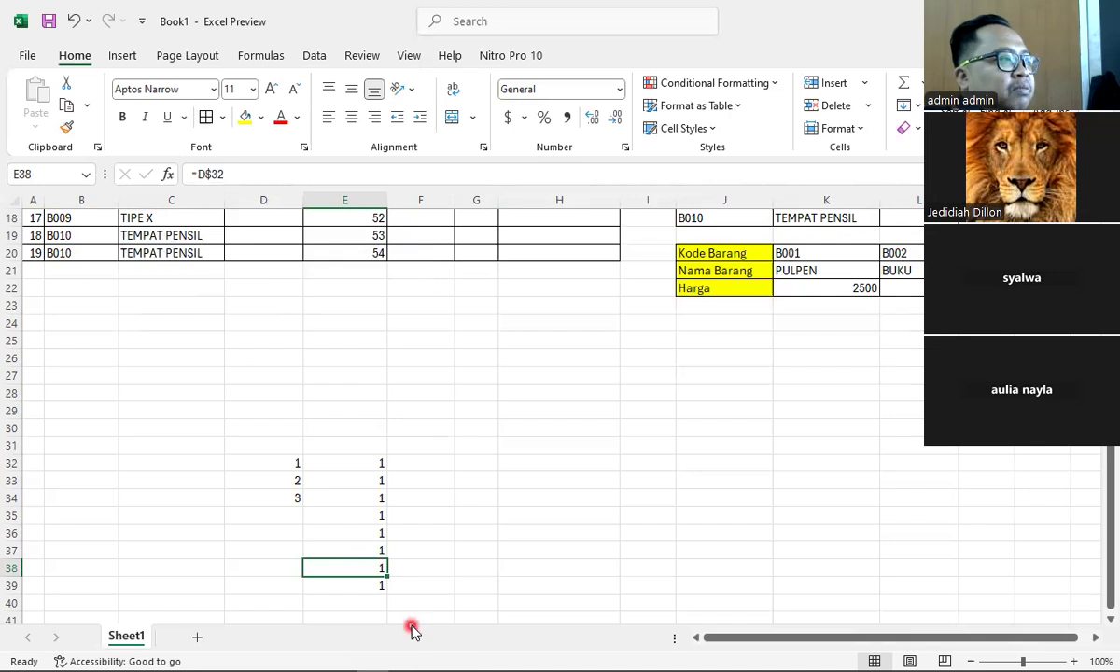
# Clear the sample values and formulas from D32 to E39 and return to D2 in the Harga satuan column.
pyautogui.moveTo(276, 463); pyautogui.dragTo(384, 577)
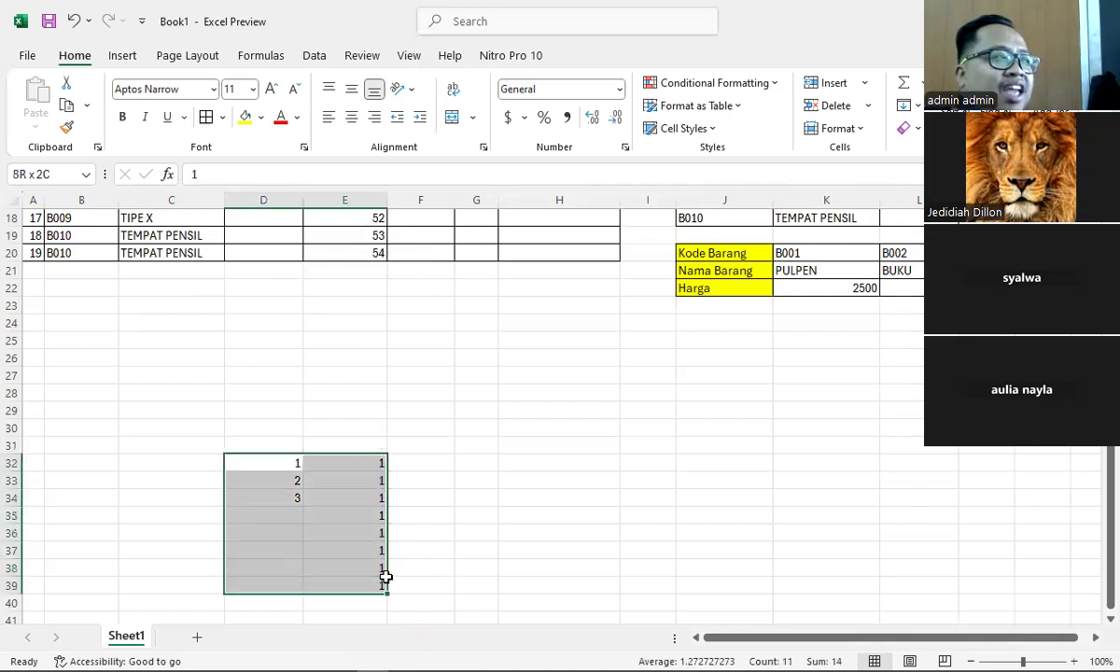
pyautogui.press('Delete')
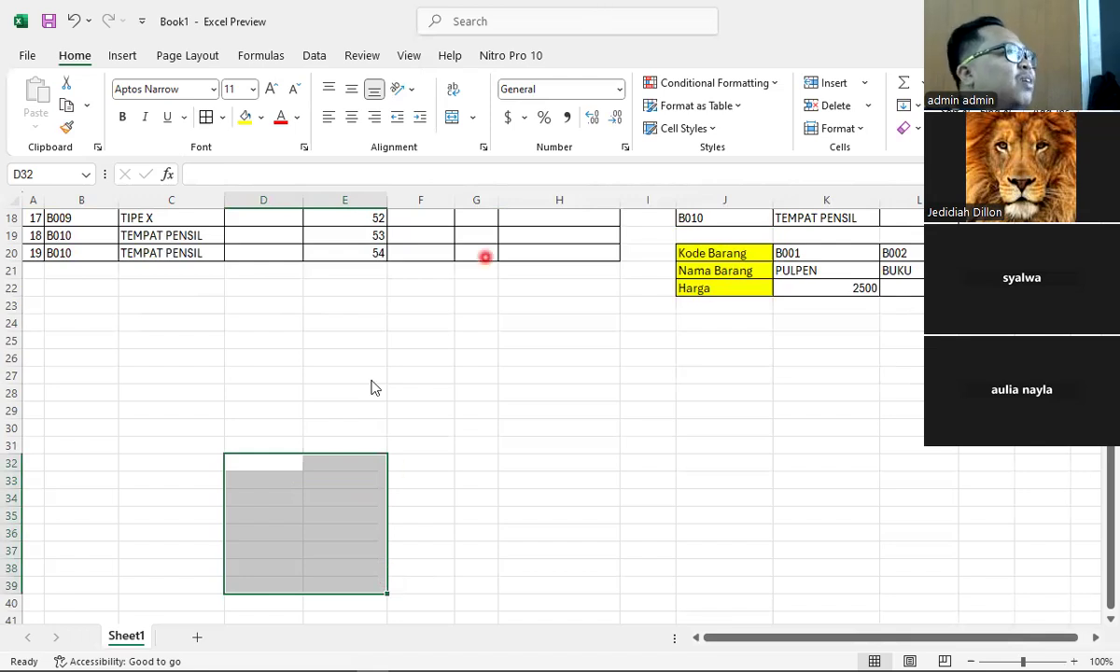
pyautogui.scroll(6, 364, 364)
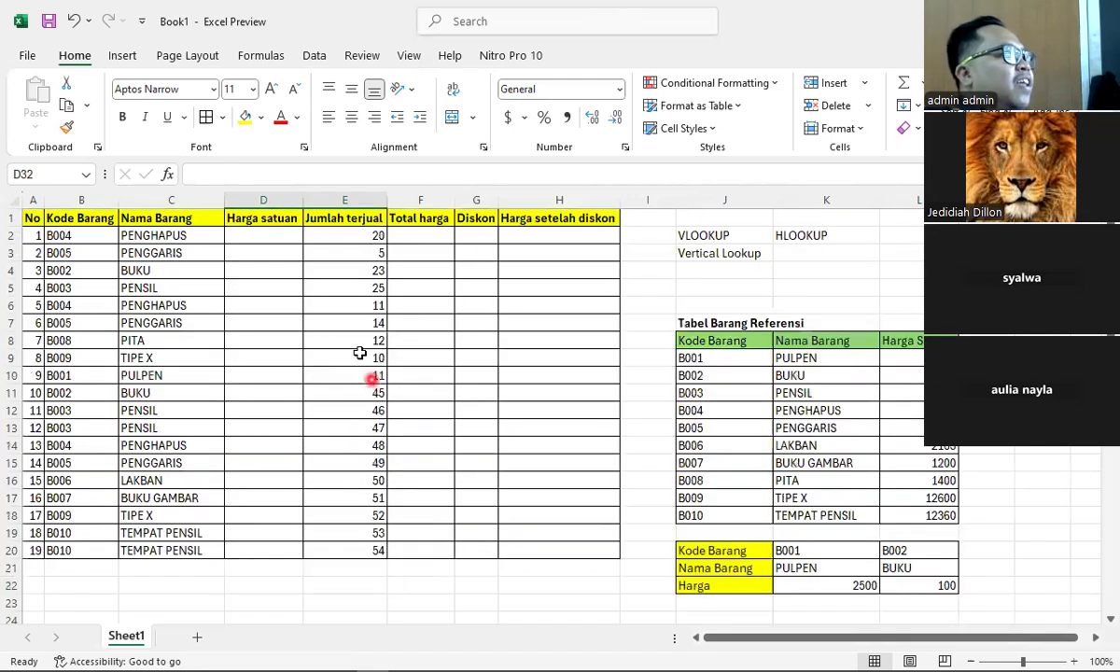
pyautogui.click(290, 235)
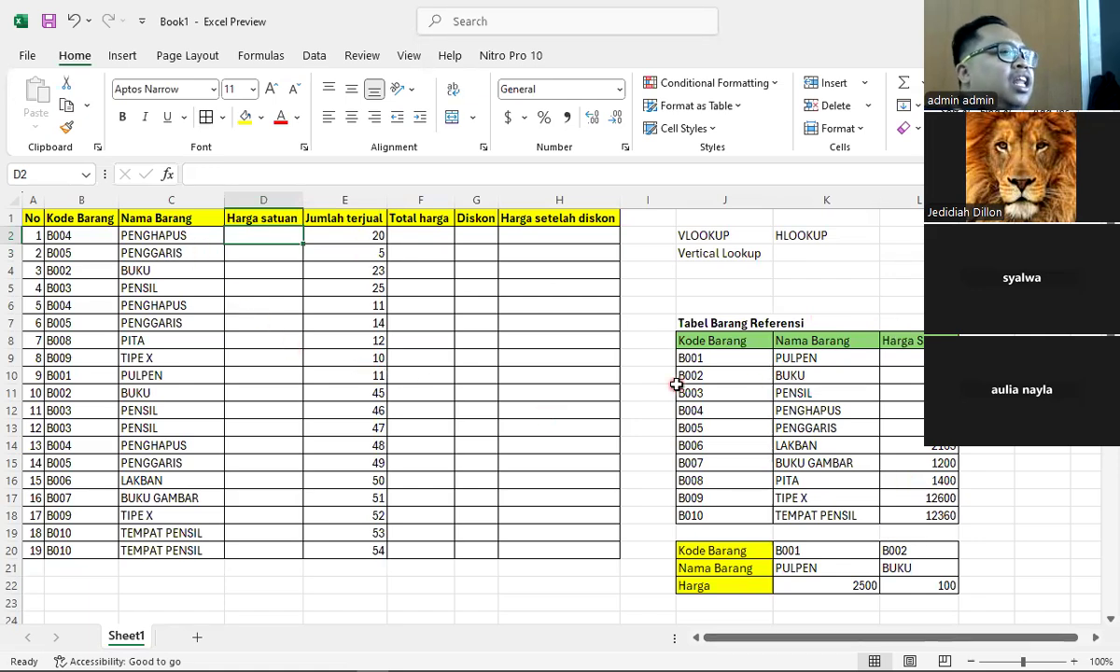
# Format the reference table's unit prices in L9 to L18 as Currency with the Rp Indonesian symbol.
pyautogui.moveTo(896, 358); pyautogui.dragTo(892, 515)
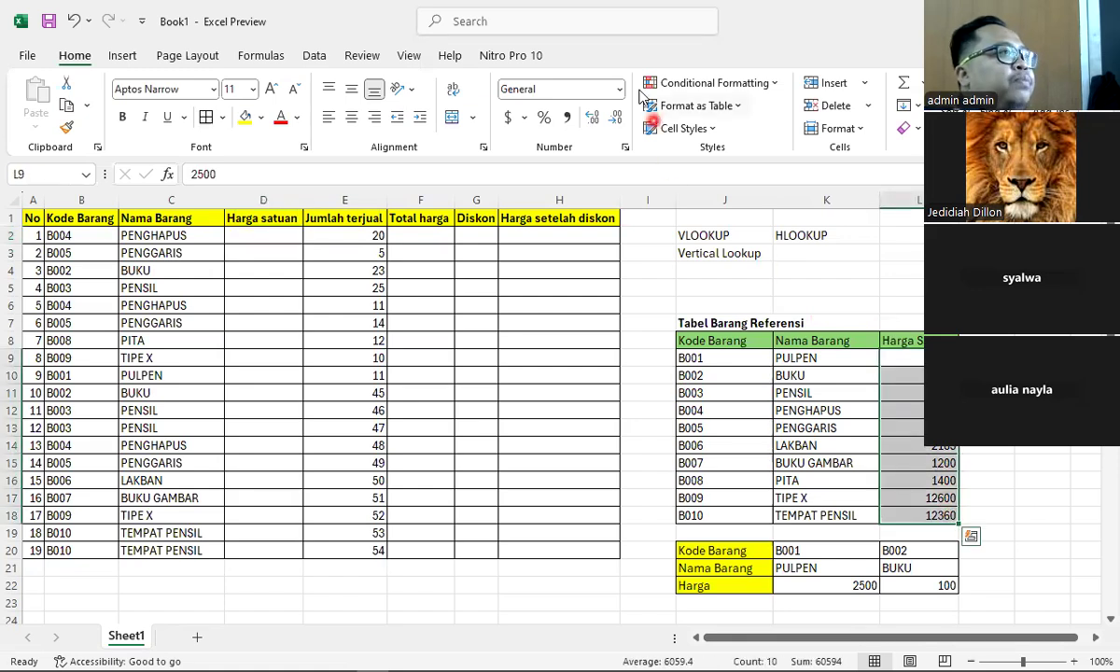
pyautogui.click(619, 88)
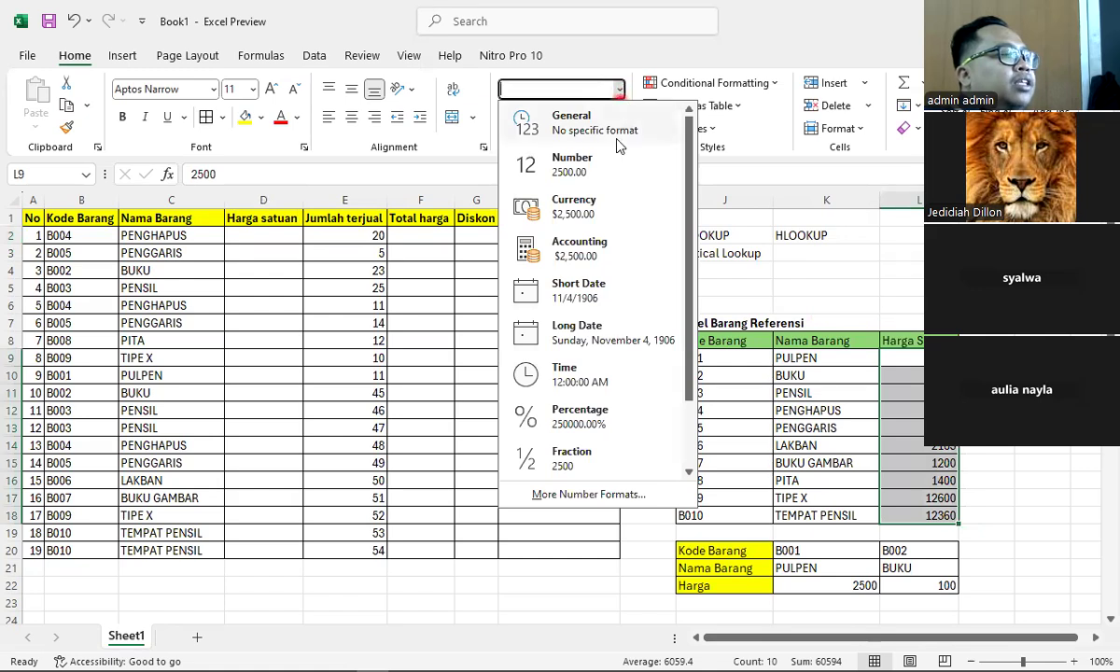
pyautogui.click(627, 494)
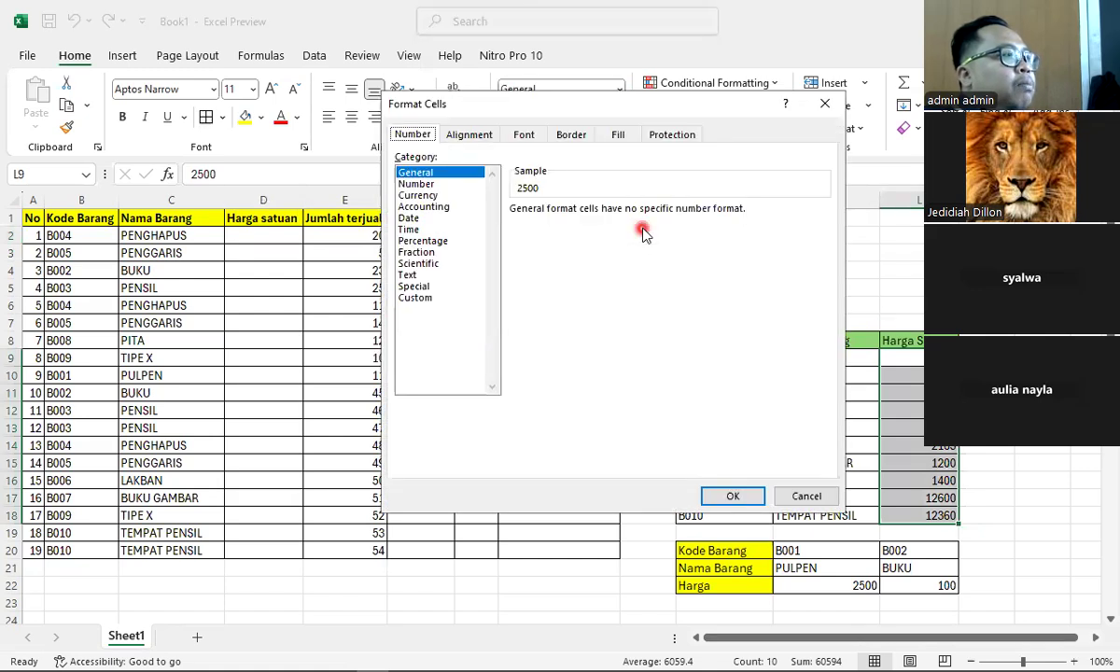
pyautogui.click(824, 106)
pyautogui.click(619, 88)
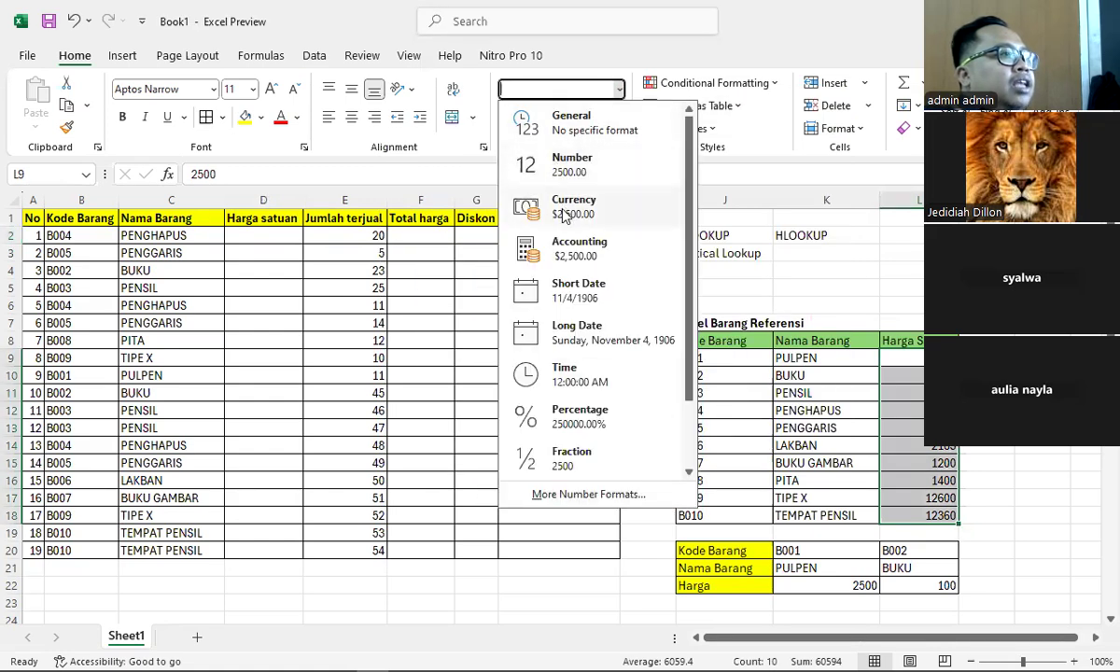
pyautogui.click(589, 495)
pyautogui.click(420, 195)
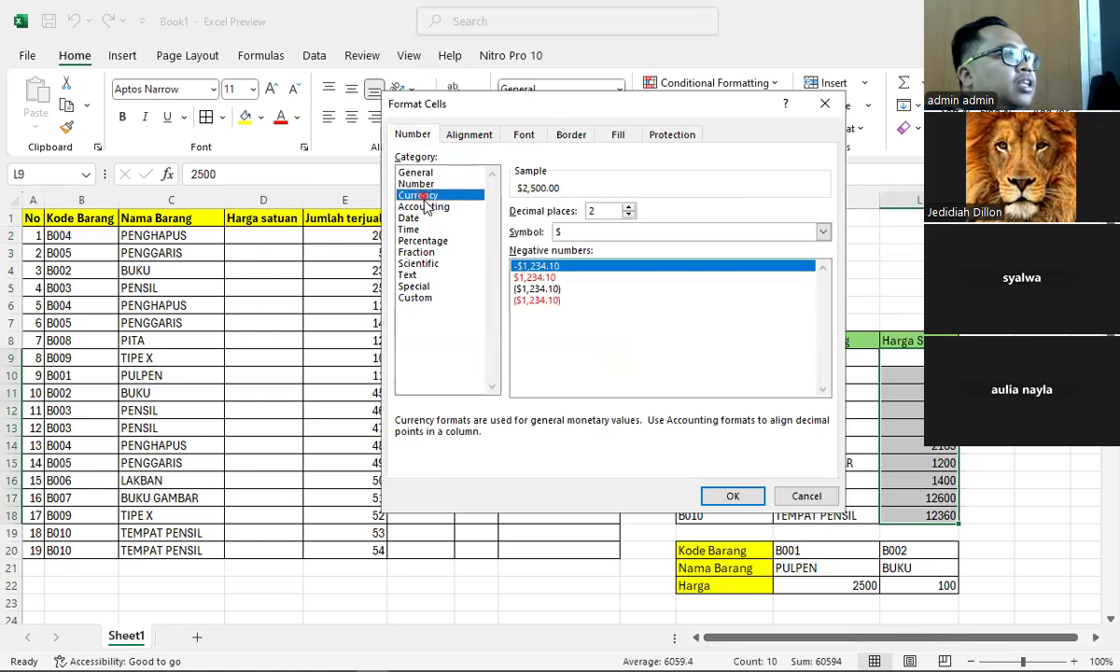
pyautogui.click(822, 232)
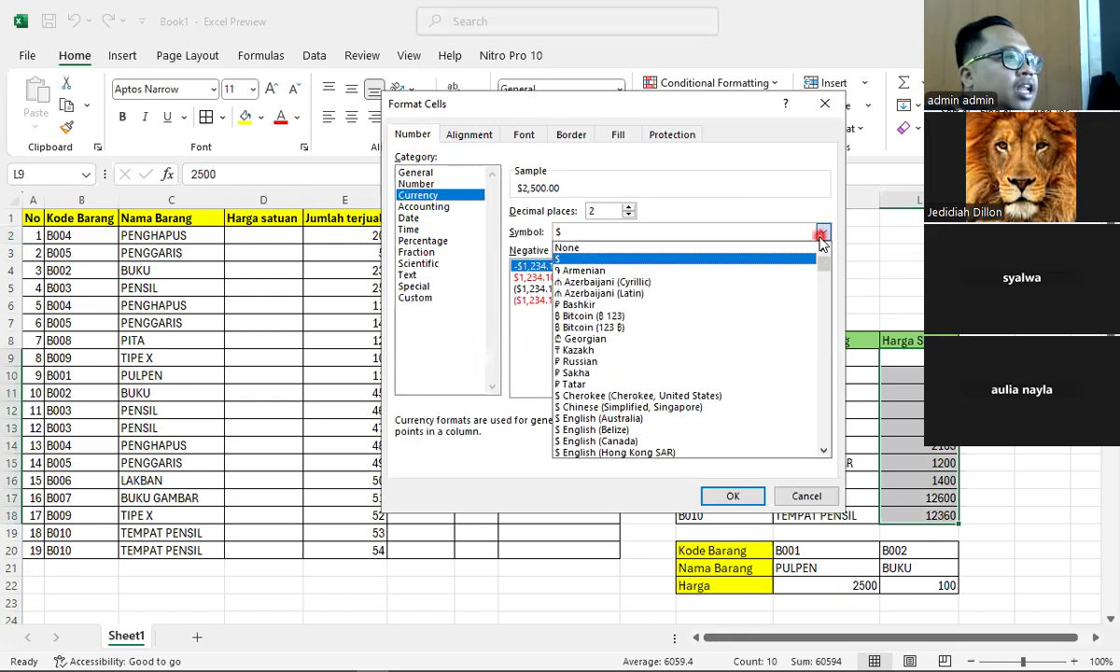
pyautogui.scroll(-1, 745, 357)
pyautogui.press('r')
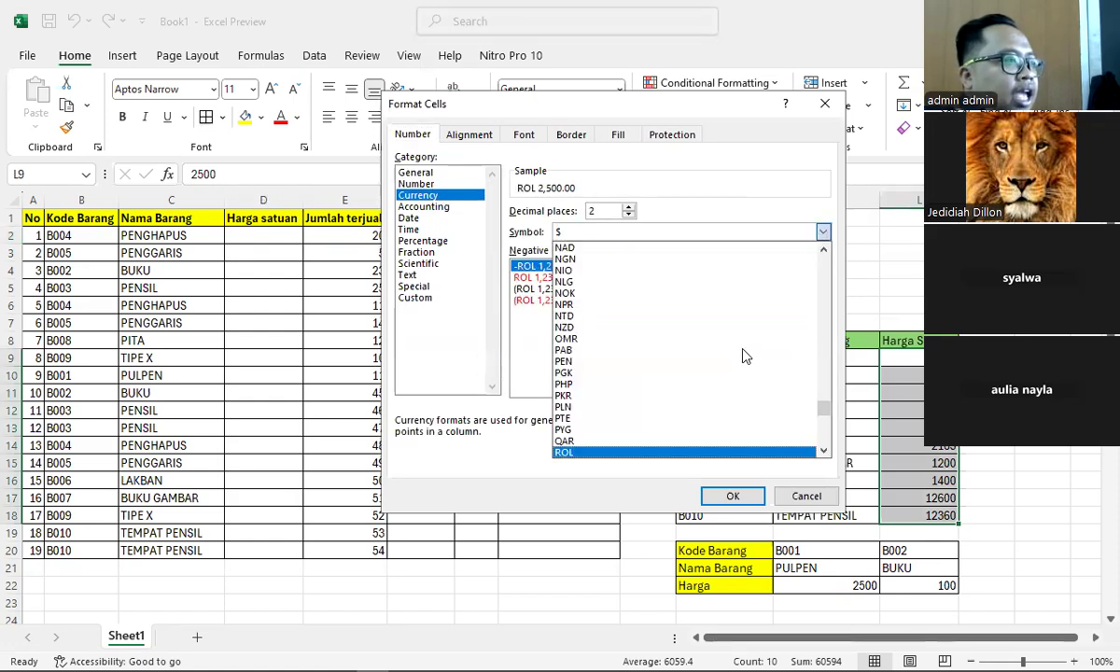
pyautogui.moveTo(822, 412); pyautogui.dragTo(827, 345)
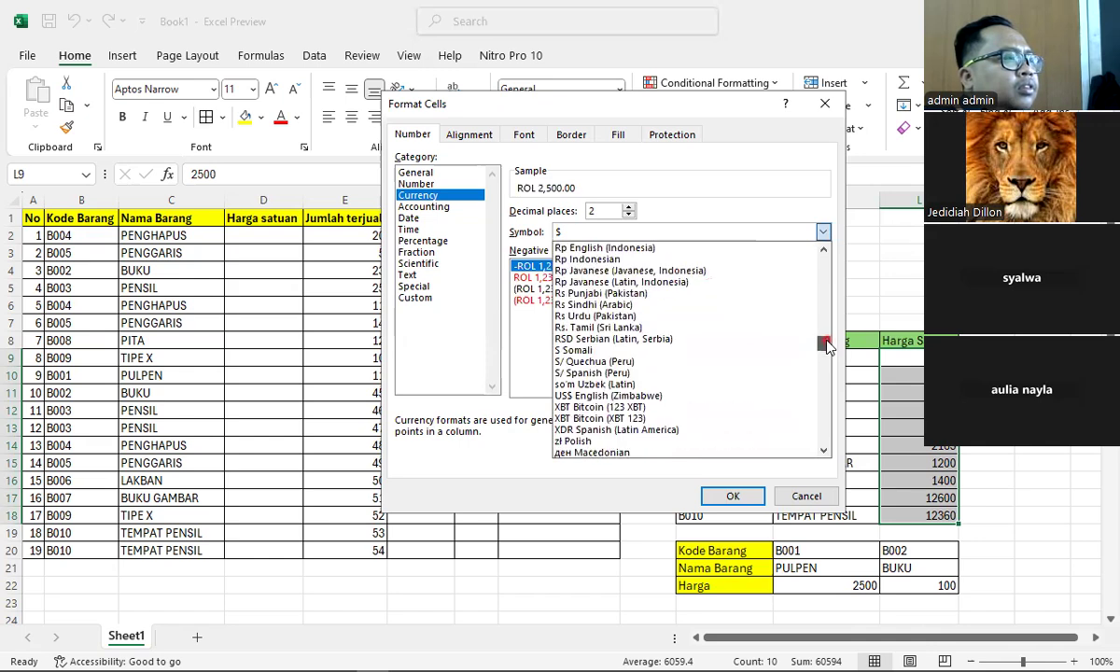
pyautogui.click(616, 260)
pyautogui.click(717, 496)
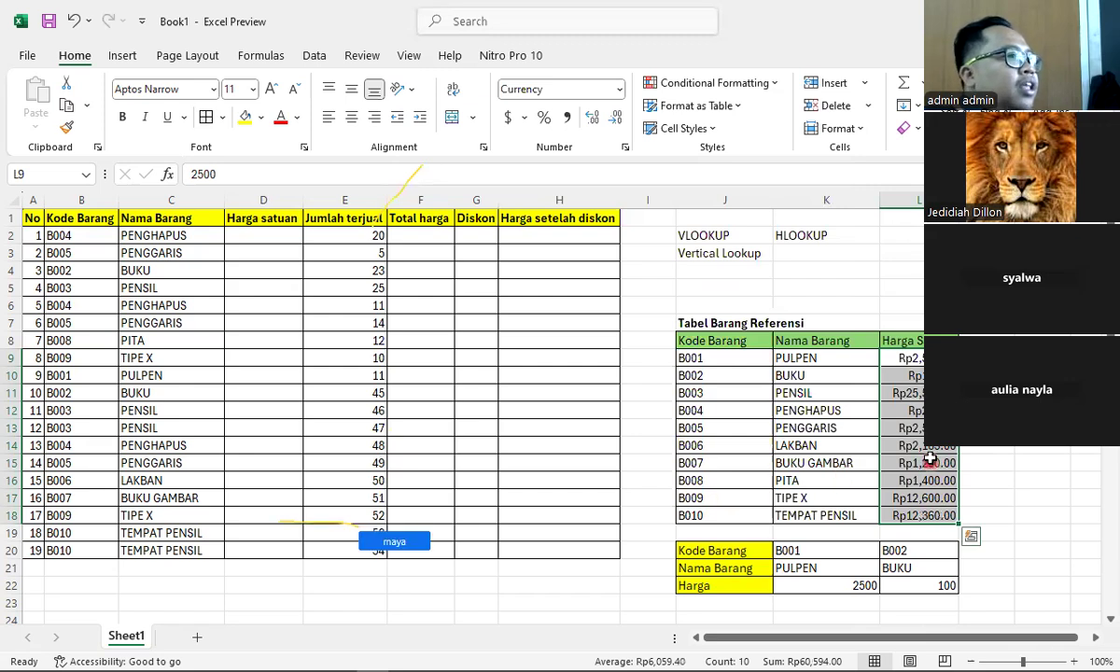
# Start a VLOOKUP formula in D2 with B2 as the lookup value and J8:L18 as the table array.
pyautogui.click(281, 238)
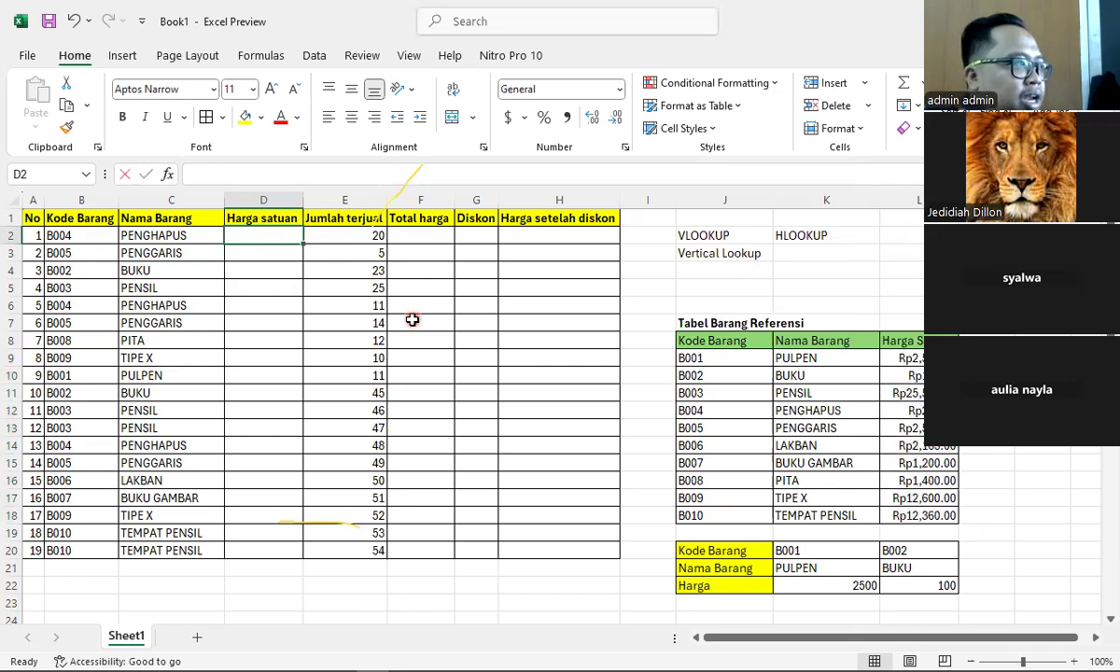
pyautogui.write('=VLOOKUP')
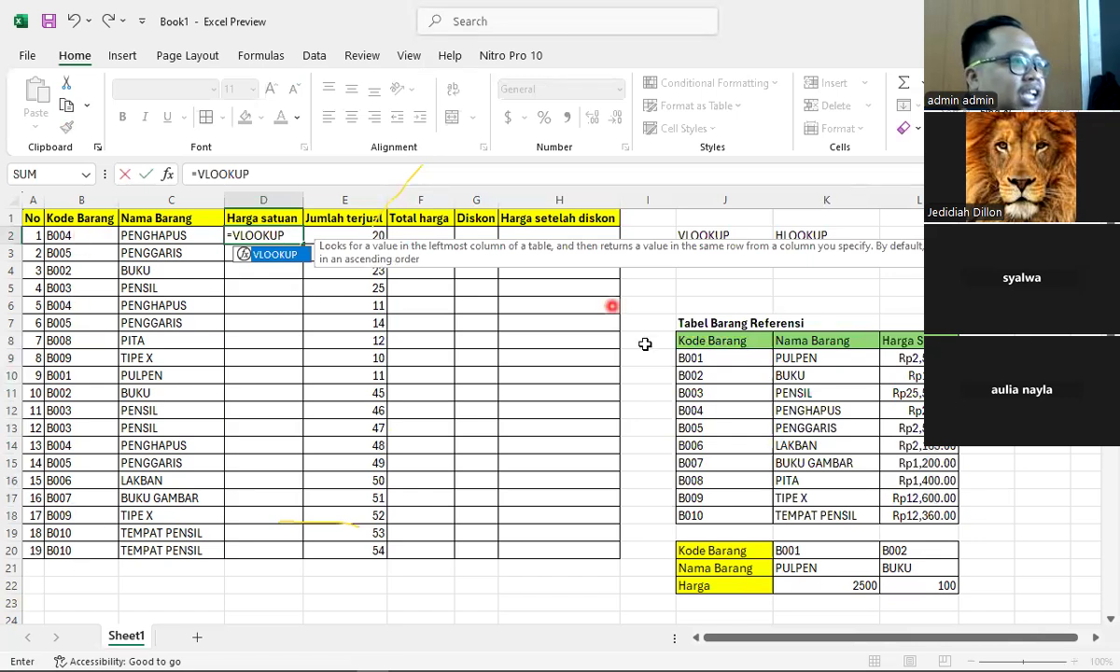
pyautogui.write('(')
pyautogui.click(83, 237)
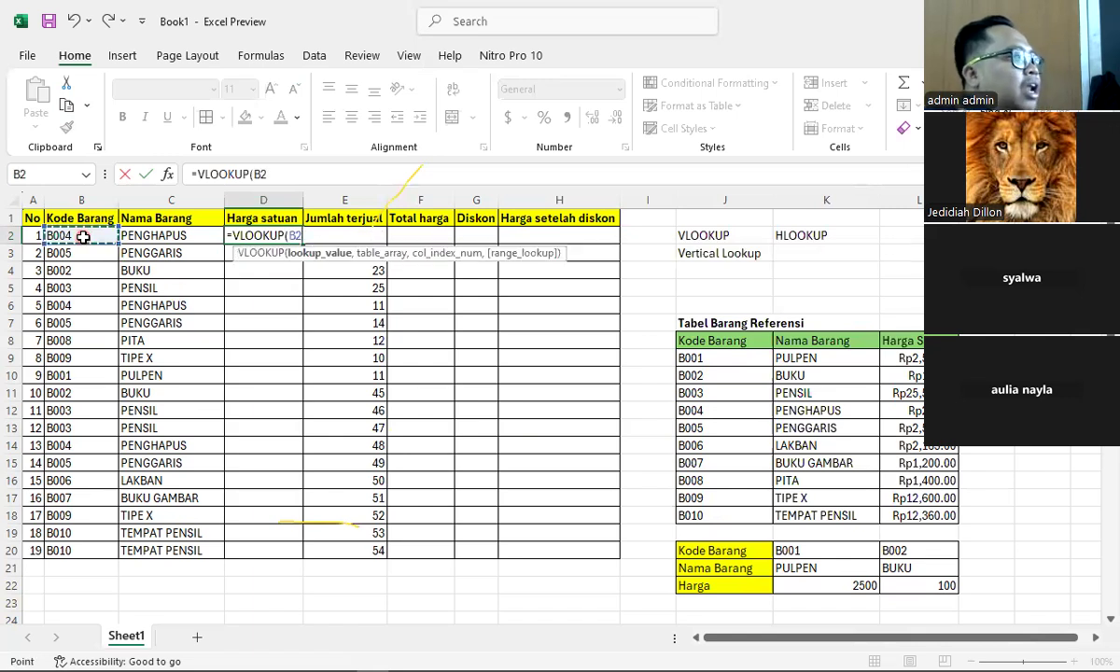
pyautogui.write(',')
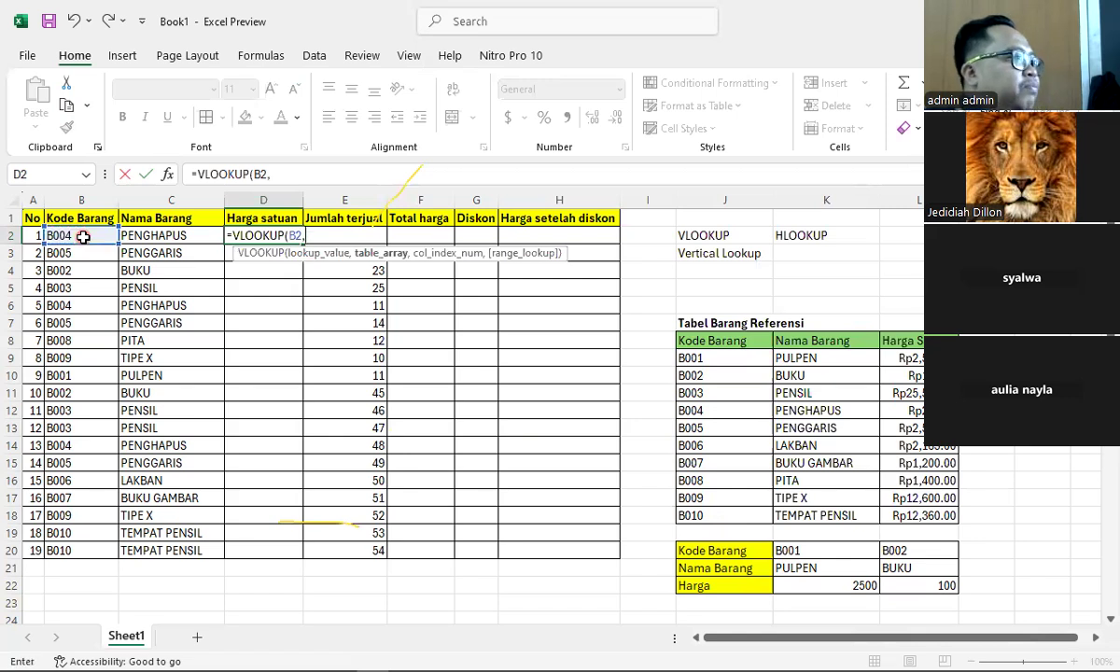
pyautogui.moveTo(695, 342); pyautogui.dragTo(915, 500)
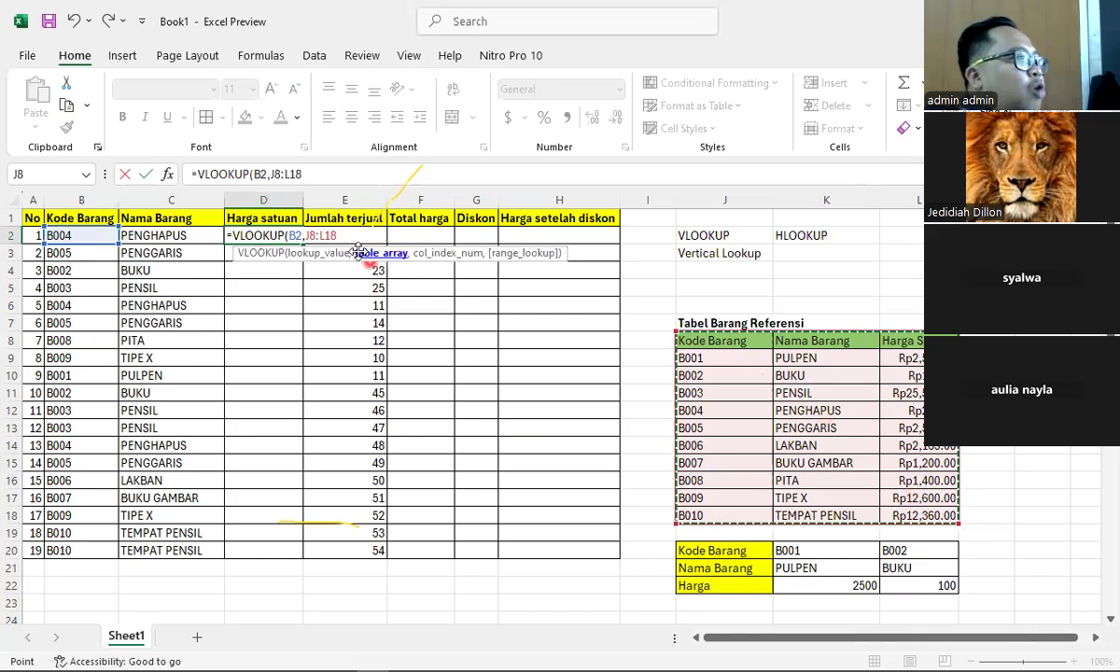
# Lock the table rows in D2's formula as J$8:L$18 and complete it with column index 3 and FALSE.
pyautogui.click(307, 176)
pyautogui.write('$')
pyautogui.click(295, 173)
pyautogui.write('$18')
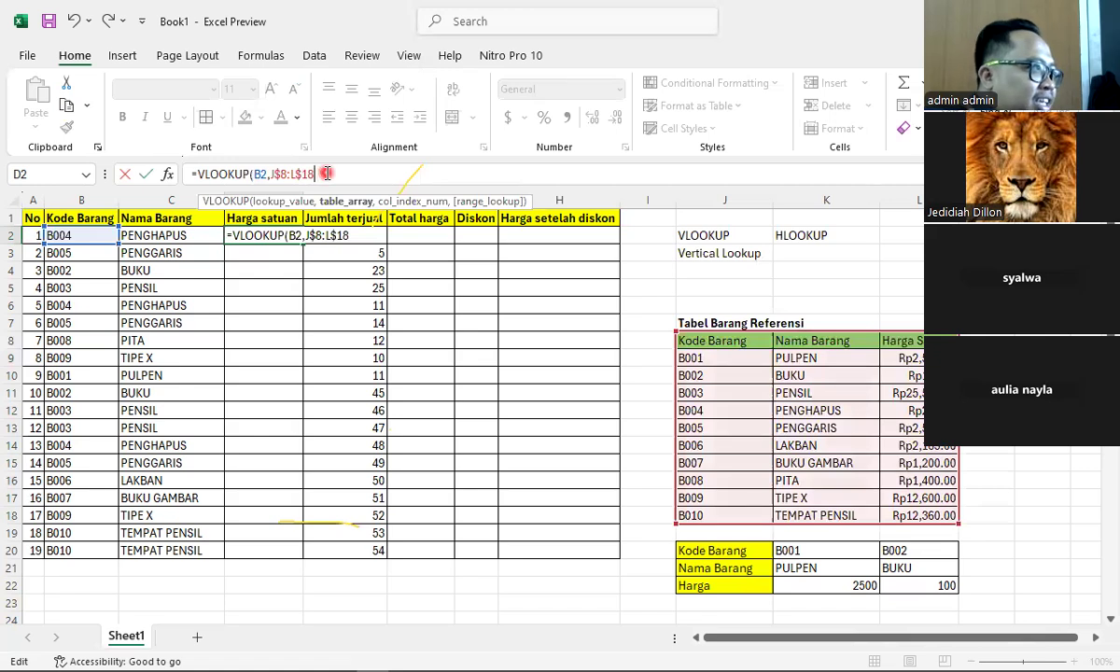
pyautogui.write(',')
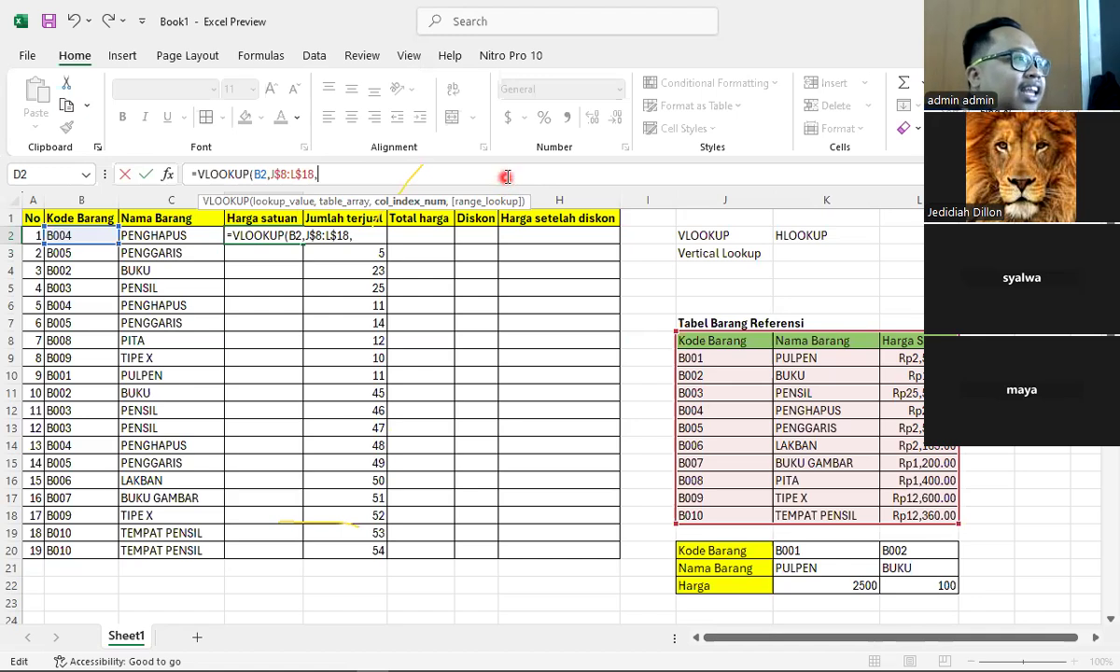
pyautogui.write('3,')
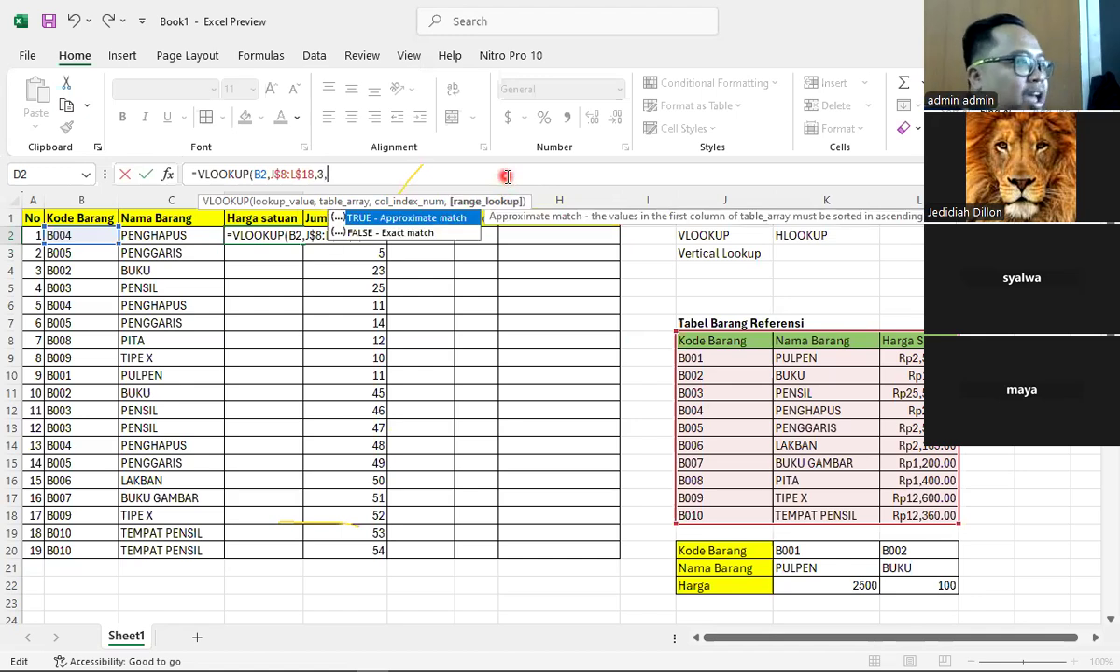
pyautogui.write('FALSE)')
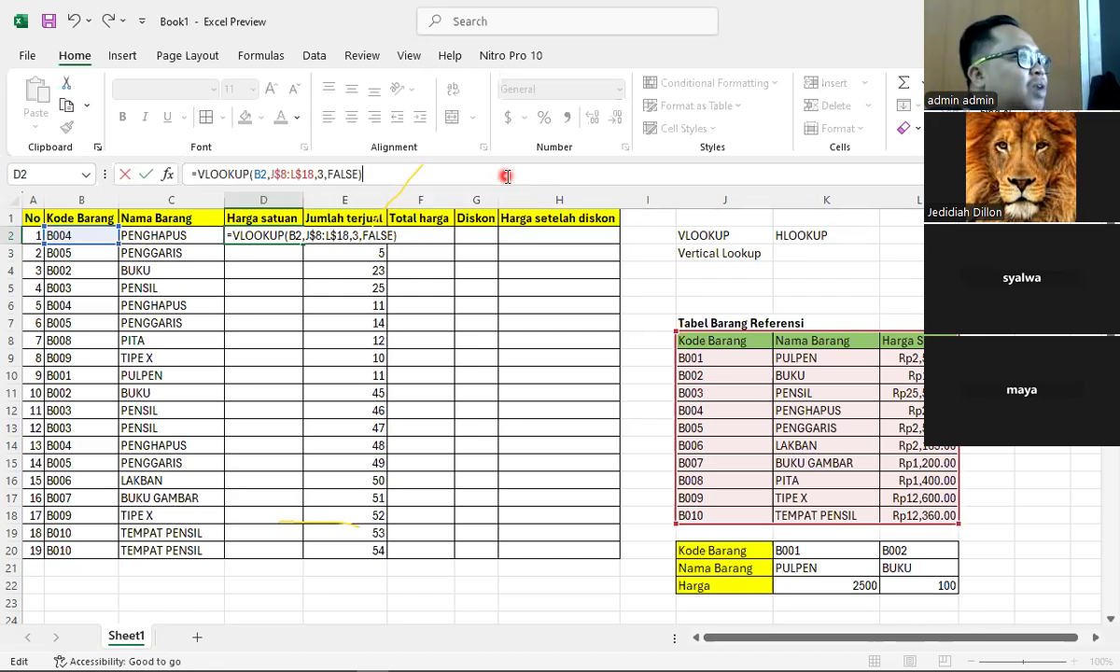
pyautogui.press('Return')
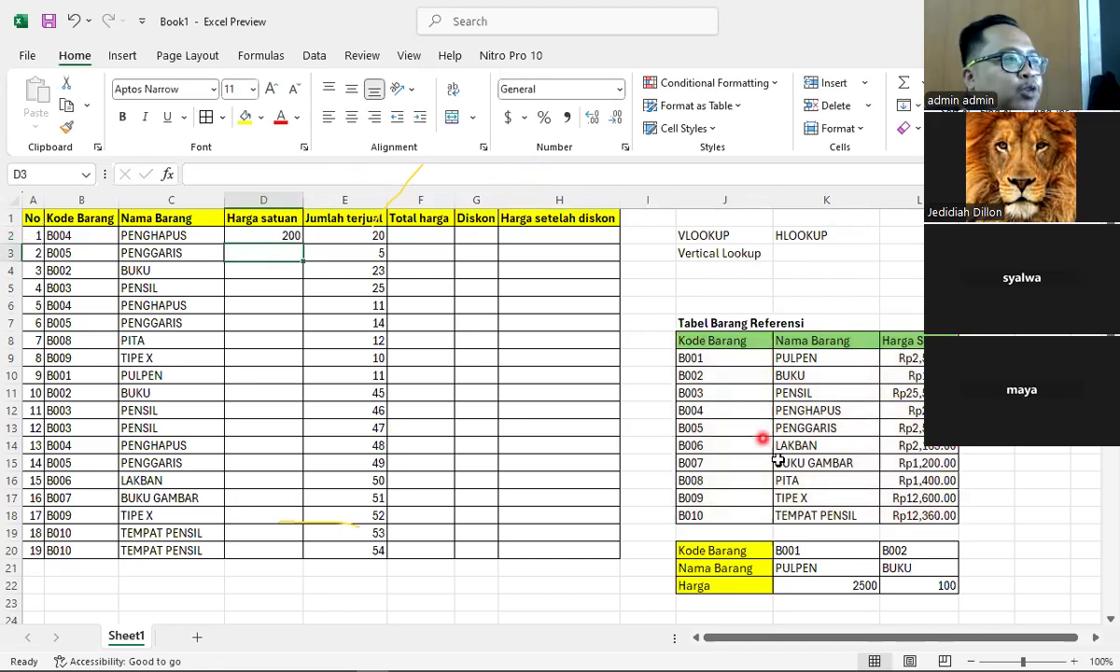
# Reduce the reference table's unit prices in L9 to L18 to zero decimal places.
pyautogui.click(883, 412)
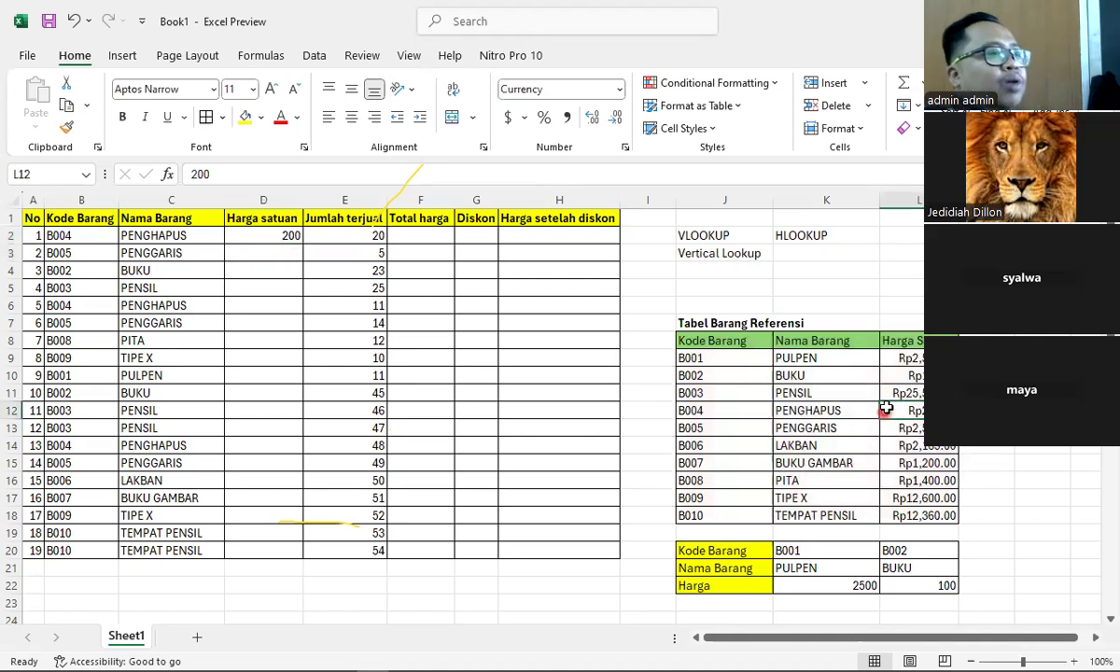
pyautogui.moveTo(921, 359); pyautogui.dragTo(918, 443)
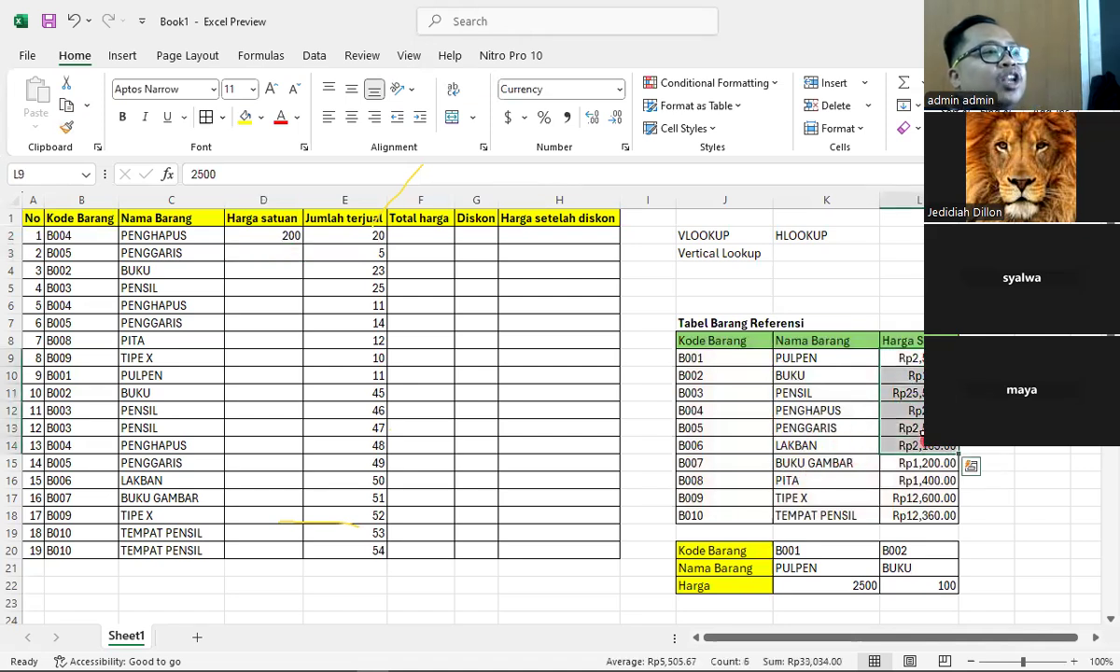
pyautogui.click(918, 412)
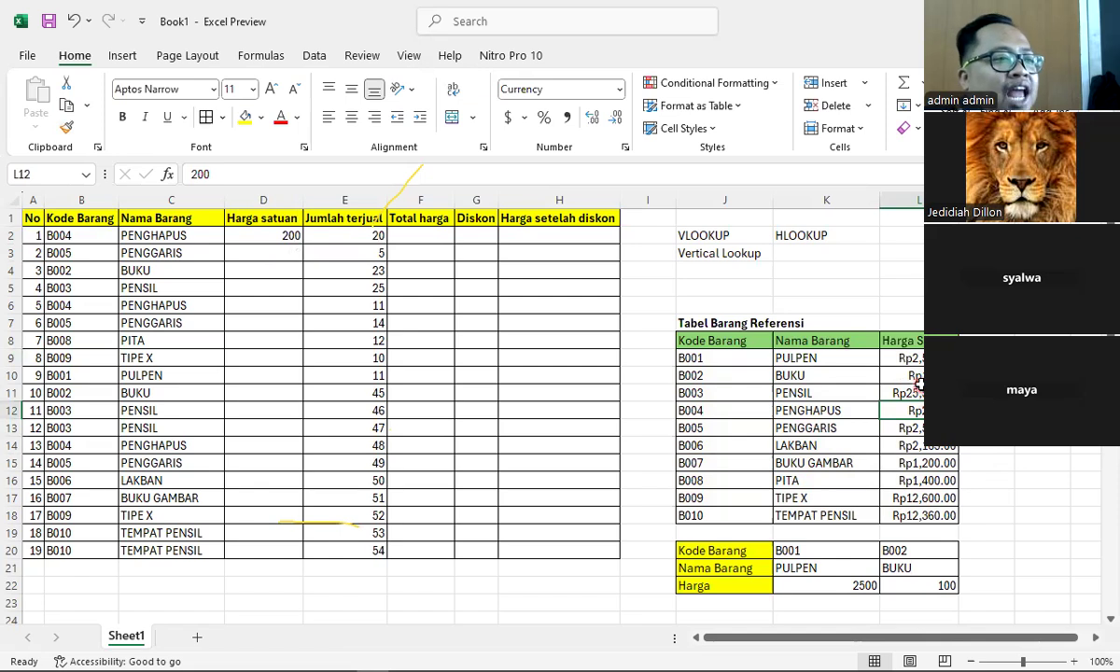
pyautogui.moveTo(922, 358); pyautogui.dragTo(931, 512)
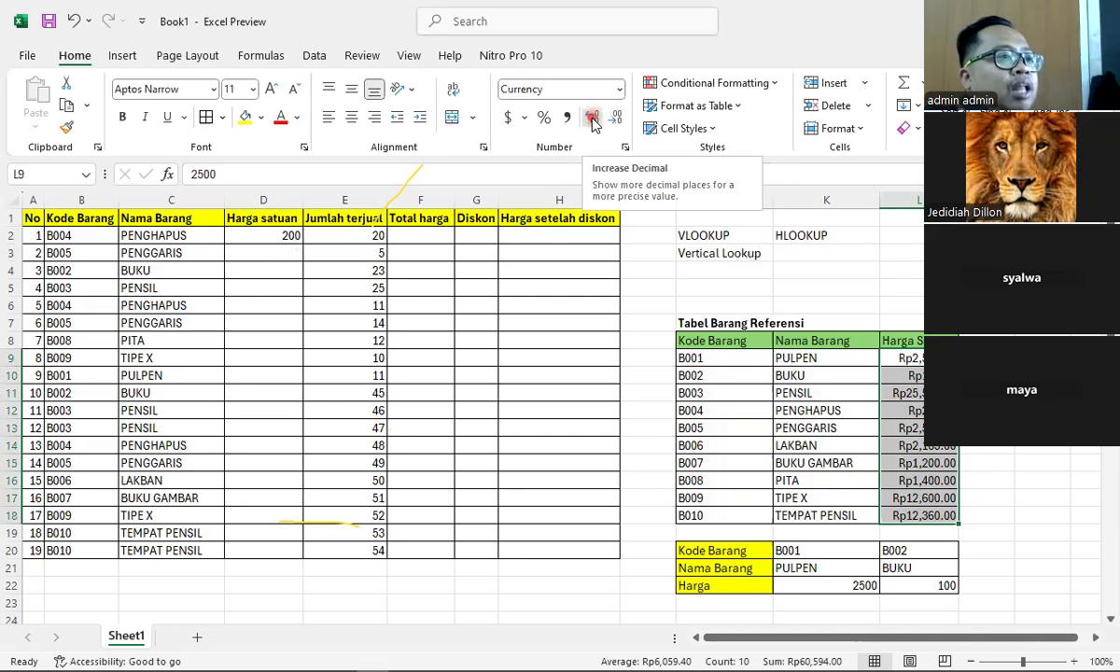
pyautogui.click(593, 118)
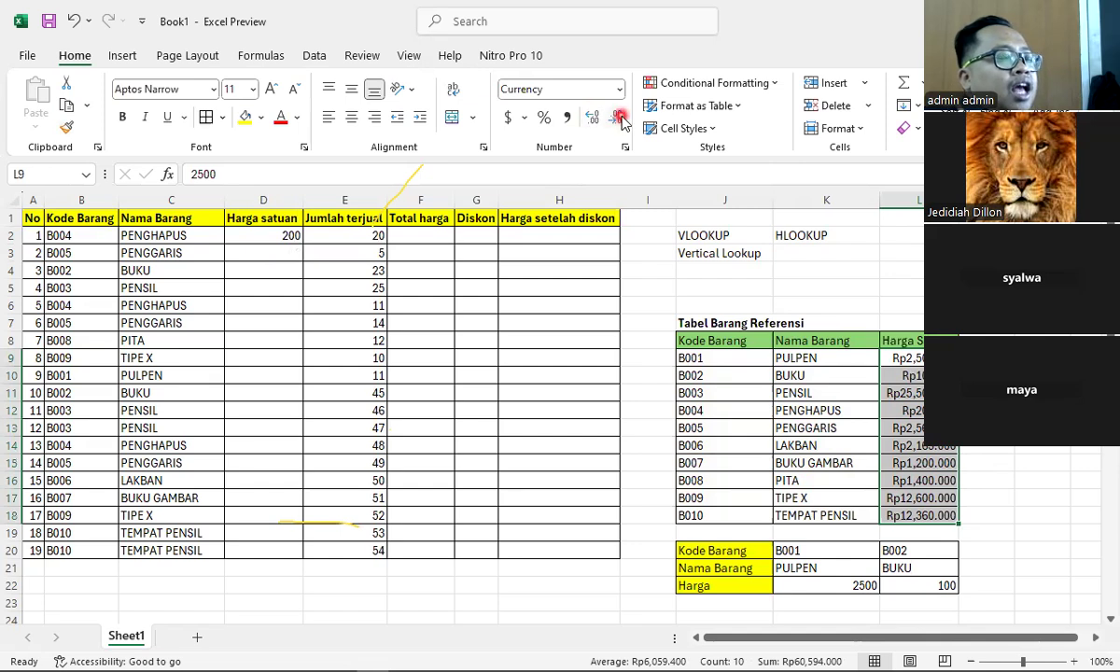
pyautogui.click(619, 120)
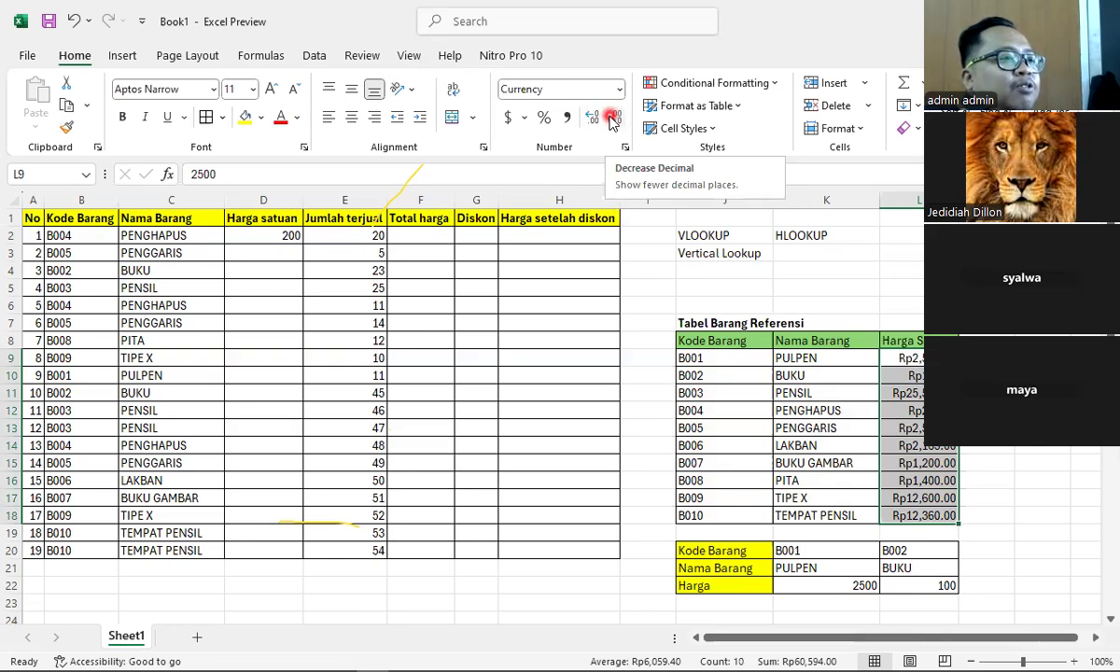
pyautogui.click(612, 123)
pyautogui.click(612, 122)
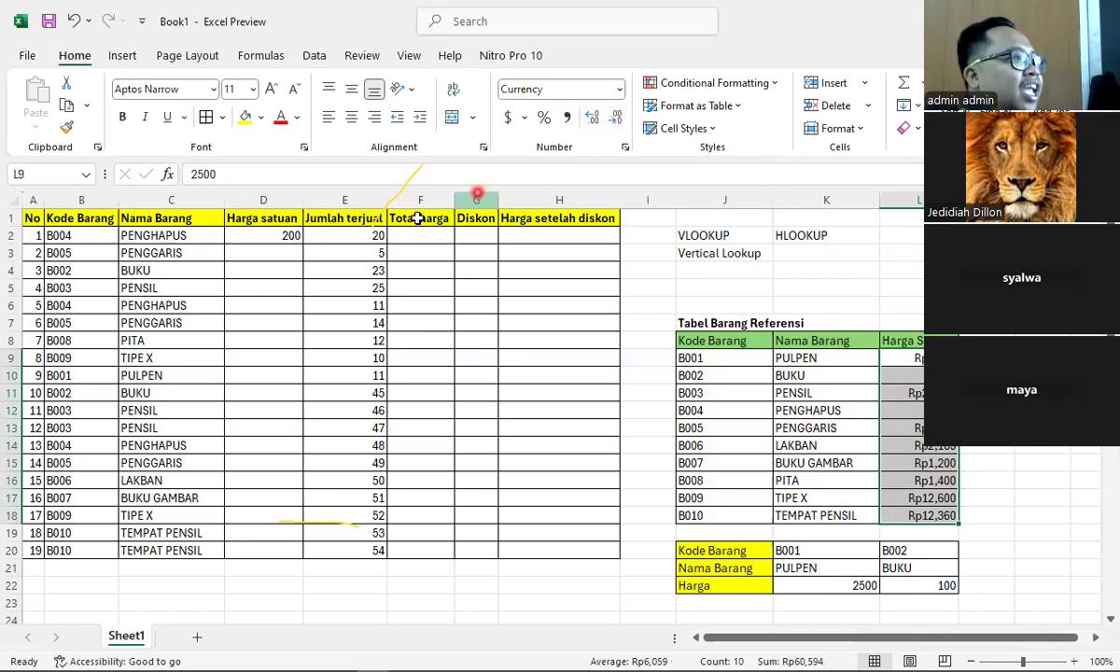
# Format the looked-up unit price in D2 as Currency with the Rp Indonesian symbol.
pyautogui.click(292, 239)
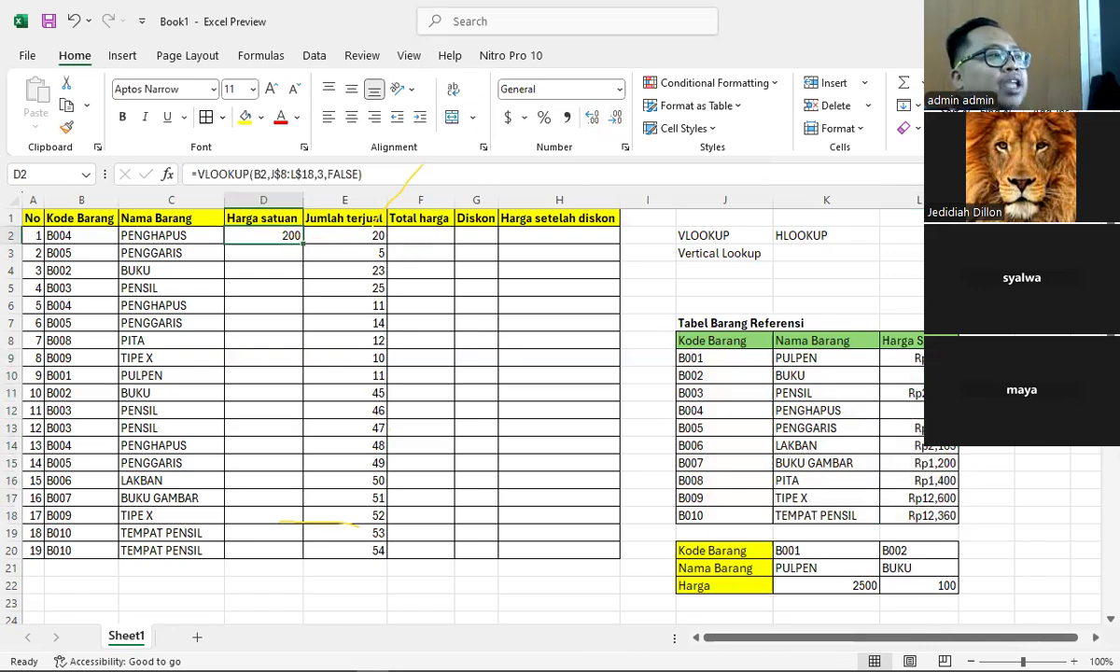
pyautogui.doubleClick(261, 236)
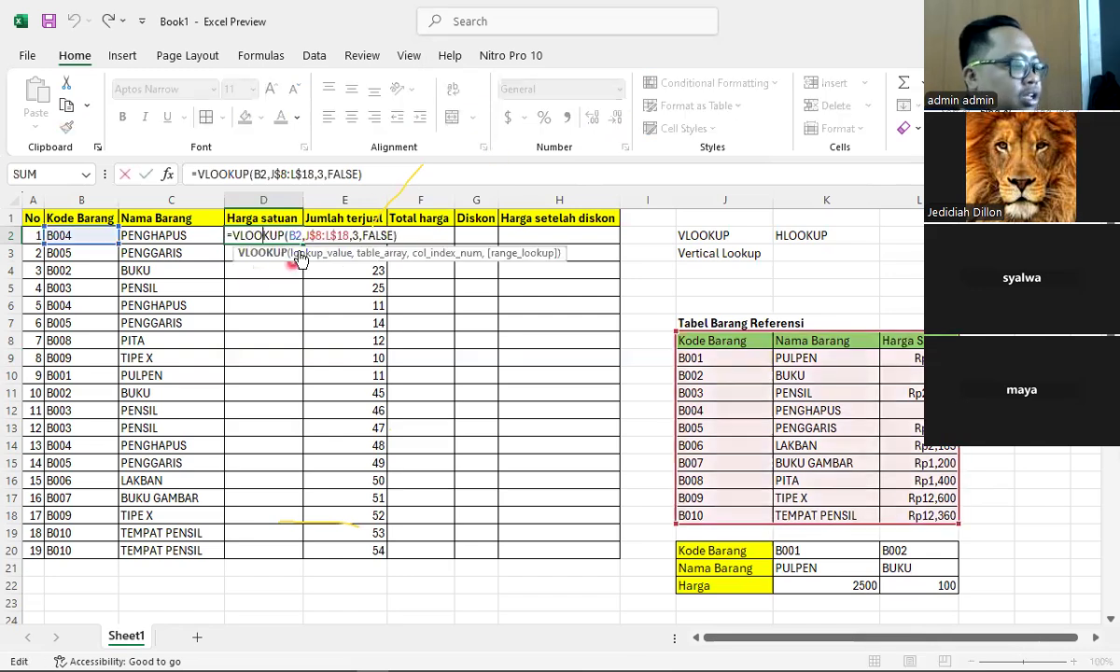
pyautogui.press('Escape')
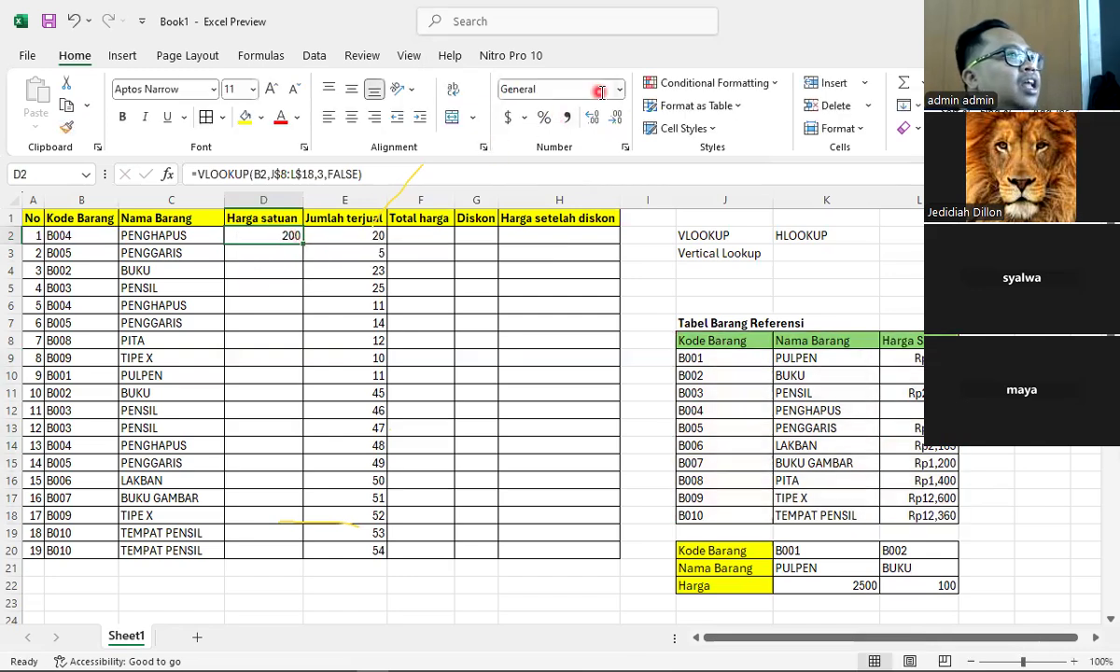
pyautogui.click(619, 89)
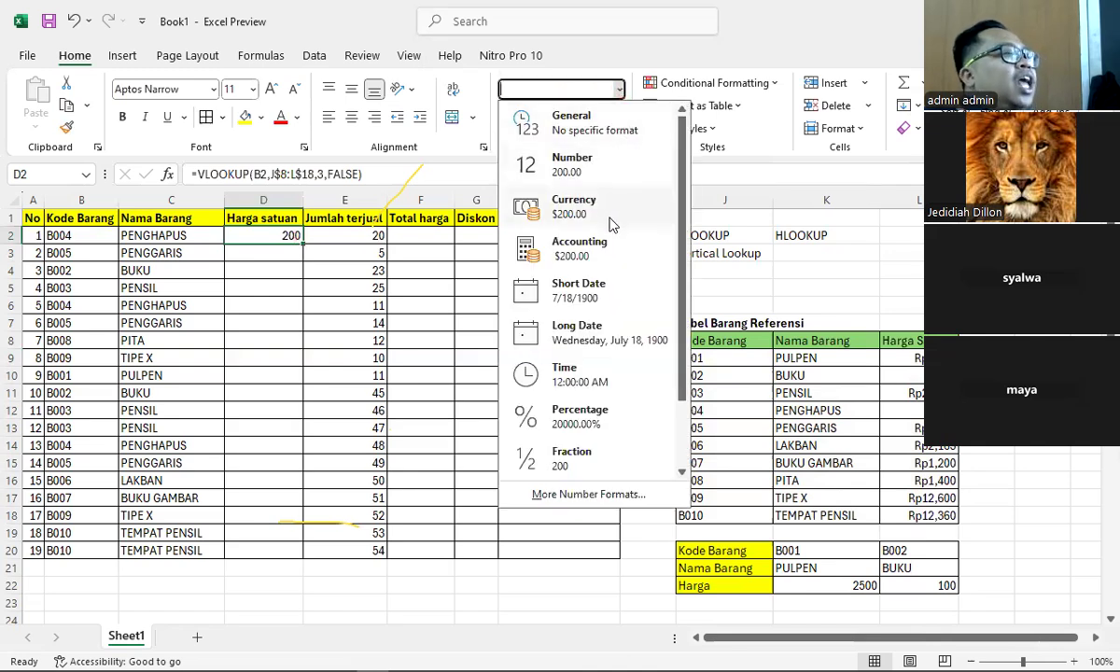
pyautogui.click(588, 495)
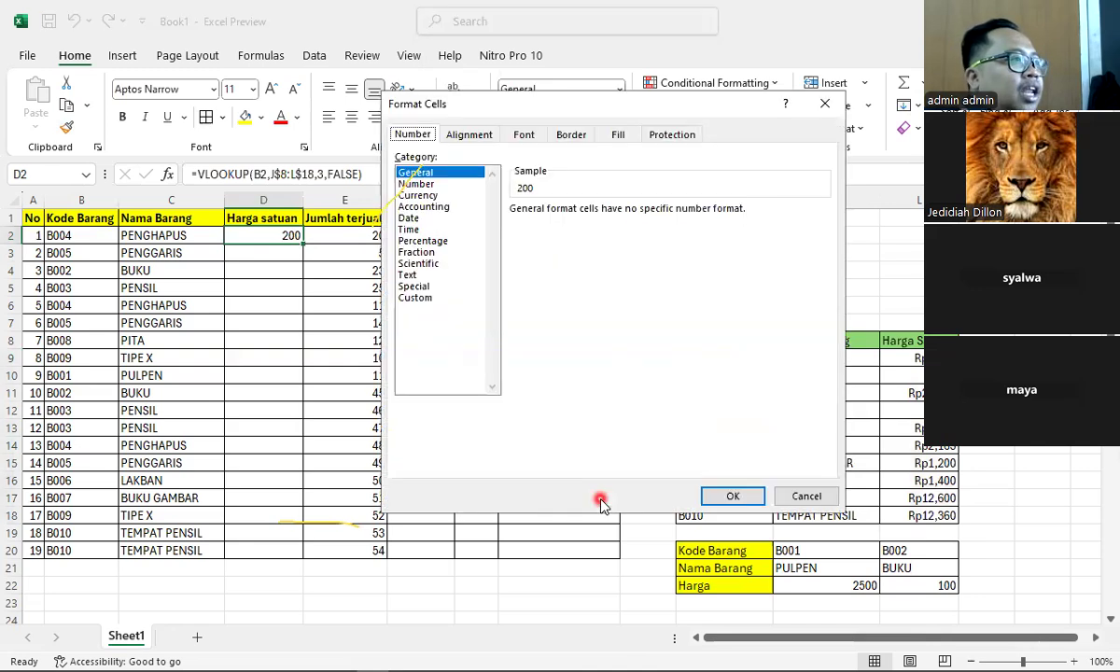
pyautogui.click(445, 196)
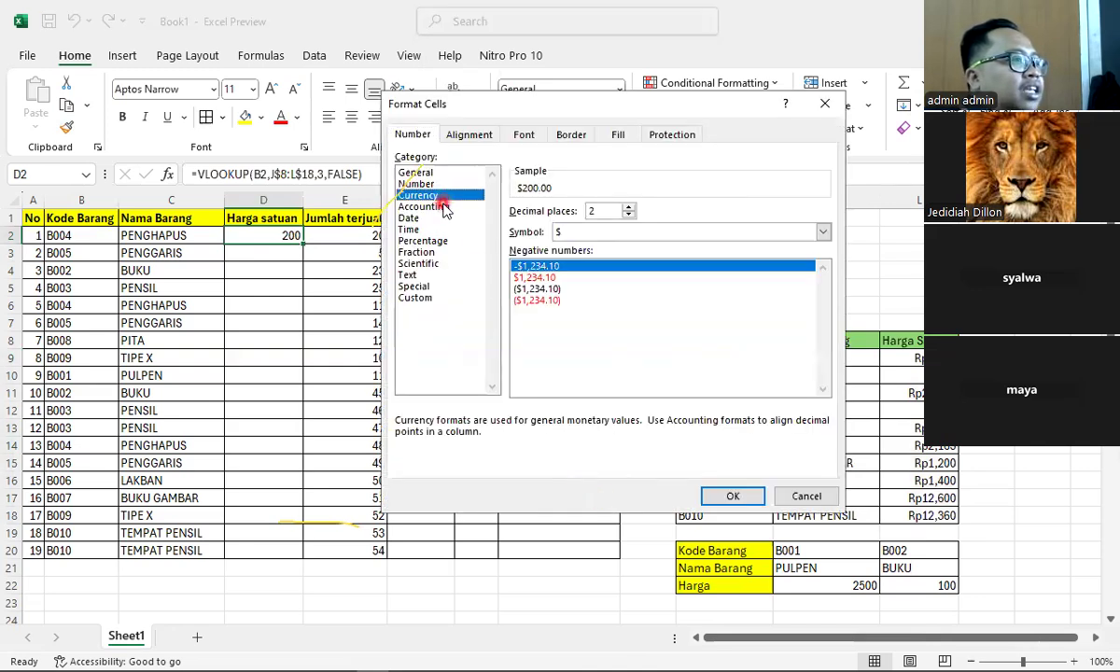
pyautogui.click(820, 231)
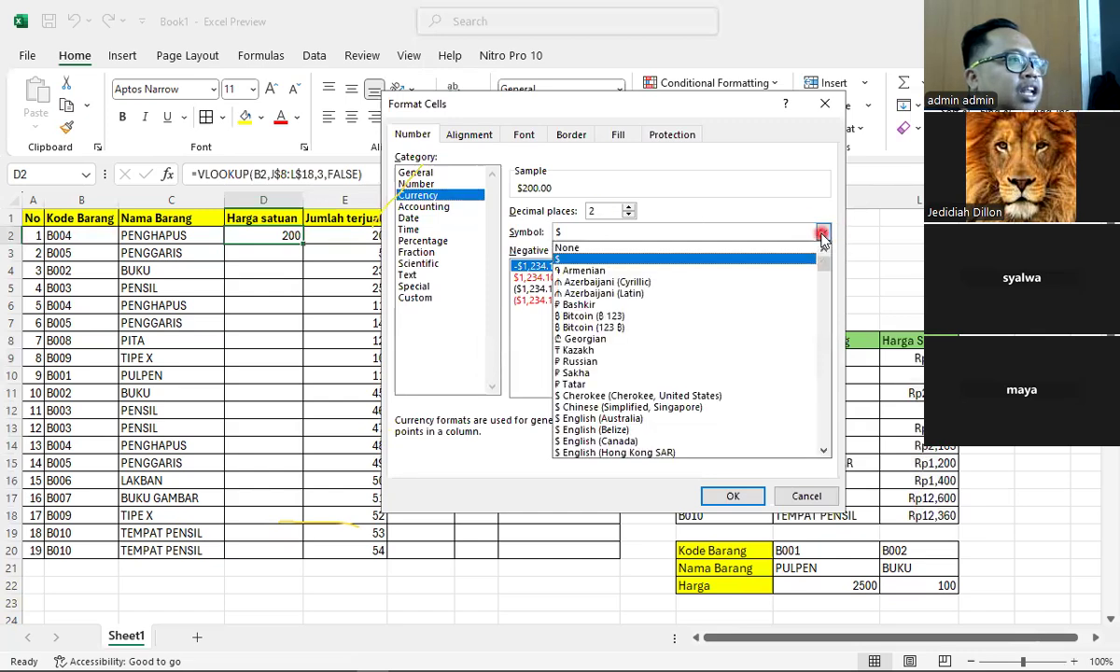
pyautogui.scroll(-2, 728, 327)
pyautogui.scroll(-1, 730, 361)
pyautogui.moveTo(824, 270); pyautogui.dragTo(833, 348)
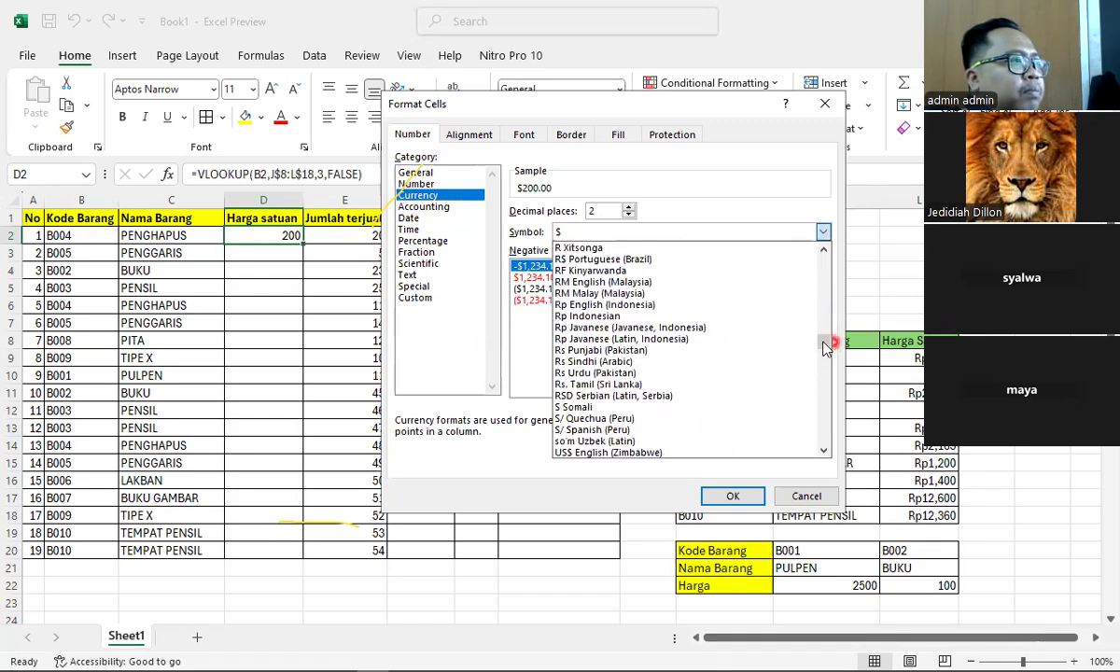
pyautogui.click(648, 314)
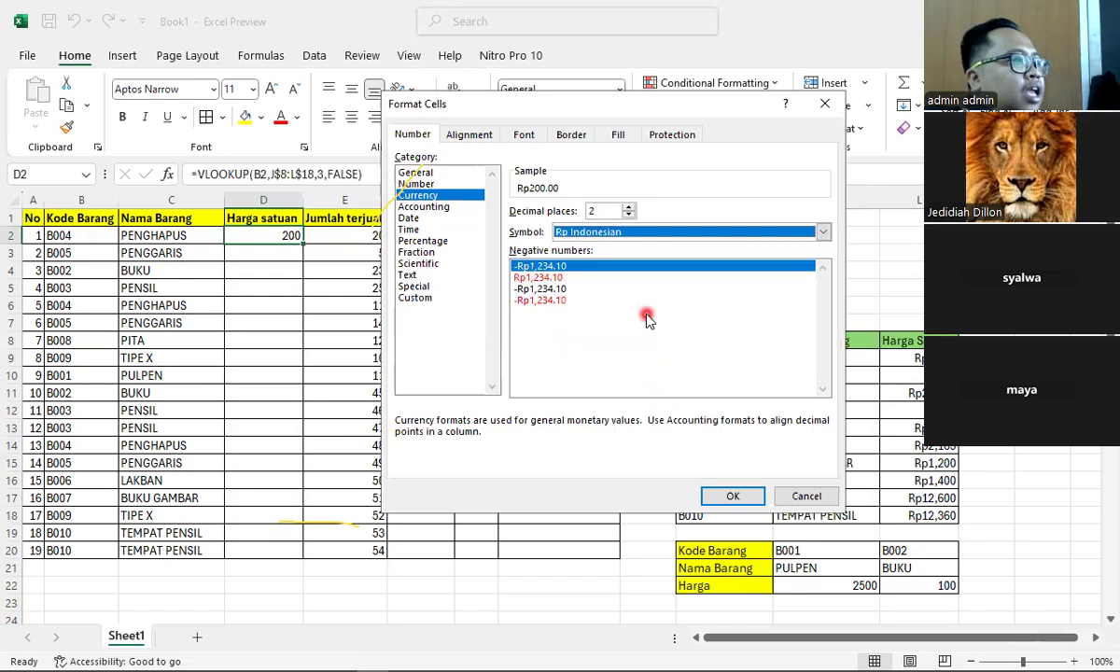
pyautogui.click(723, 494)
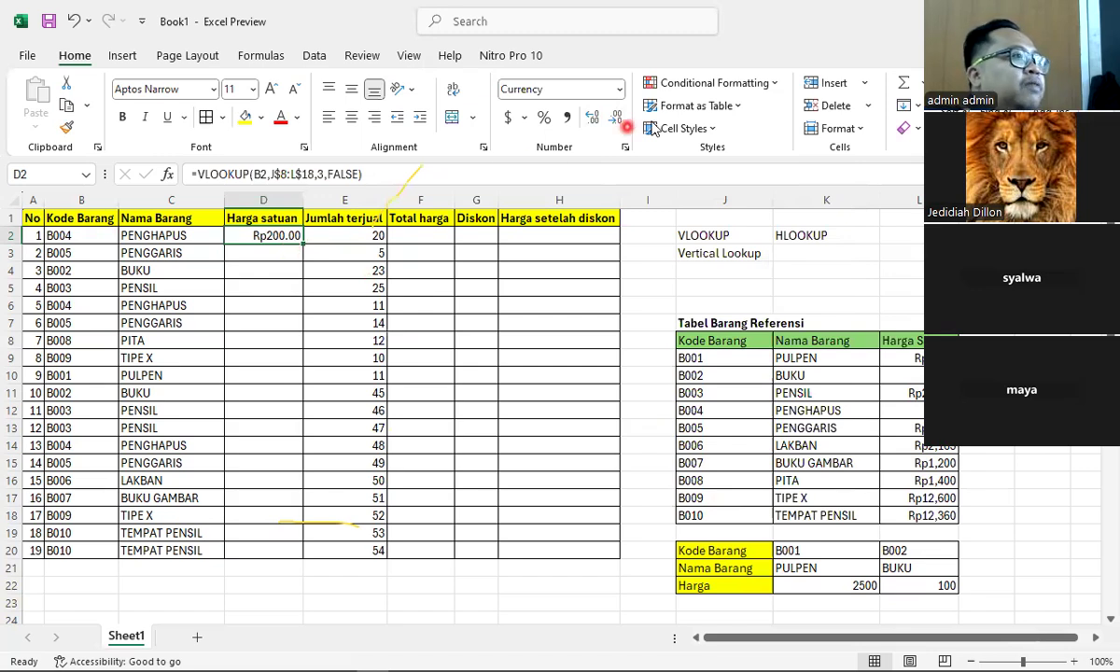
# Remove the decimals from D2 and fill its formula down to D20.
pyautogui.click(614, 119)
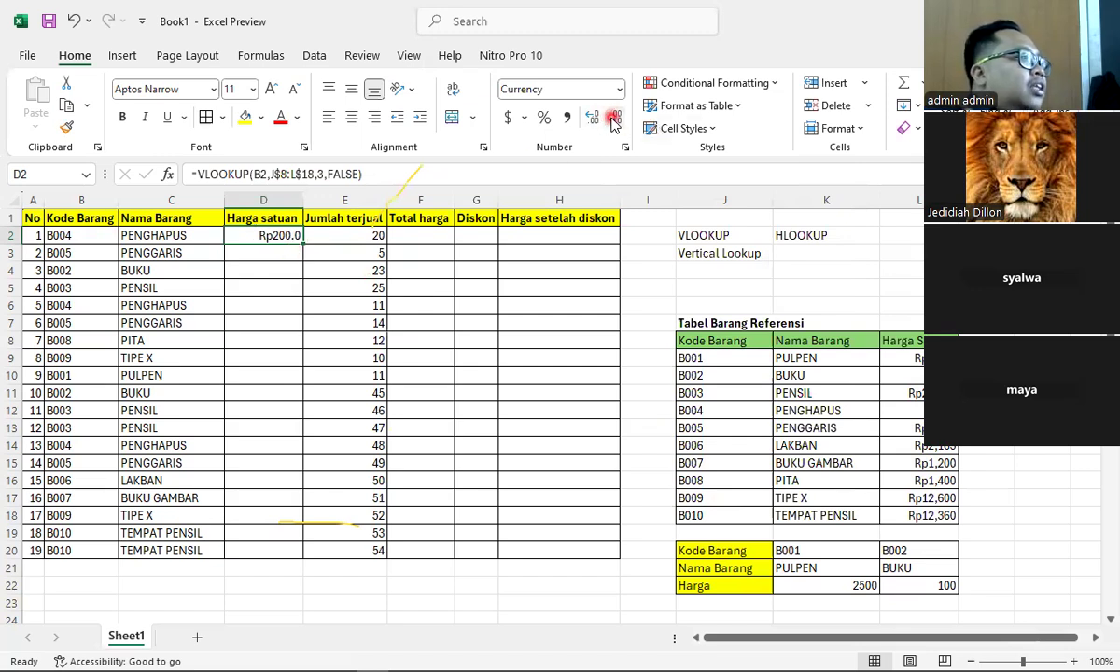
pyautogui.click(614, 119)
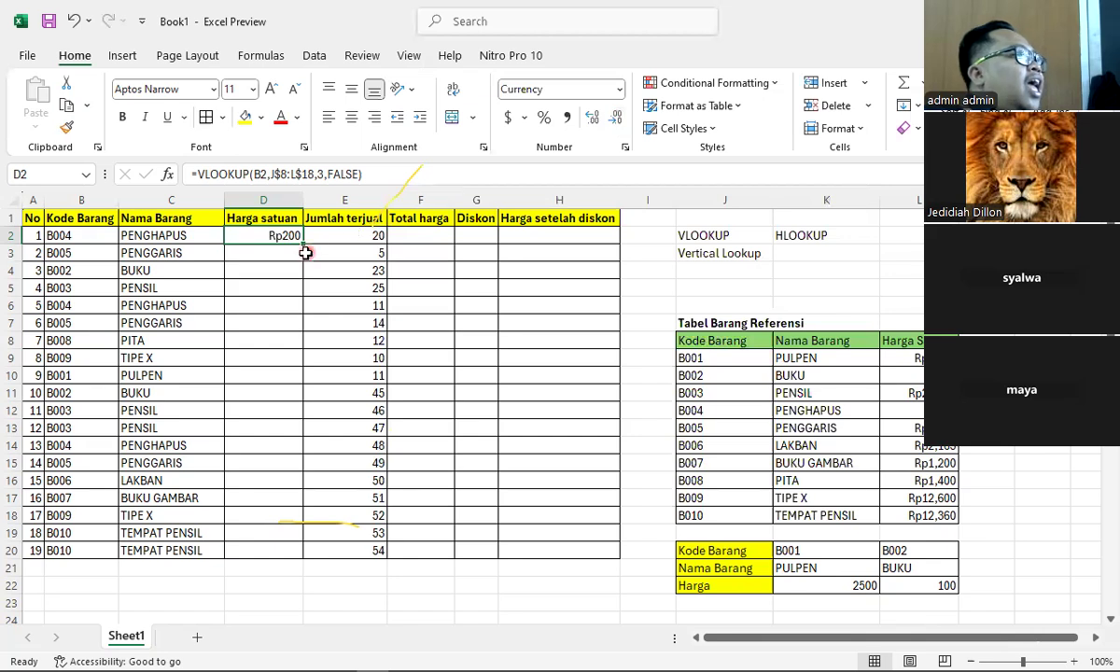
pyautogui.moveTo(301, 241); pyautogui.dragTo(311, 550)
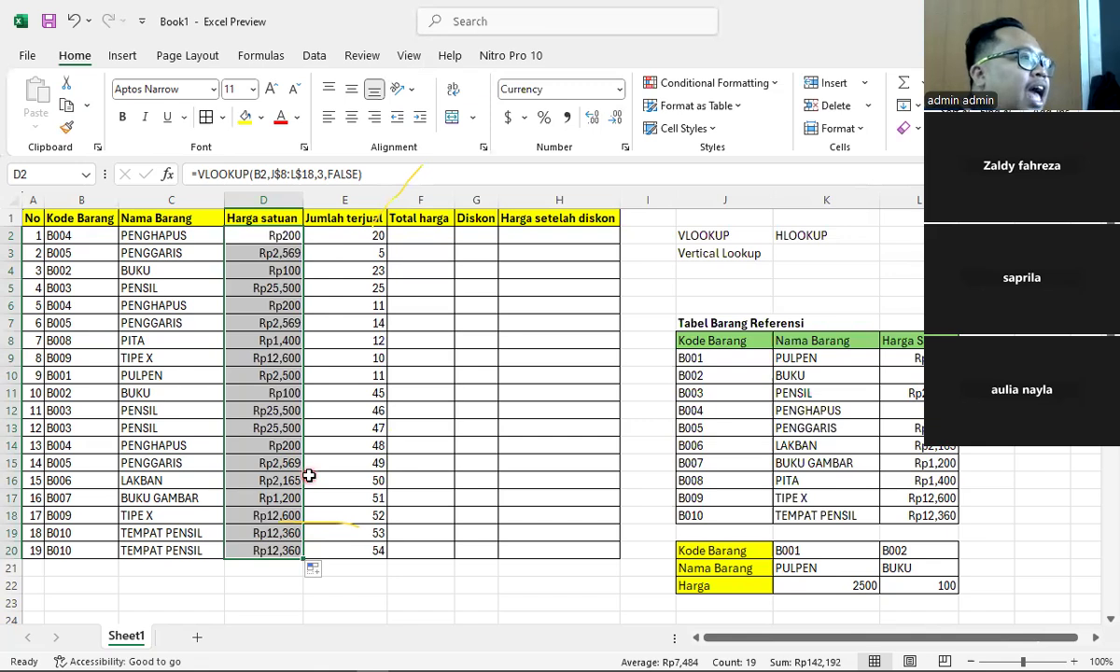
pyautogui.click(417, 234)
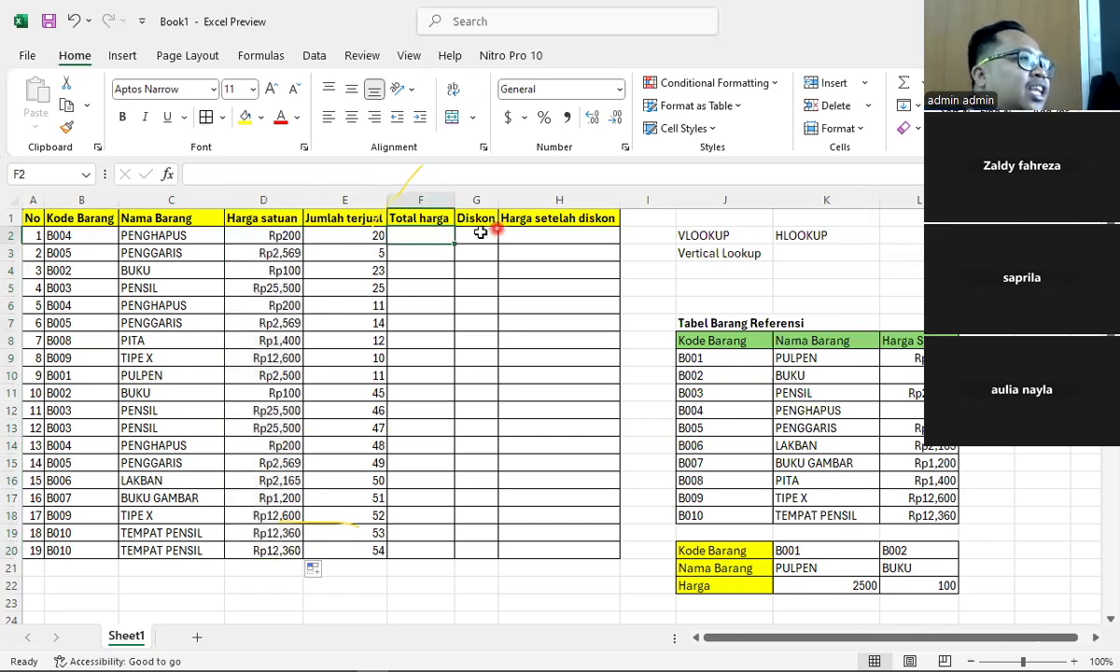
pyautogui.click(540, 236)
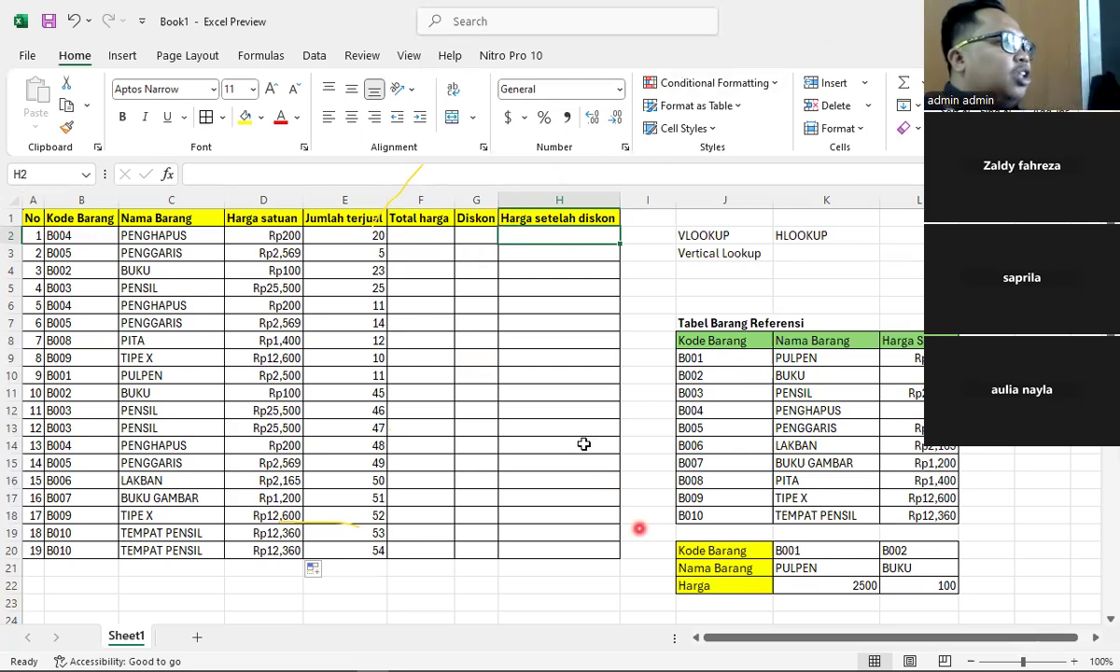
pyautogui.moveTo(418, 237); pyautogui.dragTo(441, 549)
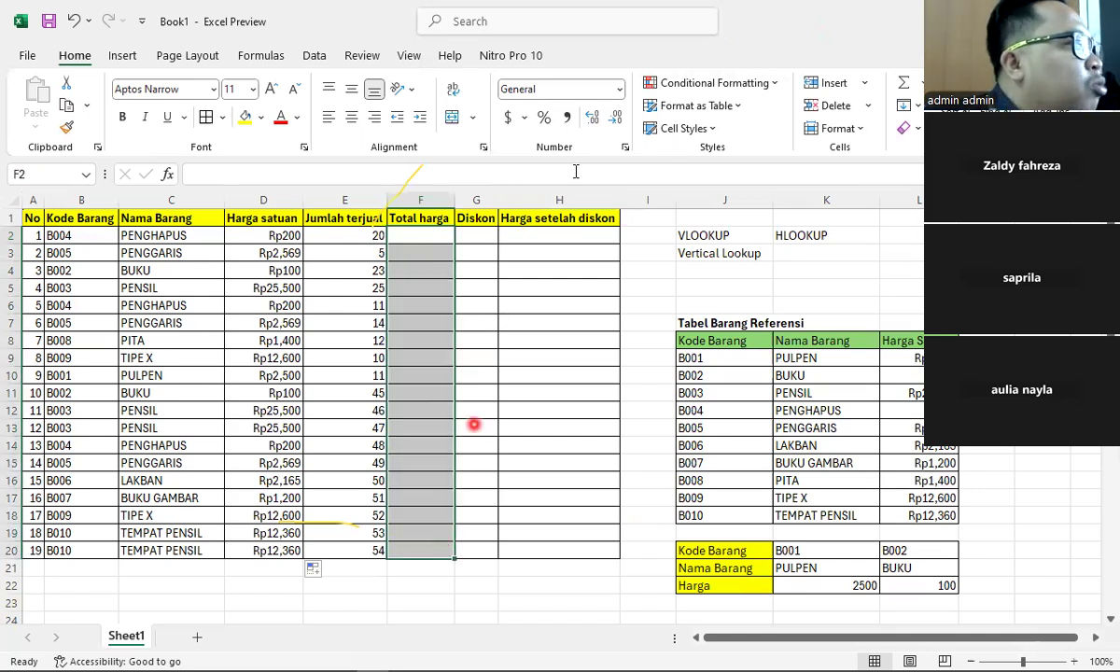
pyautogui.click(622, 88)
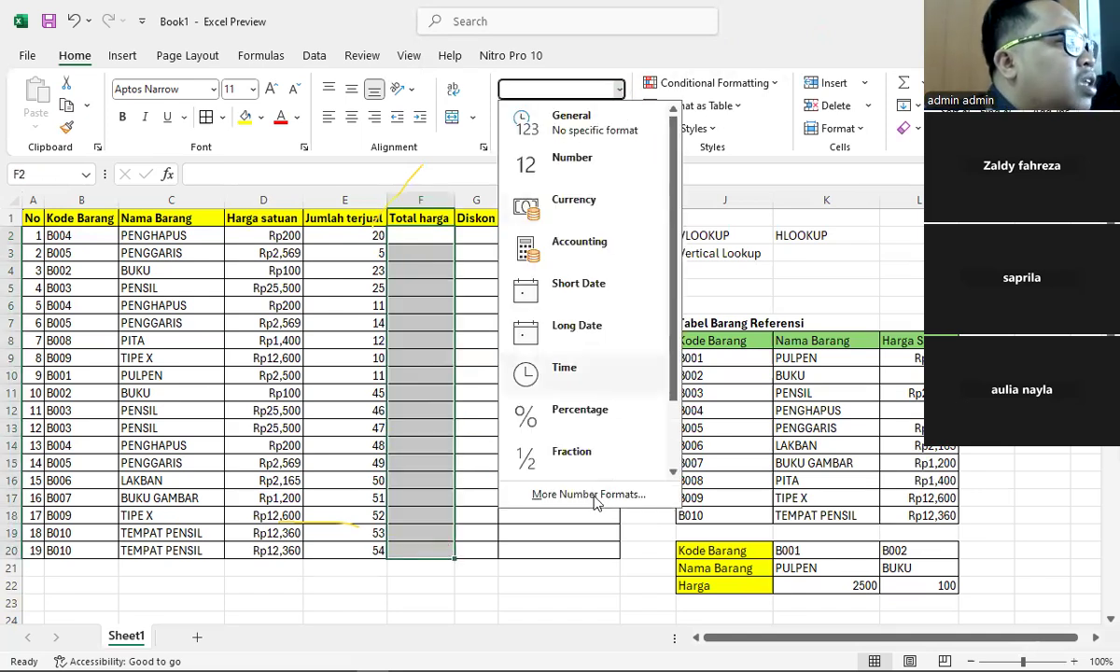
pyautogui.click(565, 493)
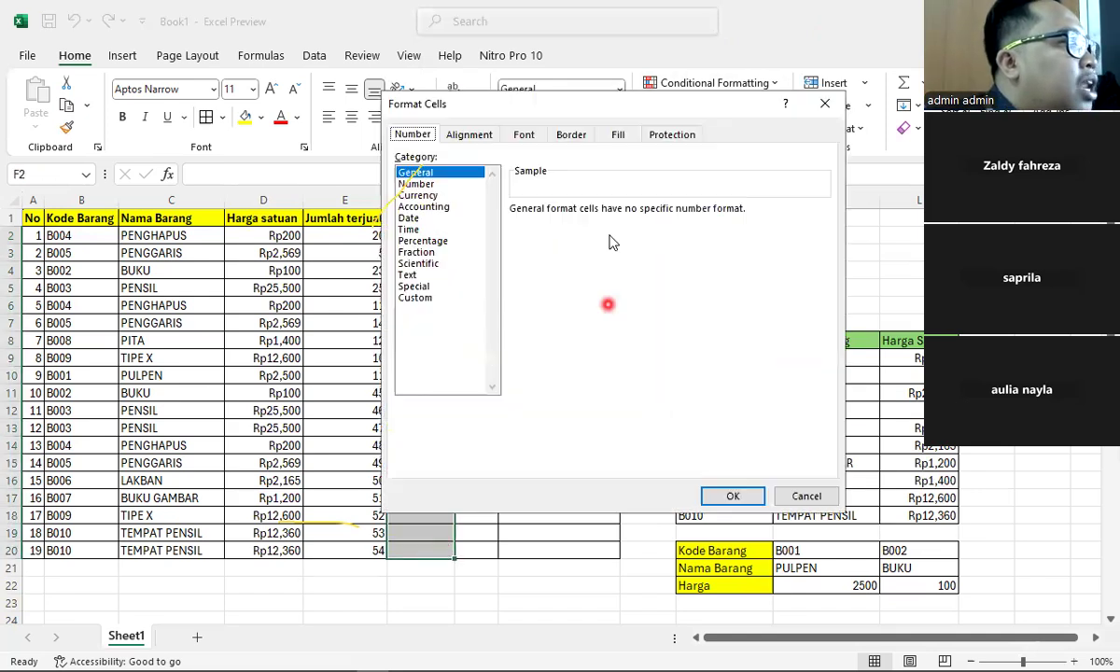
pyautogui.click(802, 495)
# Enter the formula =D2*E2 in F2 to calculate the first item's total price.
pyautogui.click(440, 236)
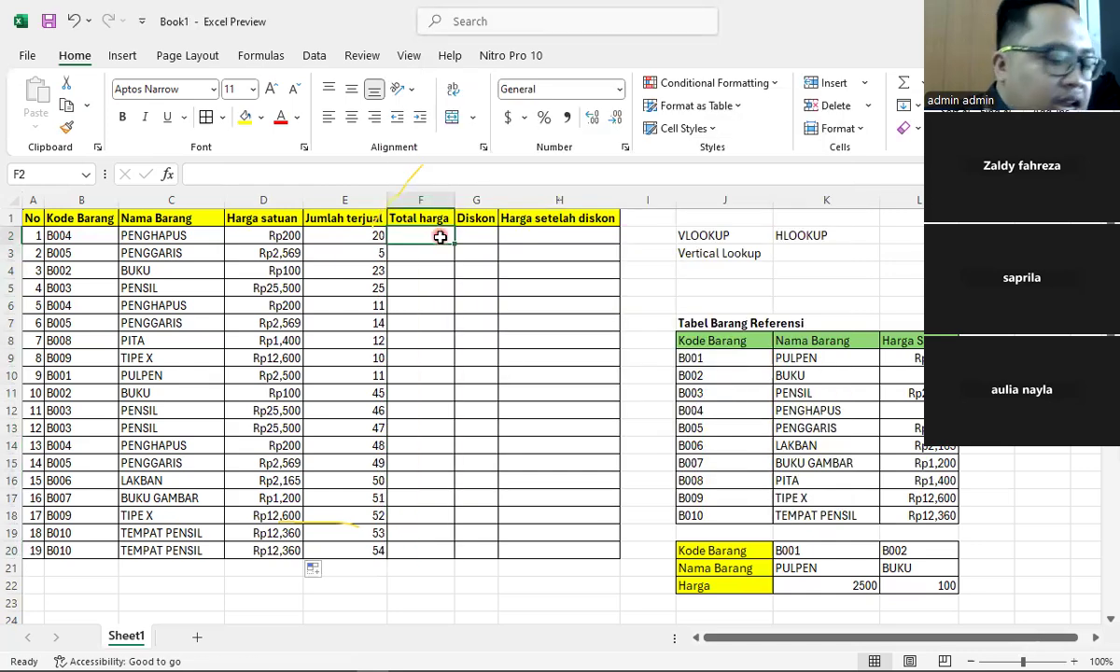
pyautogui.write('=')
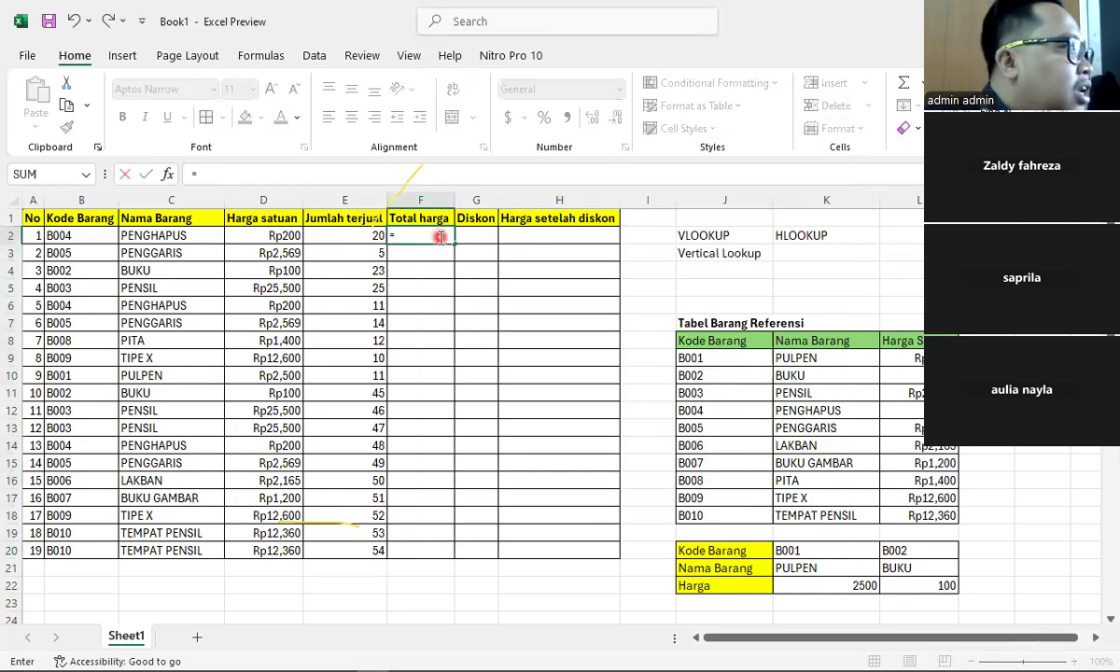
pyautogui.press('Left')
pyautogui.press('Left')
pyautogui.write('*')
pyautogui.press('Left')
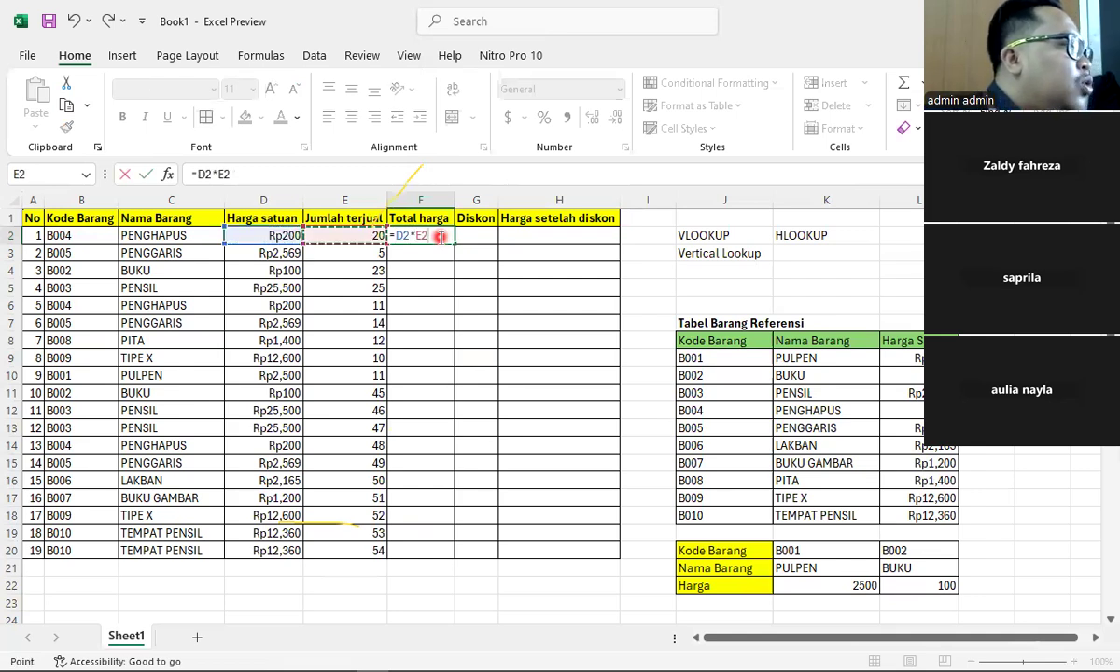
pyautogui.press('Return')
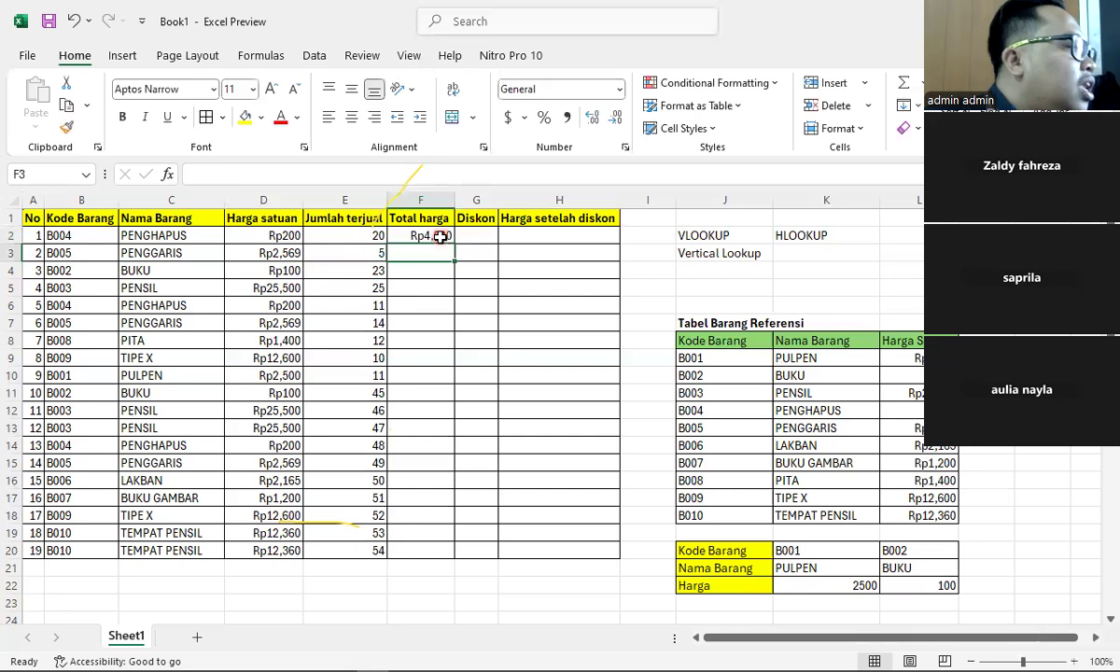
# Fill F2's total price formula down to F20 and widen the Total harga column to fit the amounts.
pyautogui.click(439, 236)
pyautogui.doubleClick(451, 243)
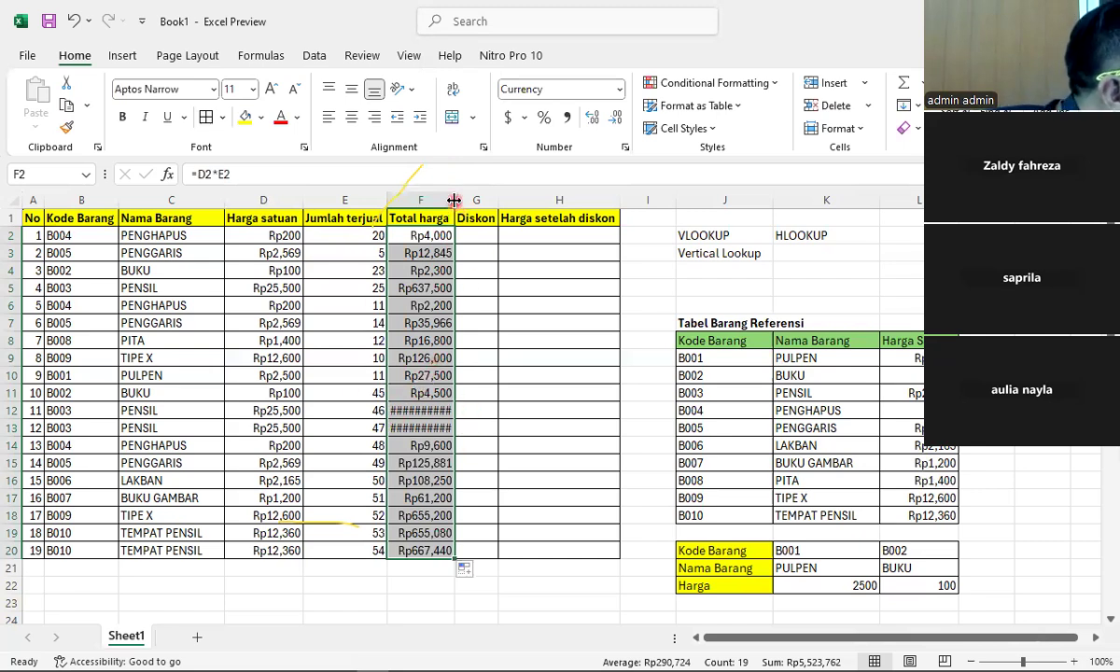
pyautogui.moveTo(453, 200); pyautogui.dragTo(473, 199)
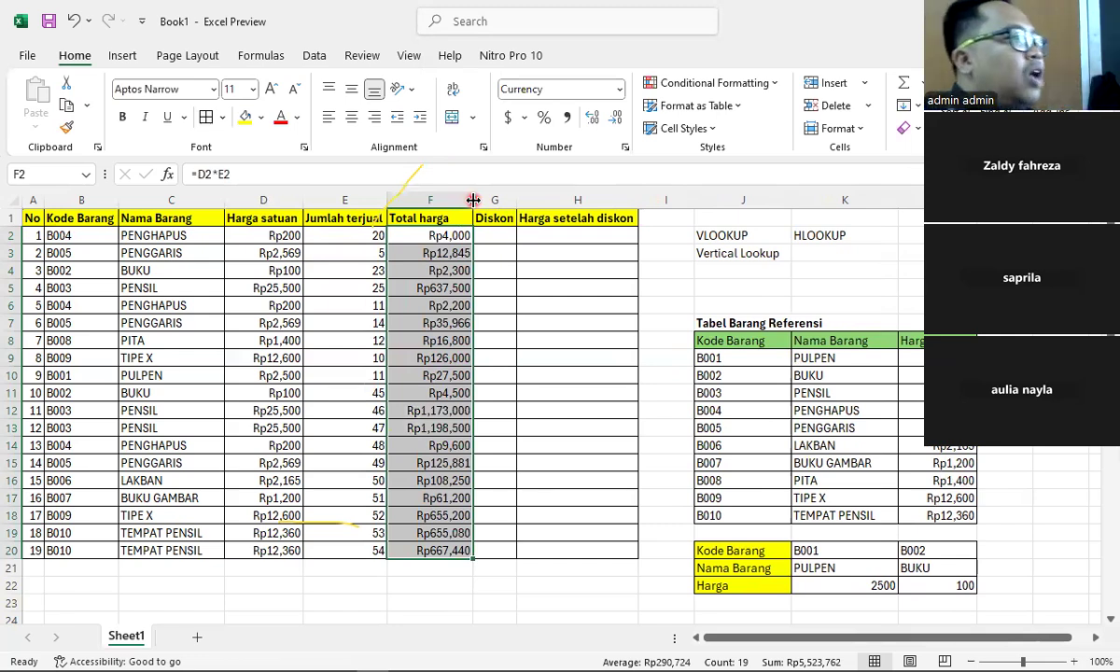
# Narrow the Nama Barang, Harga satuan, Jumlah terjual and Total harga columns below the width of their contents.
pyautogui.moveTo(224, 200); pyautogui.dragTo(172, 199)
pyautogui.moveTo(243, 200); pyautogui.dragTo(216, 200)
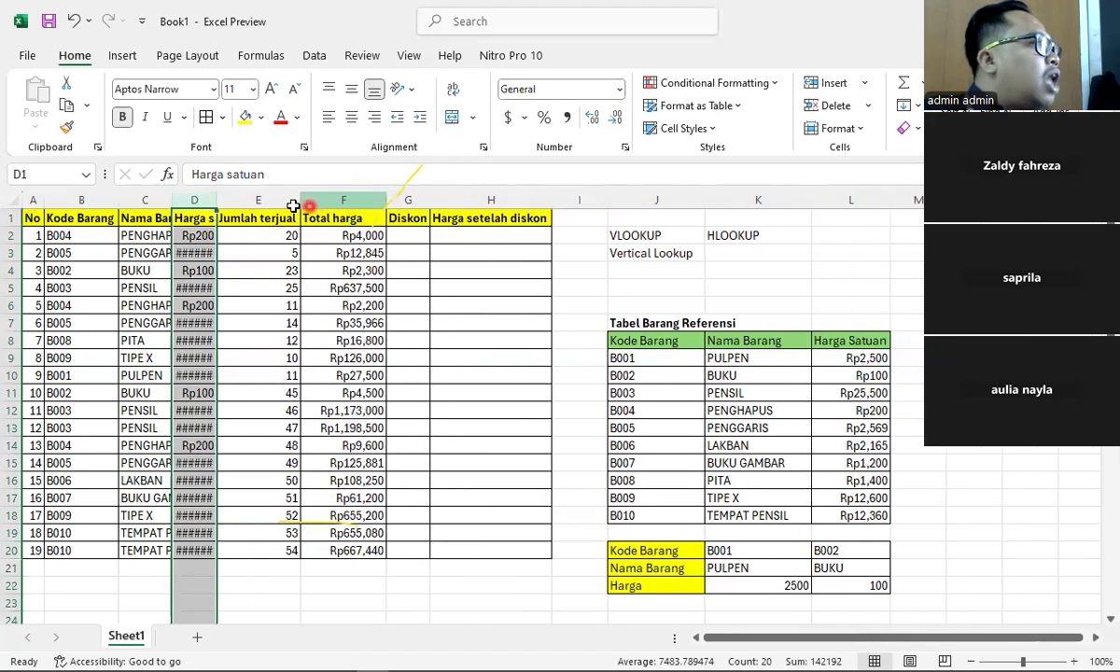
pyautogui.click(262, 200)
pyautogui.moveTo(295, 193); pyautogui.dragTo(263, 194)
pyautogui.moveTo(350, 200); pyautogui.dragTo(309, 202)
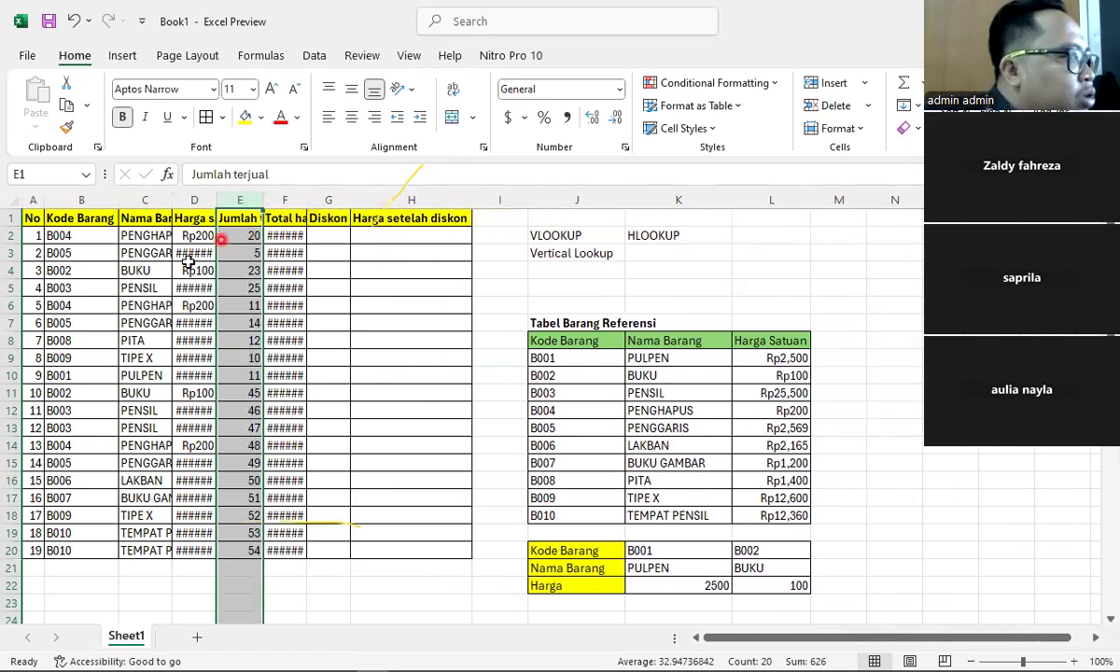
# AutoFit the column widths of the whole sales table, A1 to H20.
pyautogui.moveTo(30, 219); pyautogui.dragTo(260, 321)
pyautogui.moveTo(362, 405); pyautogui.dragTo(428, 548)
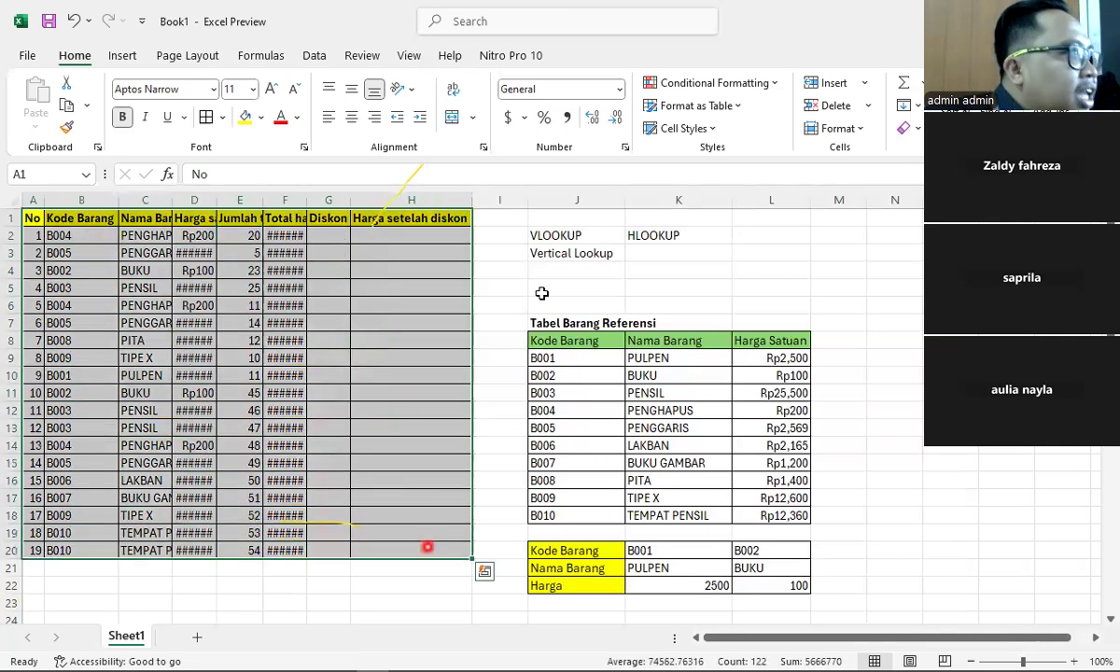
pyautogui.click(854, 131)
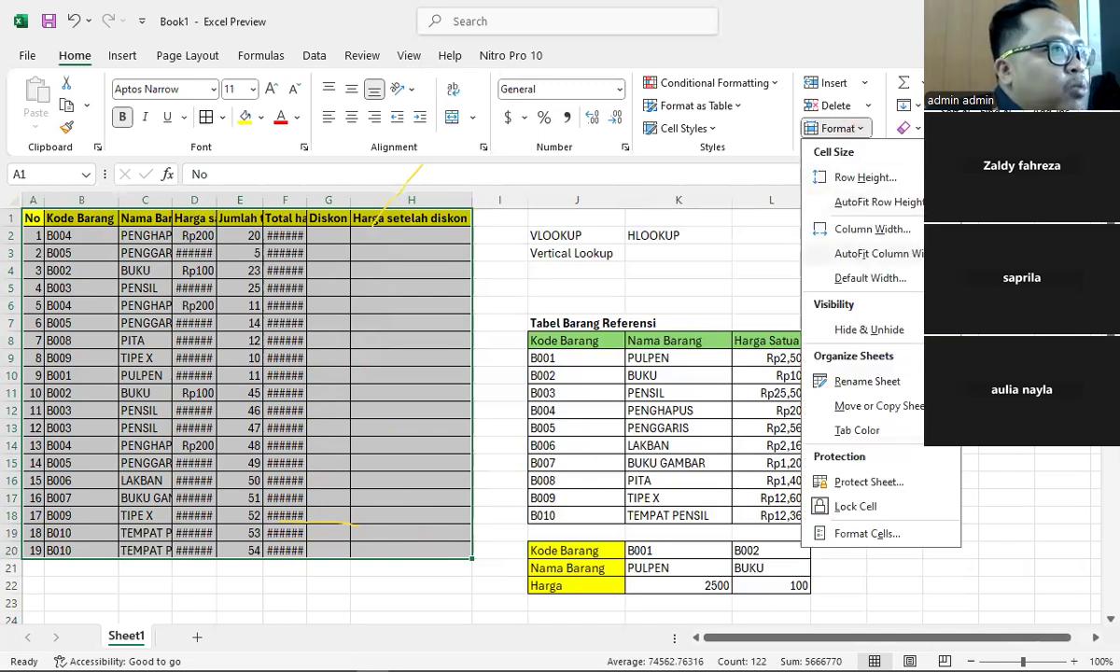
pyautogui.click(867, 261)
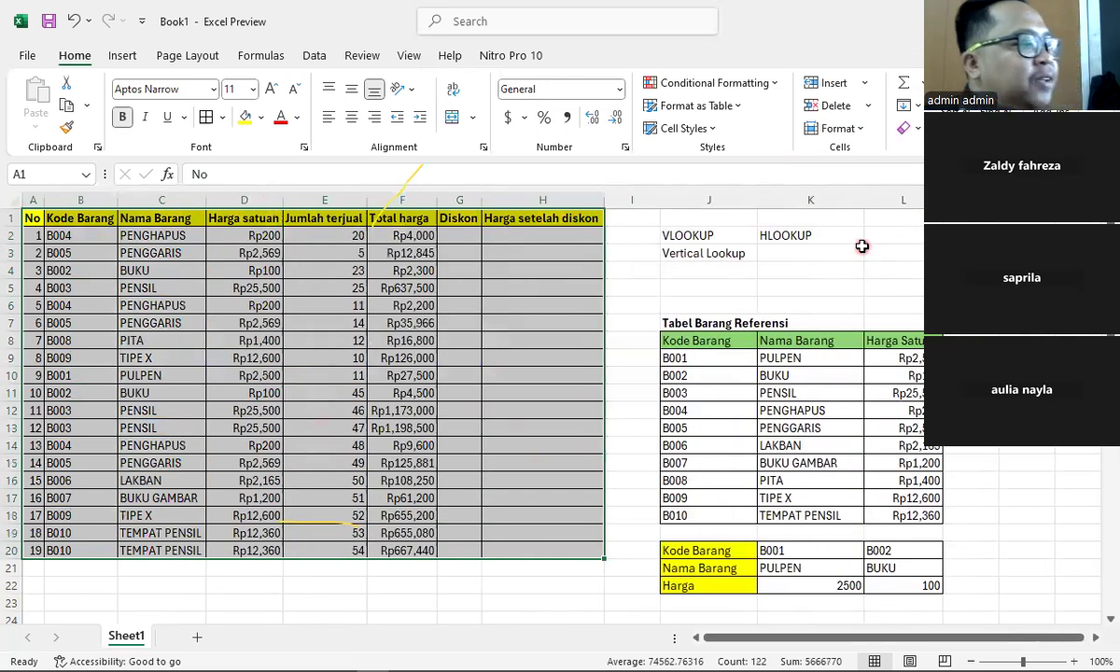